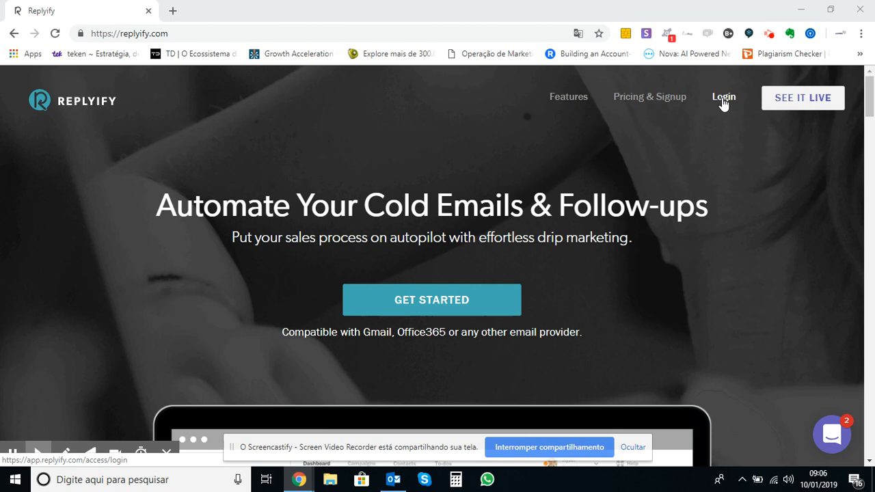
# Log out of the current Replyify session and log back in with the saved credentials.
pyautogui.click(723, 99)
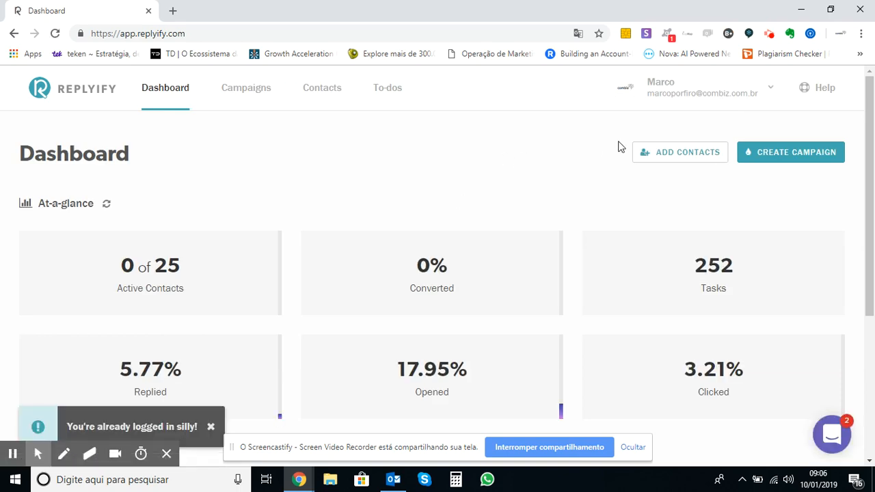
pyautogui.click(754, 104)
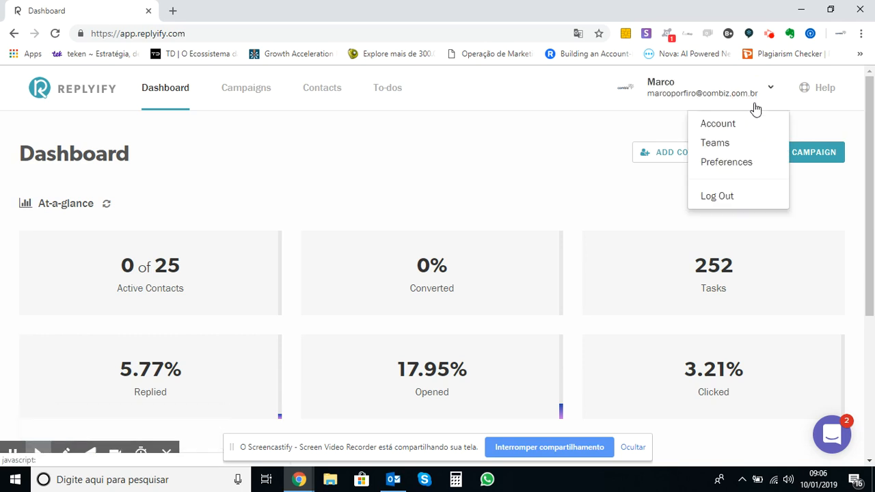
pyautogui.click(731, 195)
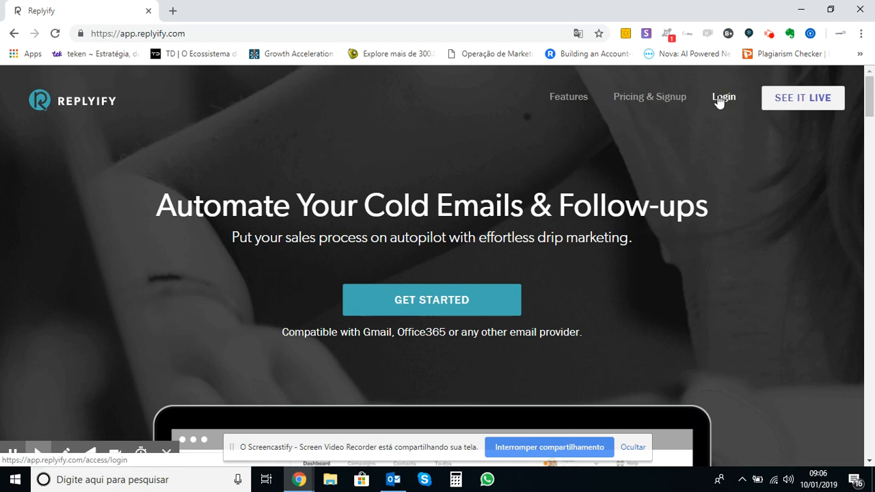
pyautogui.click(718, 100)
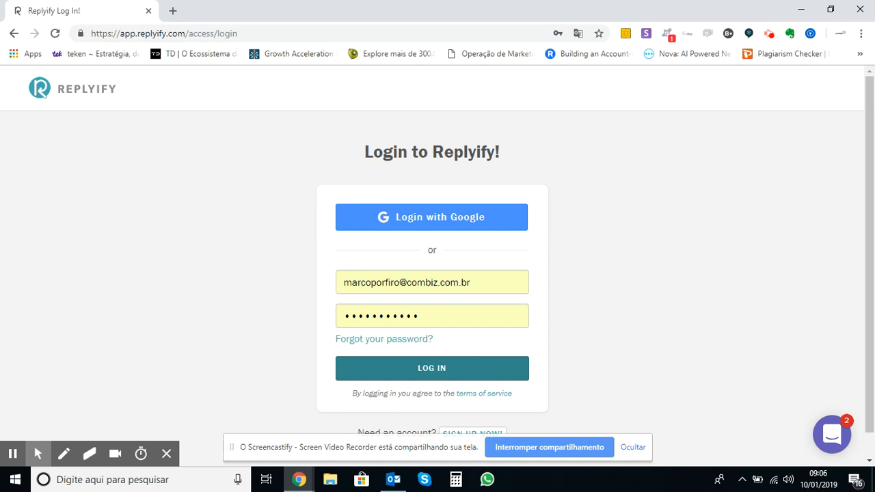
pyautogui.click(471, 368)
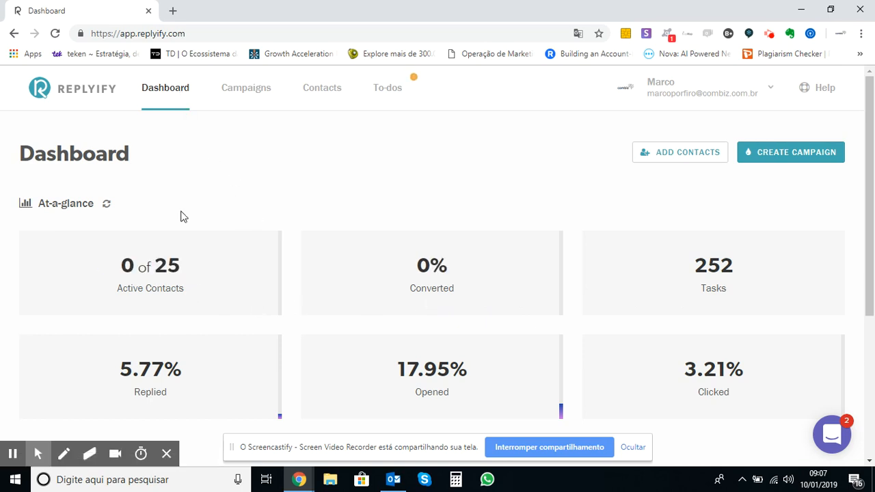
# Open the account preferences from the dashboard and go to the Email Account settings.
pyautogui.scroll(-2, 182, 217)
pyautogui.scroll(-3, 182, 233)
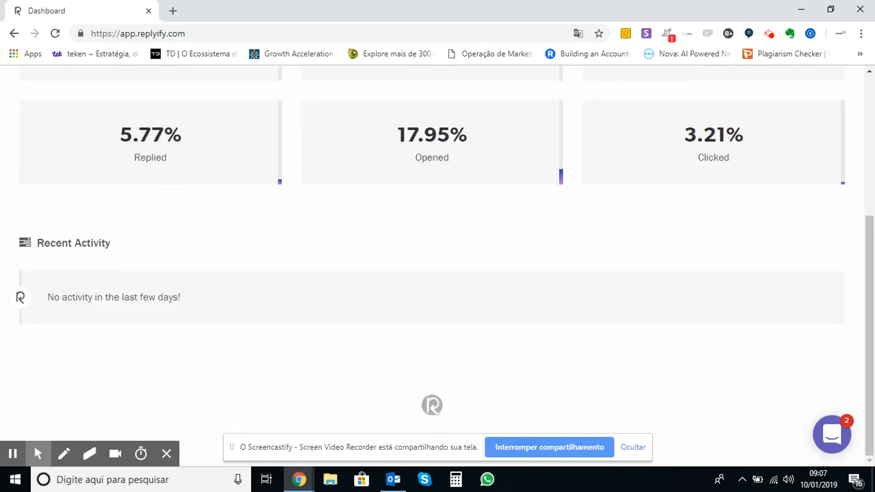
pyautogui.scroll(5, 182, 232)
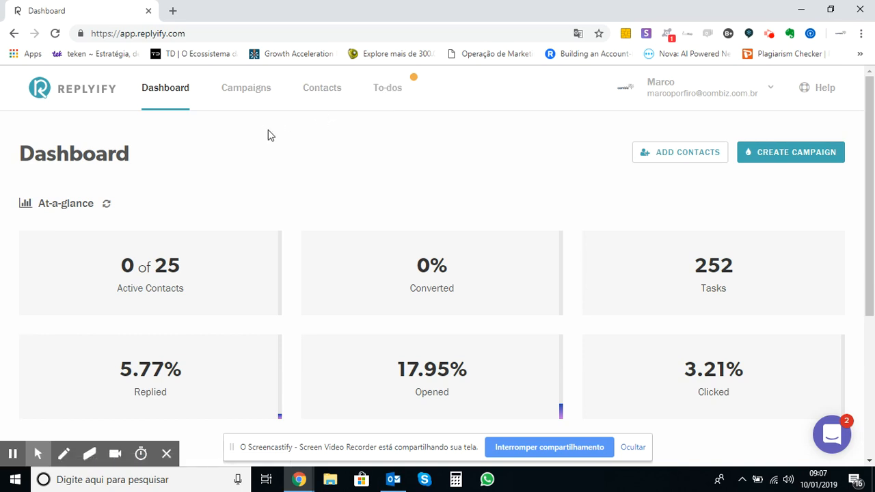
pyautogui.click(768, 97)
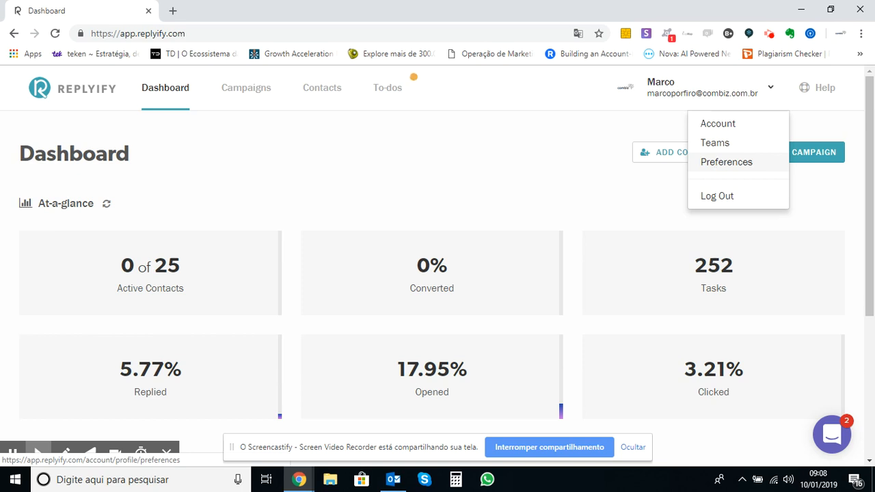
pyautogui.click(716, 162)
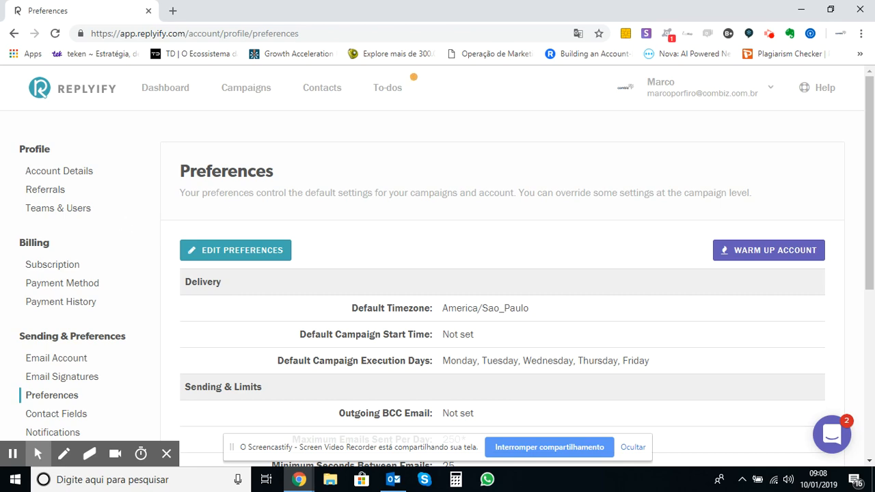
pyautogui.scroll(-3, 115, 217)
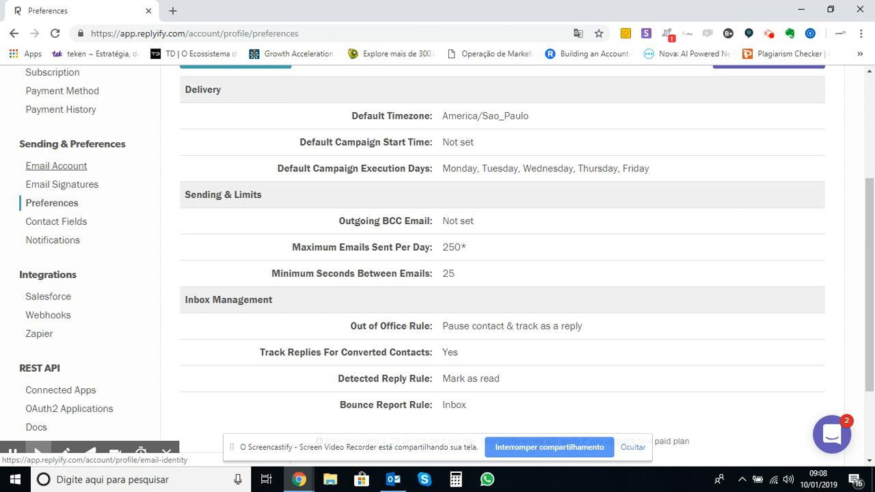
pyautogui.click(75, 166)
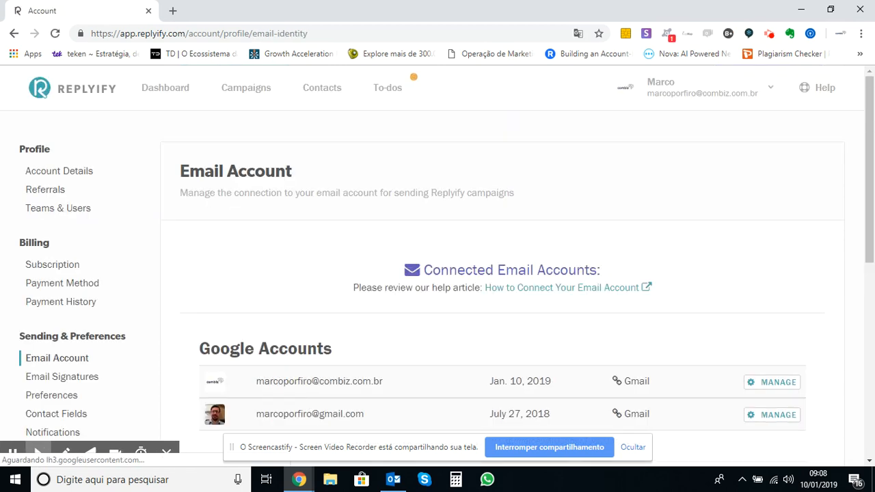
# Open the smtp.umbler.com SMTP server entry for editing and review its password and host fields.
pyautogui.scroll(-5, 357, 203)
pyautogui.scroll(1, 380, 155)
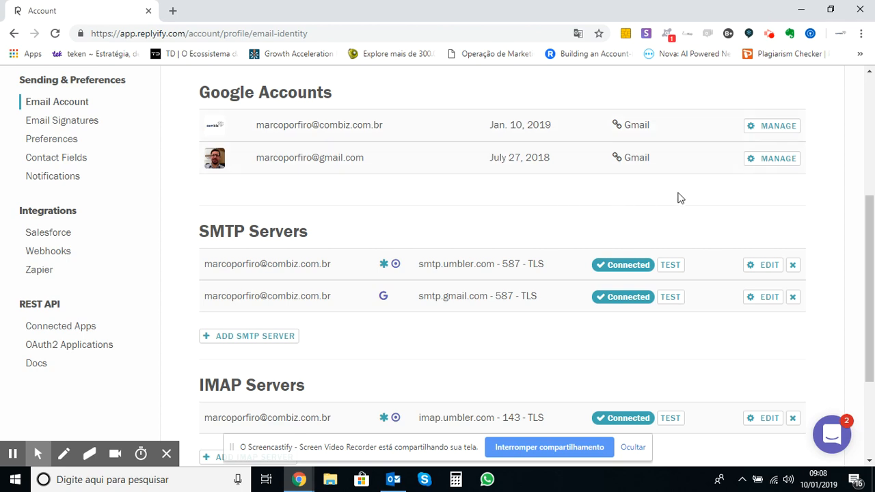
pyautogui.scroll(1, 677, 196)
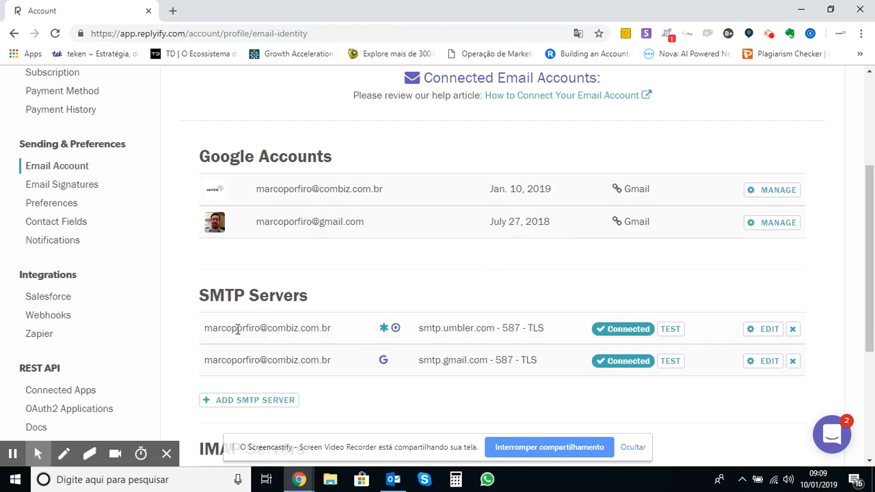
pyautogui.click(765, 331)
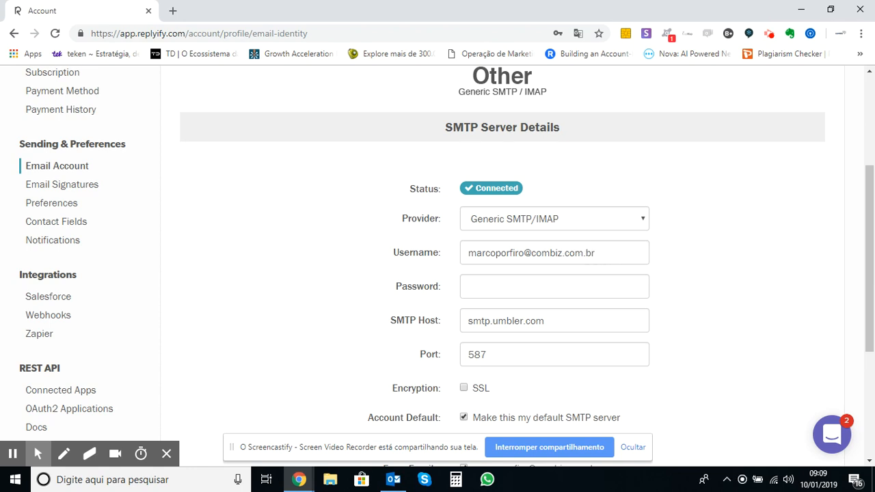
pyautogui.scroll(-1, 517, 242)
pyautogui.click(512, 229)
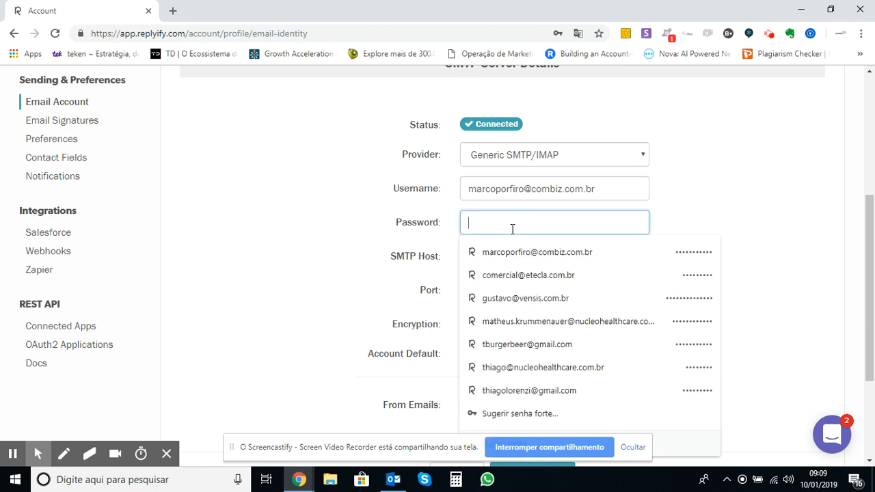
pyautogui.click(663, 224)
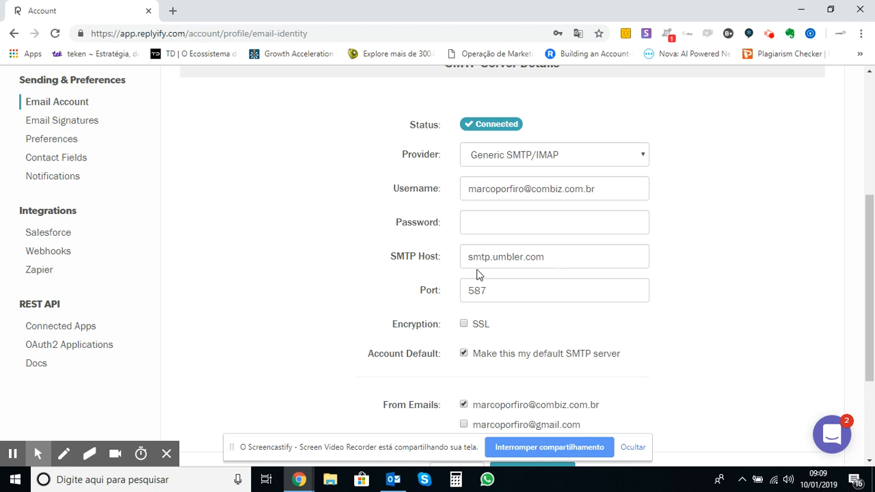
pyautogui.moveTo(470, 256); pyautogui.dragTo(547, 257)
pyautogui.click(566, 261)
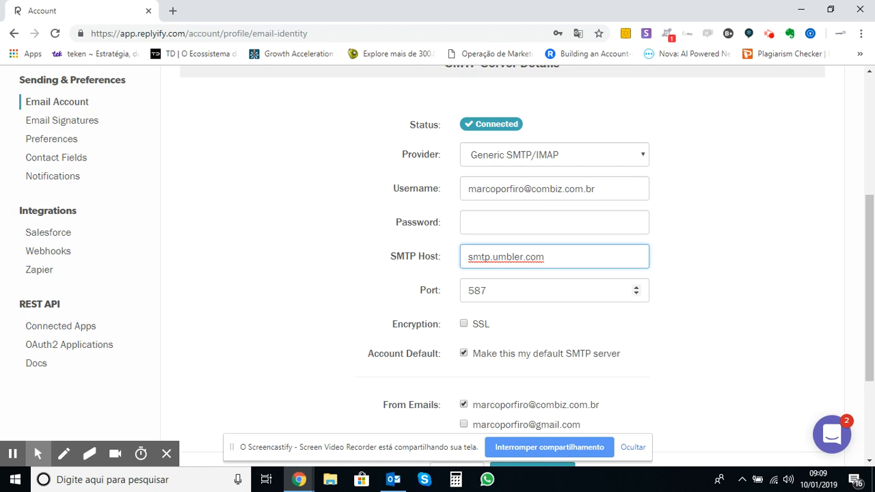
# Enter the email account password in the smtp.umbler.com server details and save the changes.
pyautogui.scroll(-3, 529, 316)
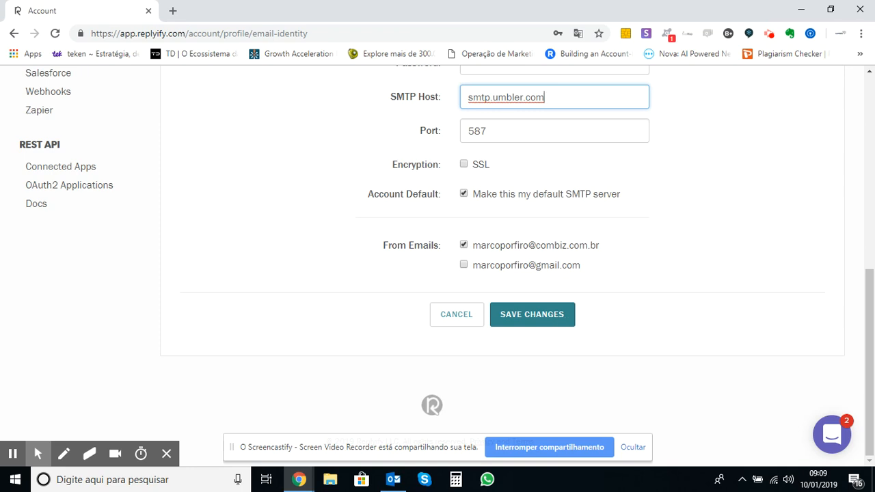
pyautogui.click(562, 318)
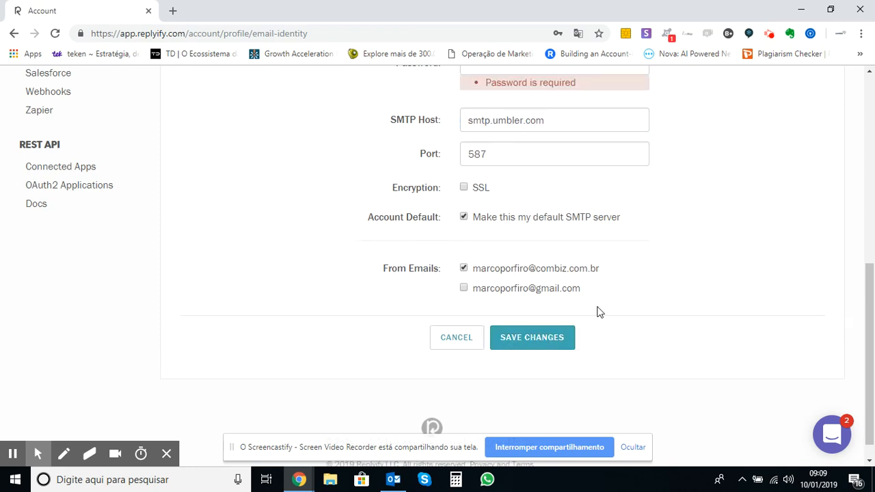
pyautogui.scroll(2, 600, 313)
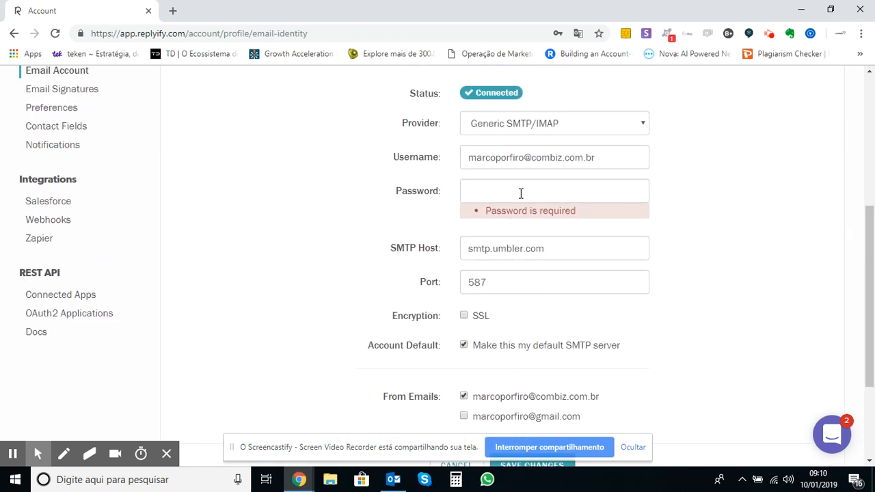
pyautogui.click(527, 192)
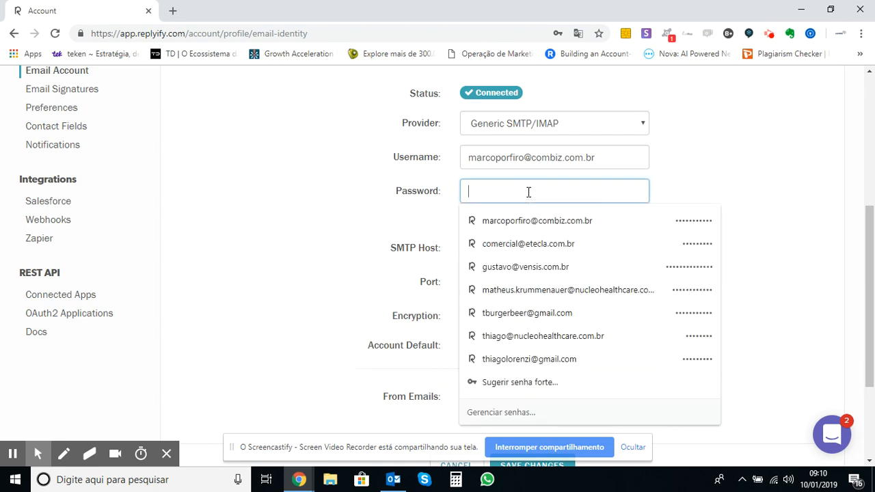
pyautogui.click(813, 160)
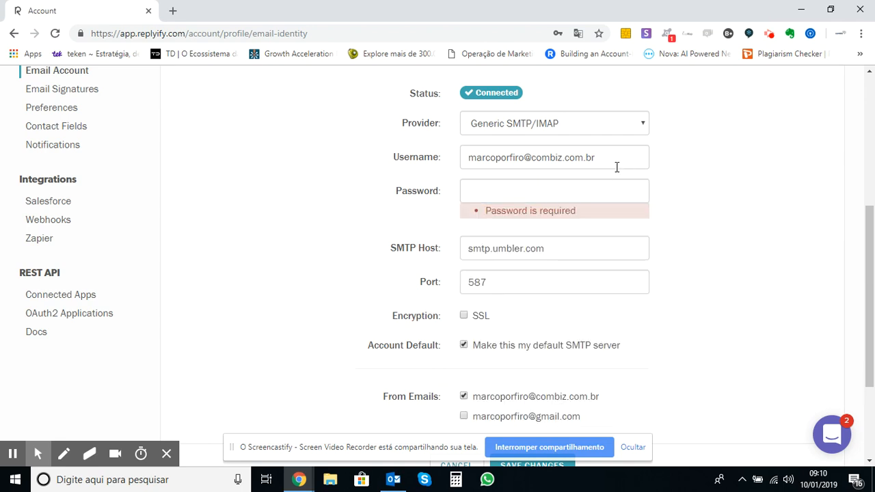
pyautogui.click(621, 189)
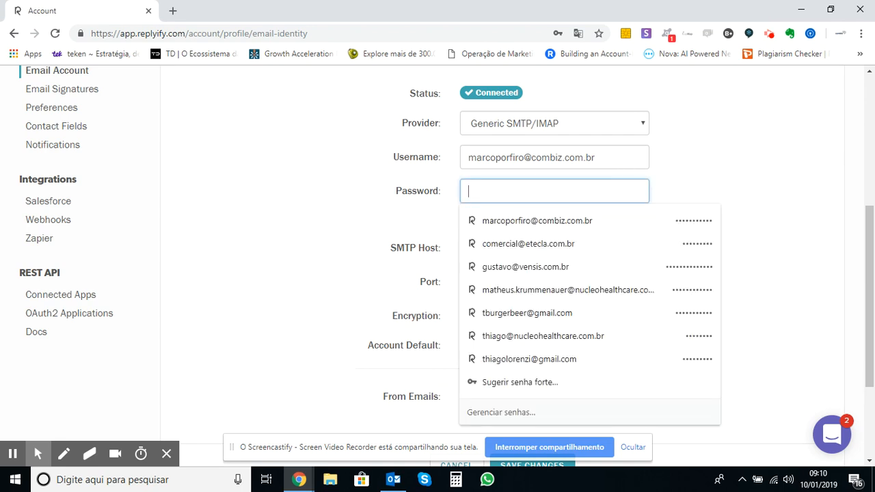
pyautogui.write('•••••••••••')
pyautogui.scroll(-2, 553, 330)
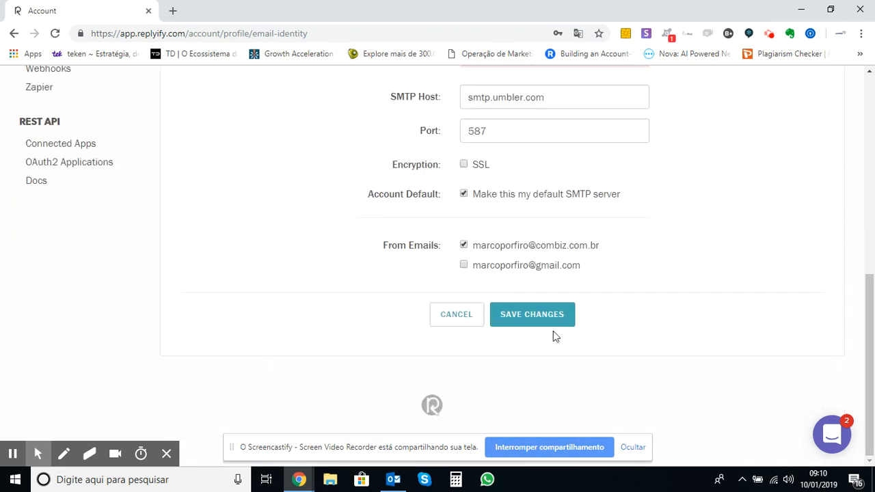
pyautogui.click(501, 314)
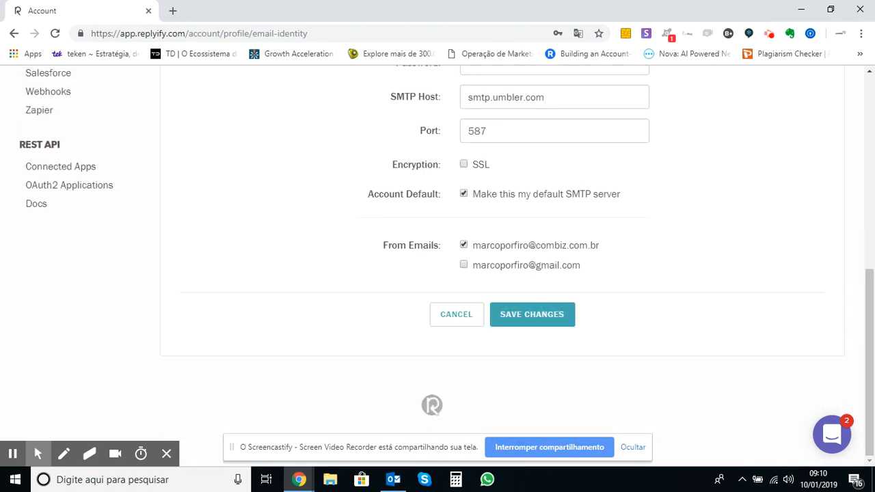
pyautogui.click(573, 314)
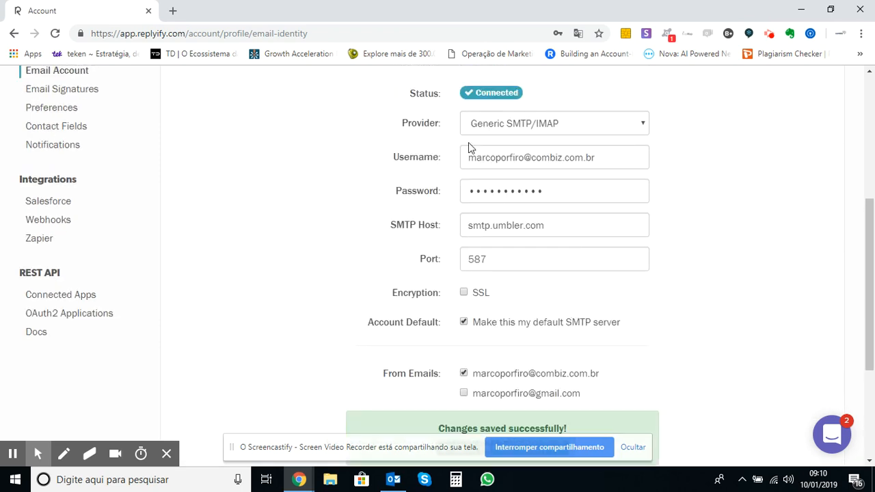
# Check the saved SMTP server details and return to the list of connected email accounts.
pyautogui.scroll(3, 504, 141)
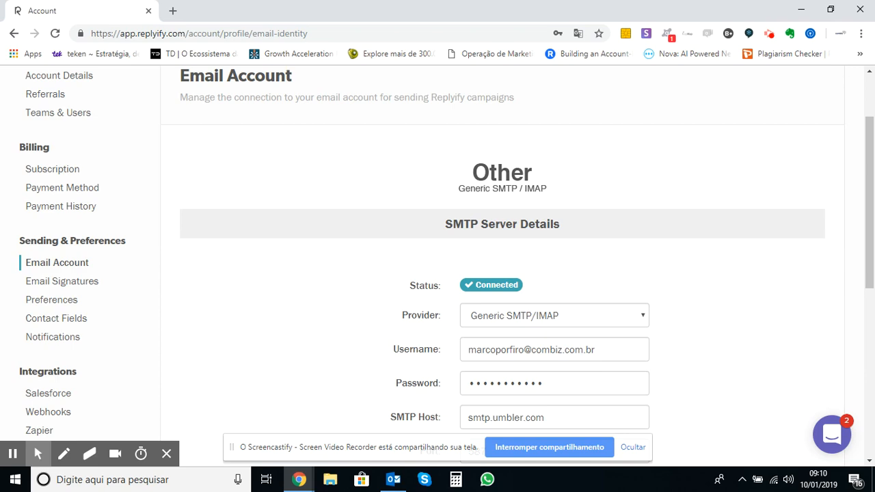
pyautogui.scroll(2, 502, 267)
pyautogui.scroll(-3, 502, 266)
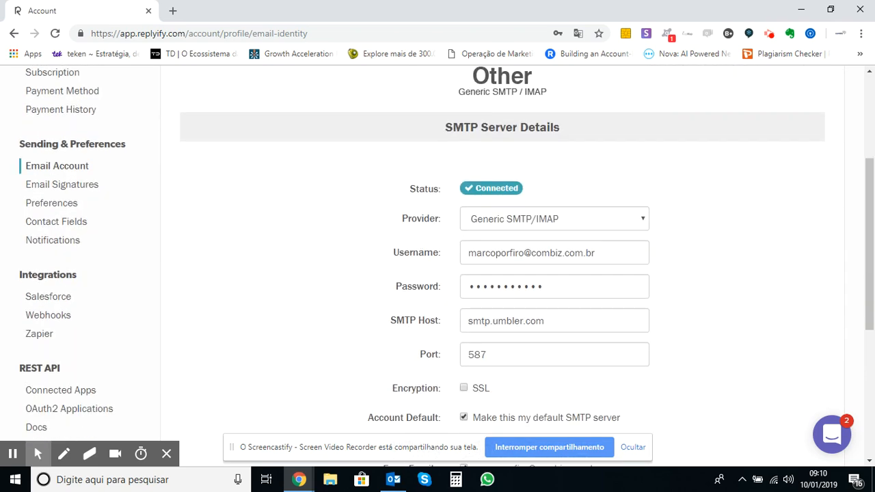
pyautogui.scroll(-4, 502, 266)
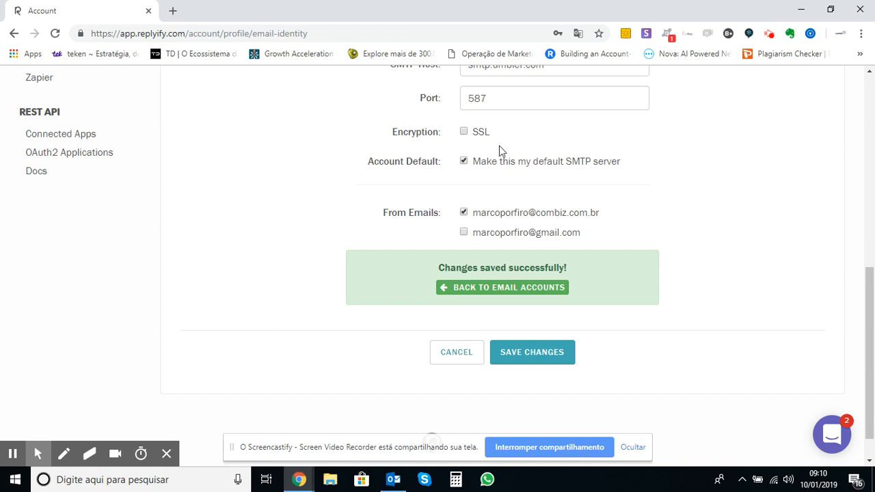
pyautogui.click(465, 287)
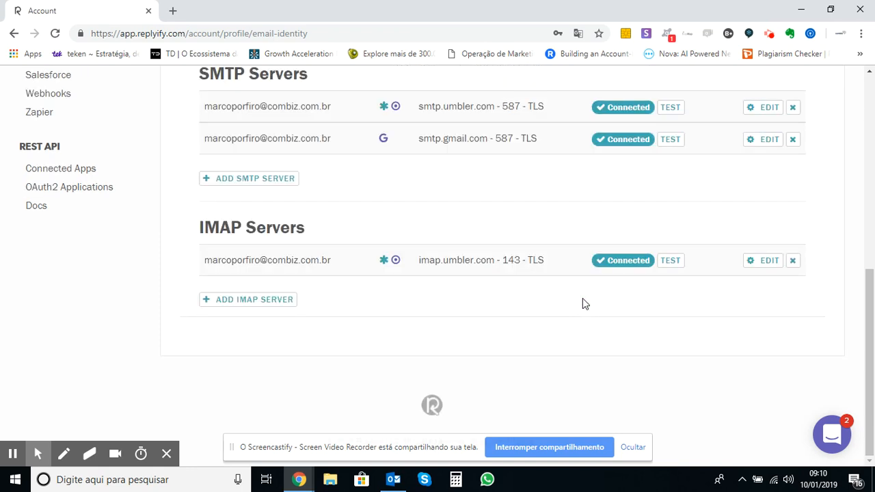
# Look over the IMAP, SMTP and Google account lists and open the Email Signatures settings.
pyautogui.scroll(1, 547, 236)
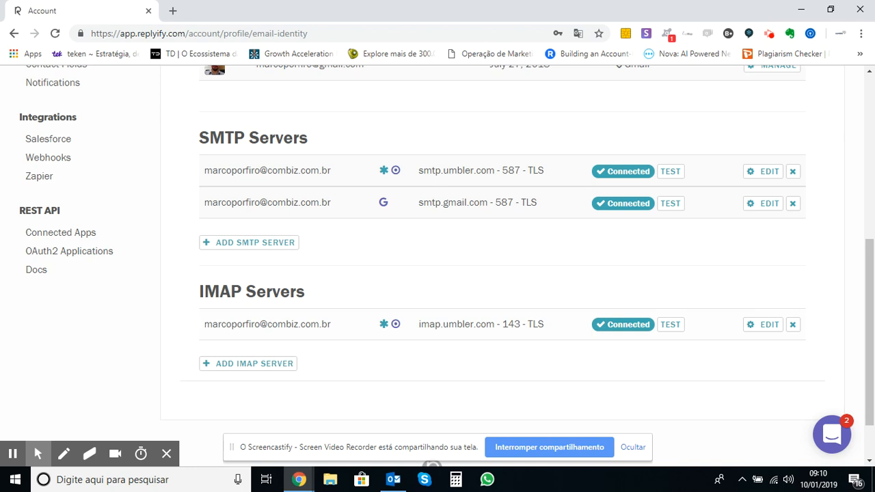
pyautogui.moveTo(196, 293); pyautogui.dragTo(231, 292)
pyautogui.click(304, 290)
pyautogui.scroll(4, 632, 407)
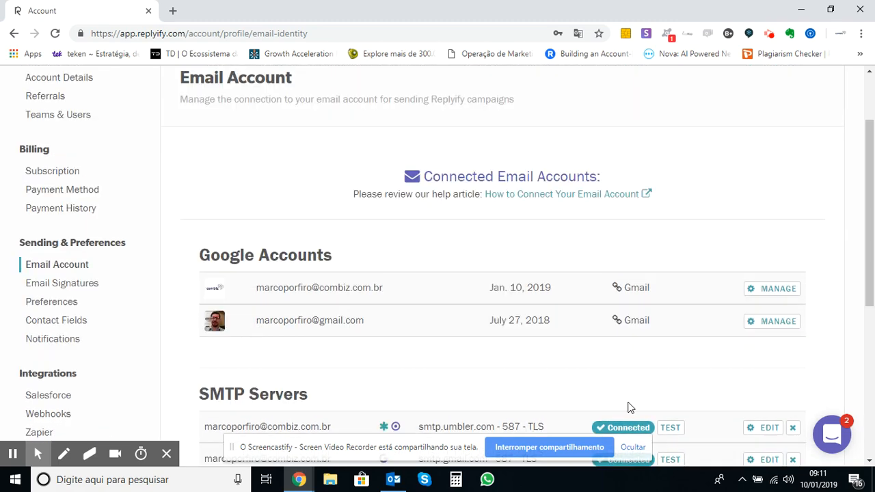
pyautogui.scroll(2, 628, 406)
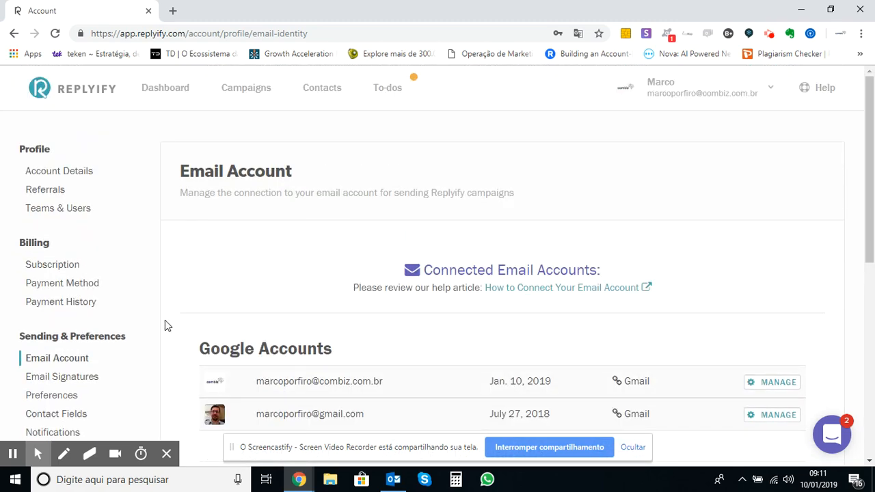
pyautogui.scroll(-2, 111, 297)
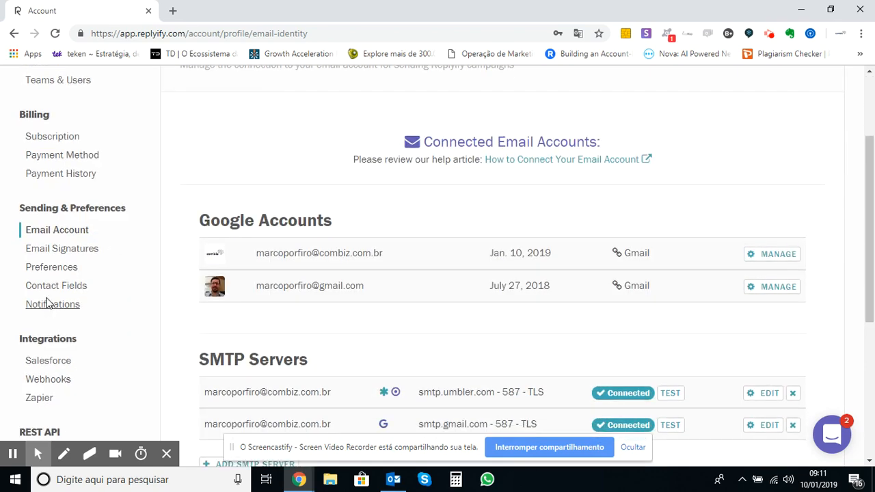
pyautogui.click(72, 253)
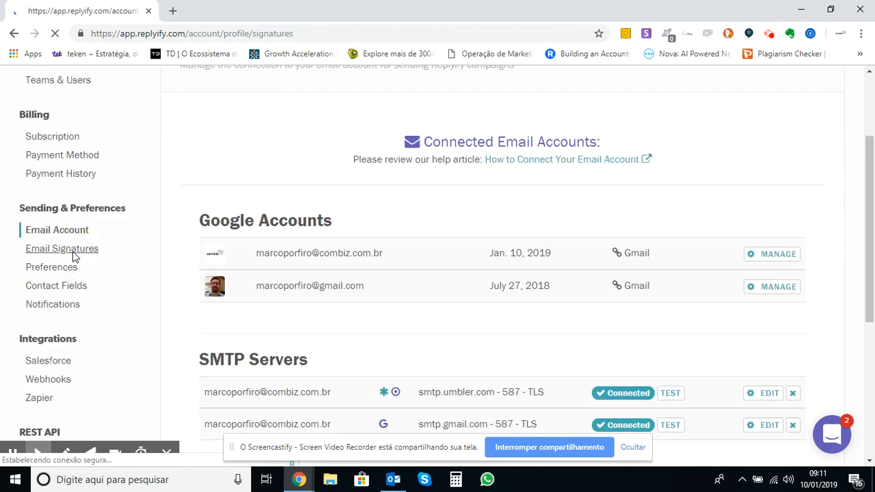
# Look over the existing email signatures, including their default marker, sender and content.
pyautogui.scroll(-4, 367, 297)
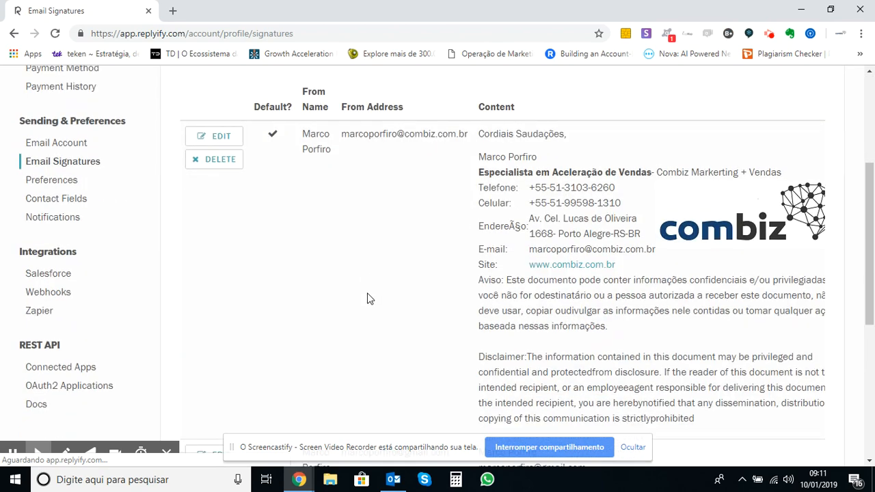
pyautogui.scroll(1, 441, 295)
pyautogui.scroll(3, 371, 283)
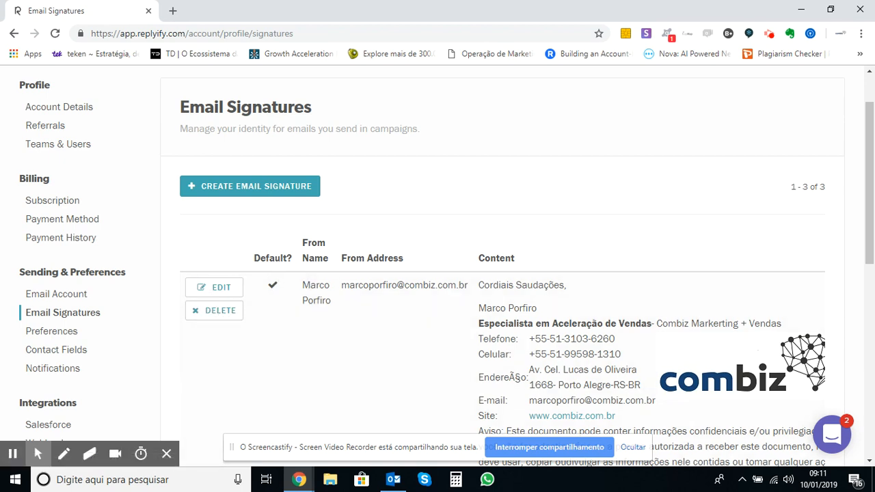
pyautogui.scroll(1, 286, 258)
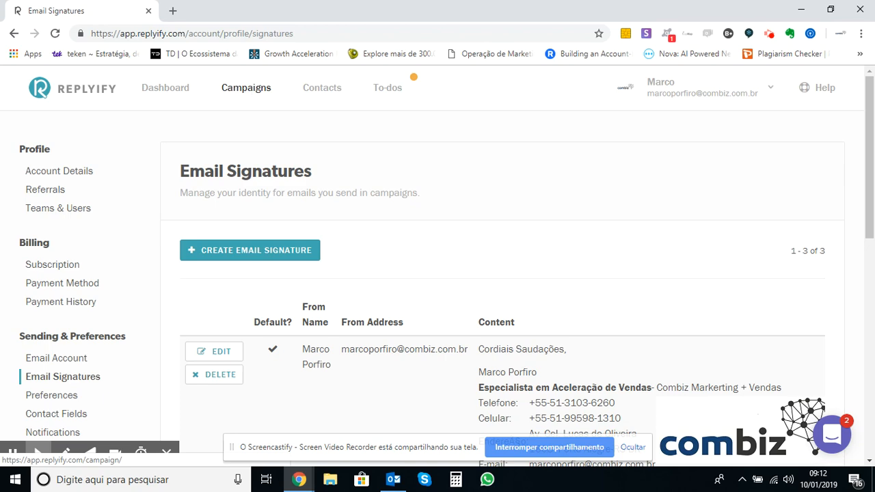
# Open the Contact Fields settings and review the custom field table.
pyautogui.scroll(-3, 120, 299)
pyautogui.scroll(-1, 120, 299)
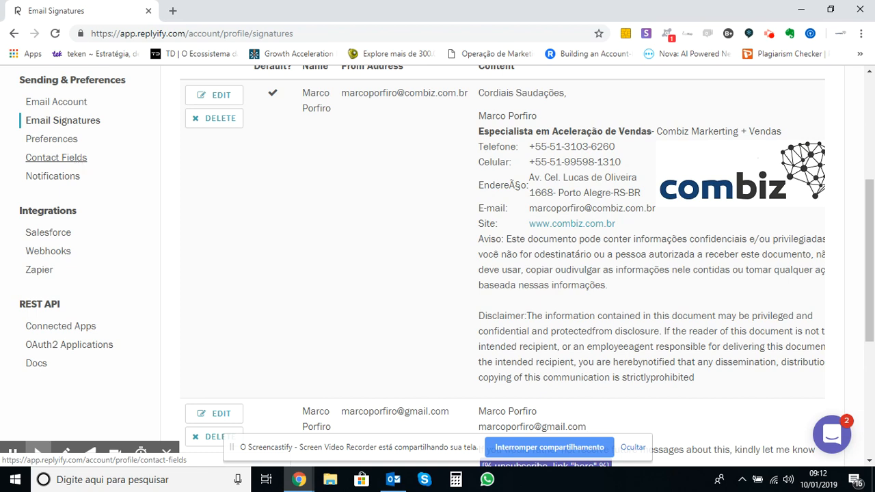
pyautogui.click(81, 158)
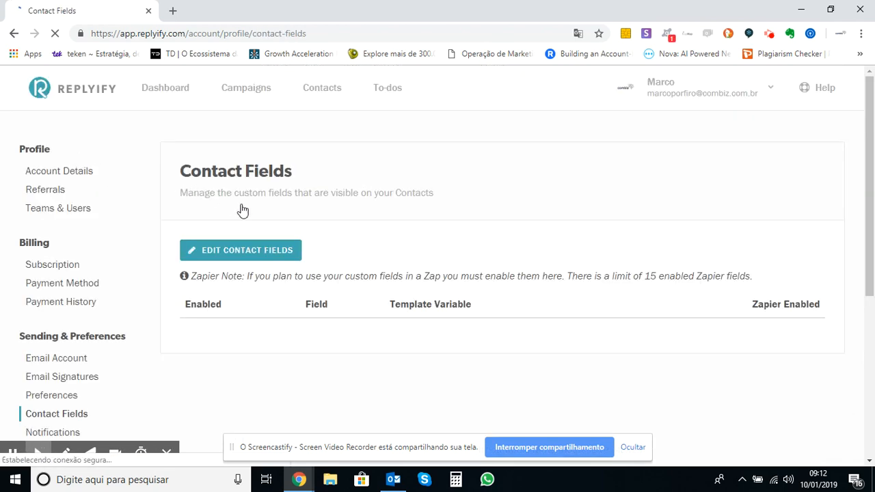
pyautogui.scroll(-2, 243, 210)
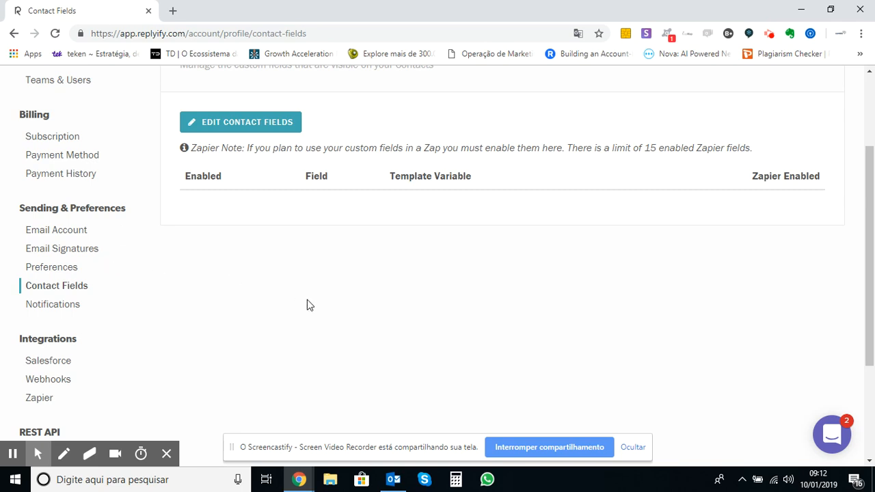
pyautogui.scroll(-1, 306, 305)
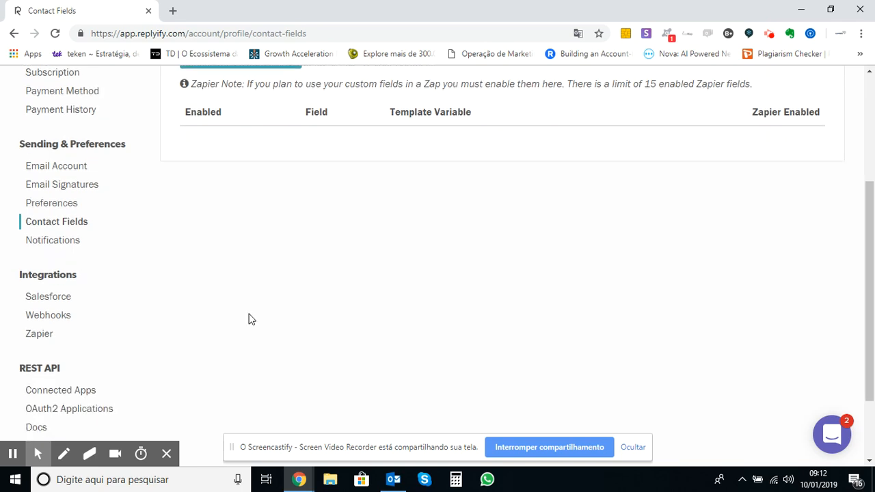
# Open the Notifications settings and look through the remaining integration and REST API entries.
pyautogui.click(70, 246)
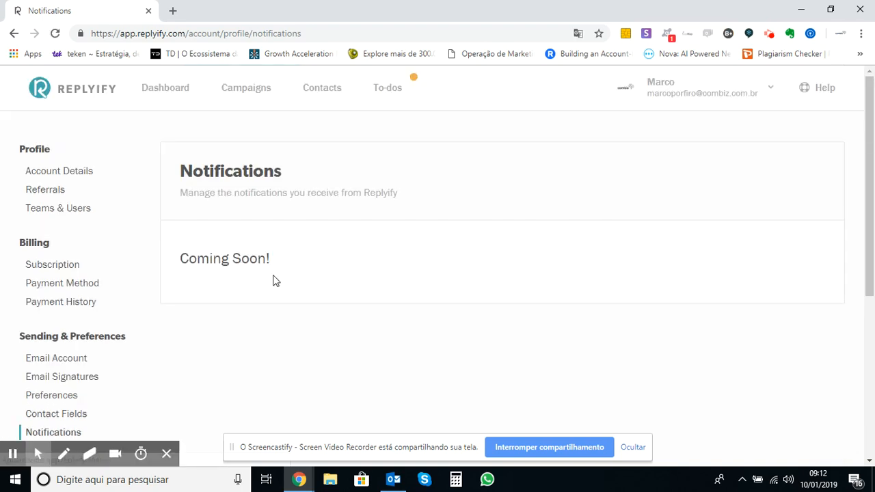
pyautogui.scroll(-2, 273, 277)
pyautogui.scroll(-2, 274, 274)
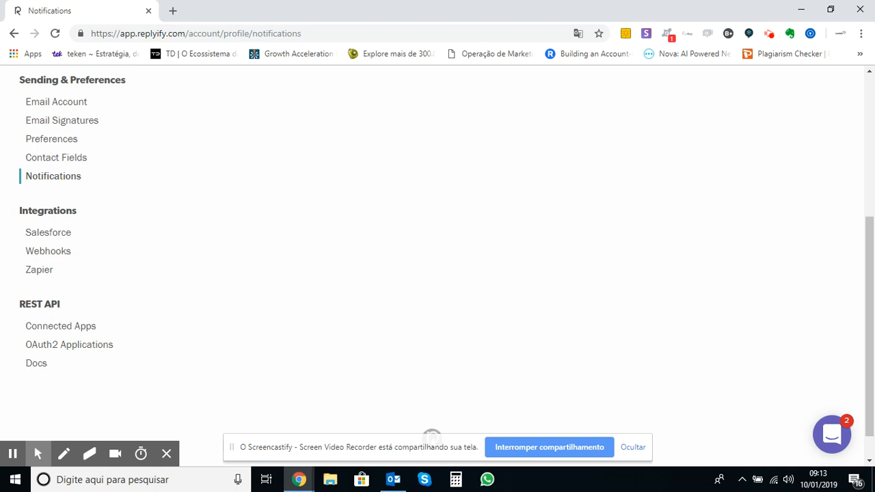
# Open the Account Details page and examine the Account Diagnostics statuses and the advice for campaigns that are not running.
pyautogui.scroll(2, 132, 233)
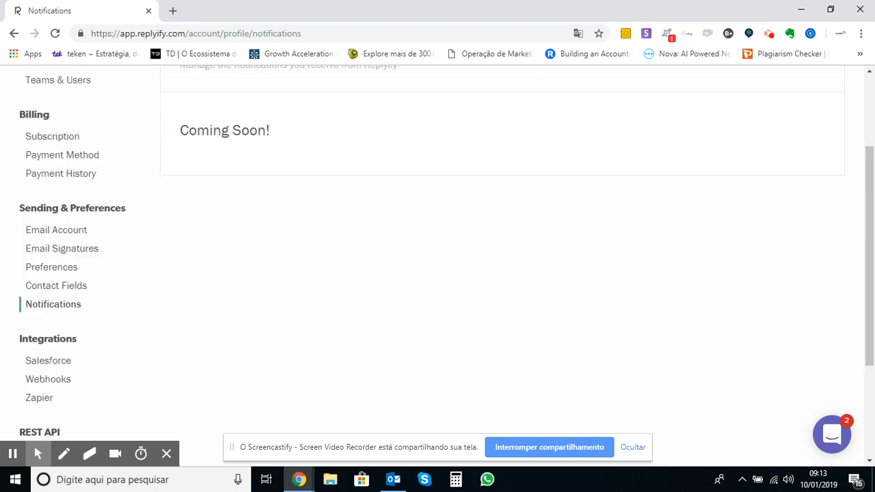
pyautogui.scroll(1, 120, 235)
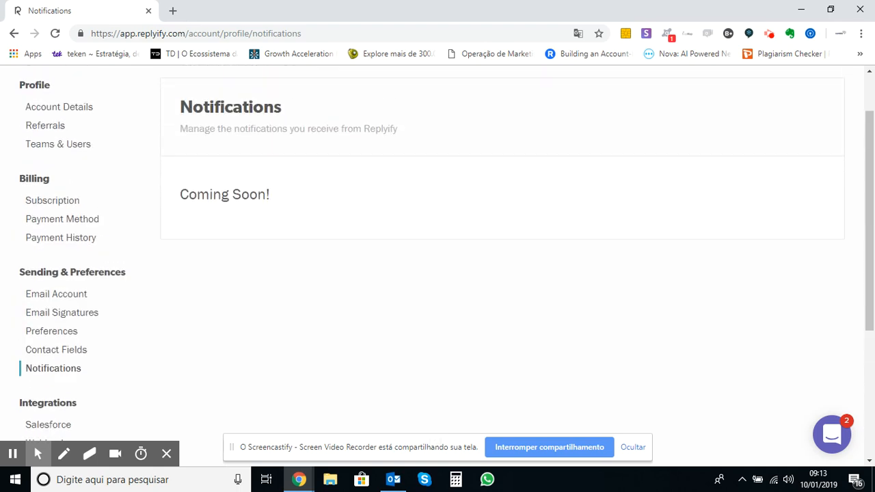
pyautogui.scroll(1, 79, 198)
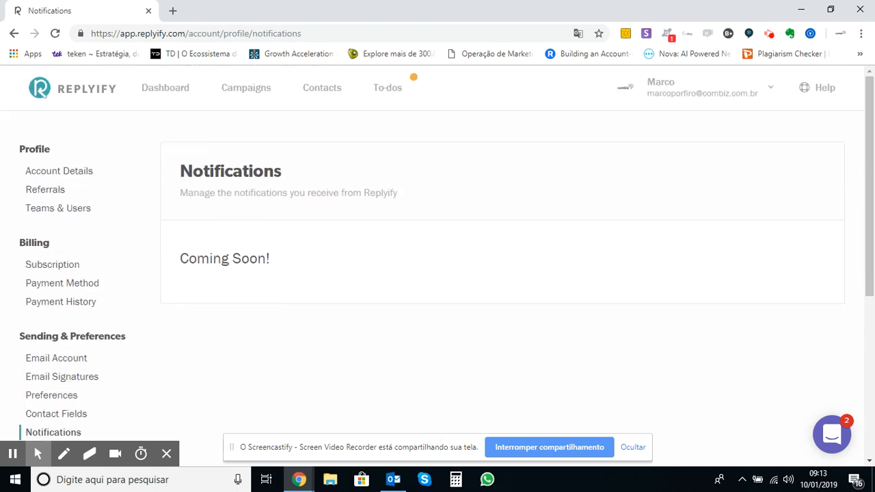
pyautogui.click(77, 177)
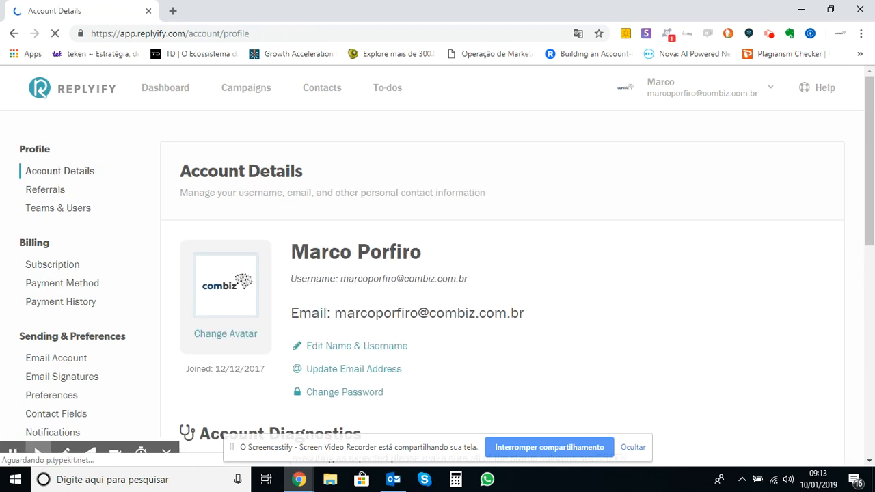
pyautogui.scroll(-4, 431, 271)
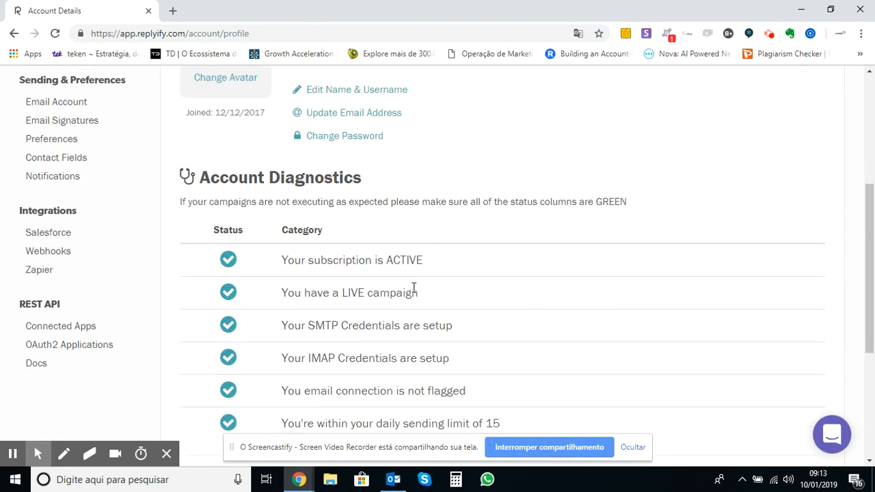
pyautogui.scroll(1, 441, 290)
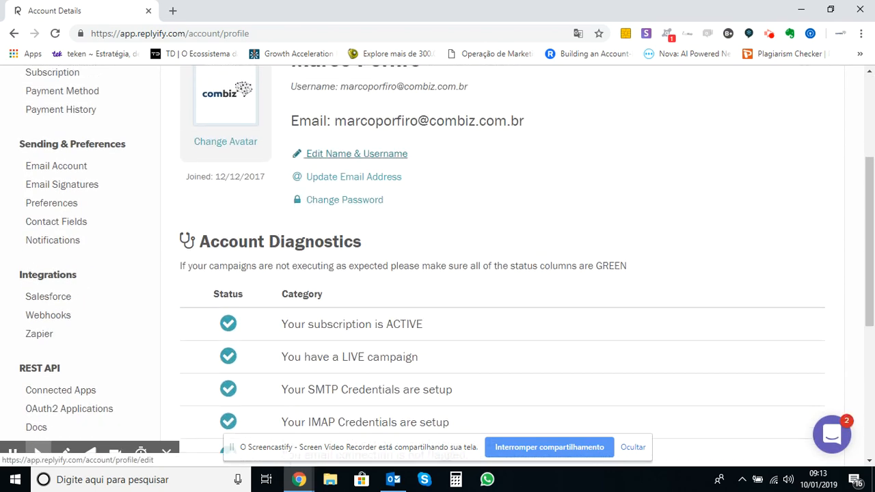
pyautogui.scroll(-3, 306, 153)
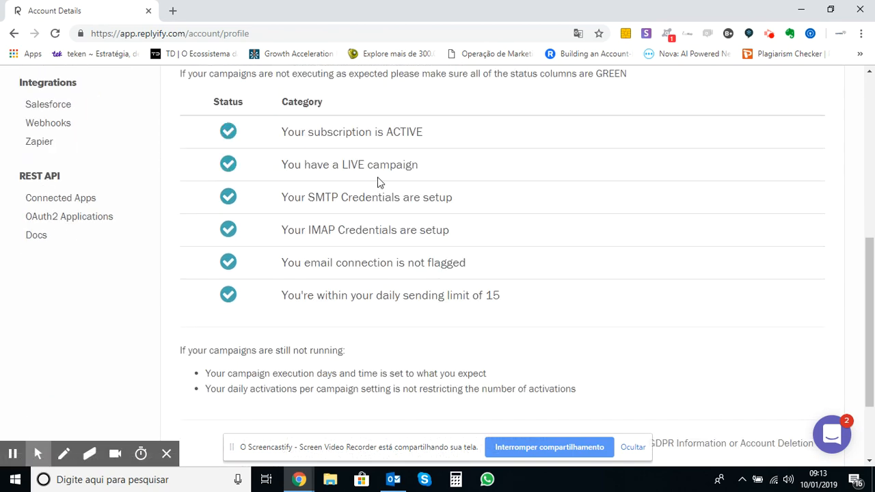
pyautogui.scroll(-2, 435, 225)
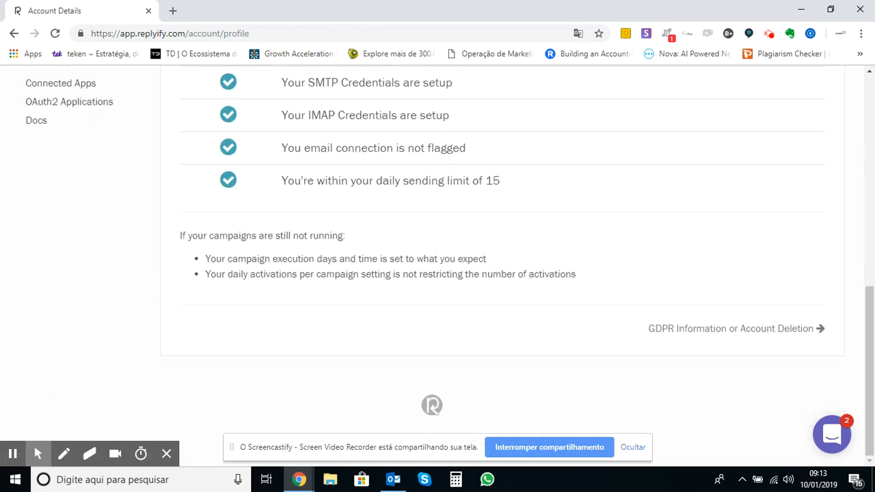
pyautogui.scroll(3, 437, 267)
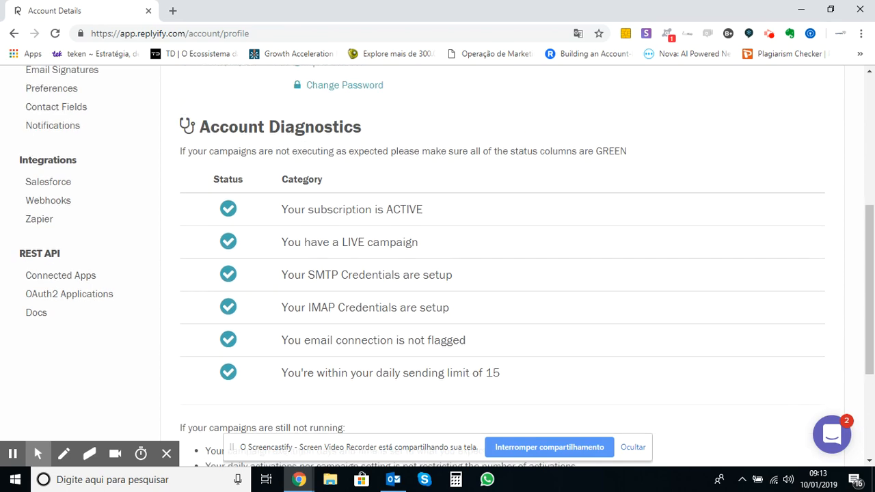
pyautogui.scroll(1, 437, 266)
pyautogui.scroll(1, 437, 266)
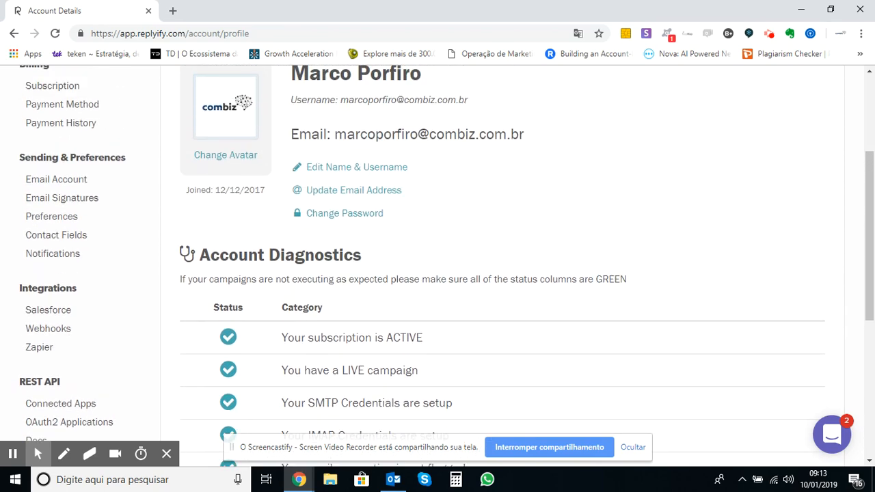
# Open the Campaigns overview and look over the Sales Machine and demo campaigns with their step sequences.
pyautogui.scroll(2, 437, 266)
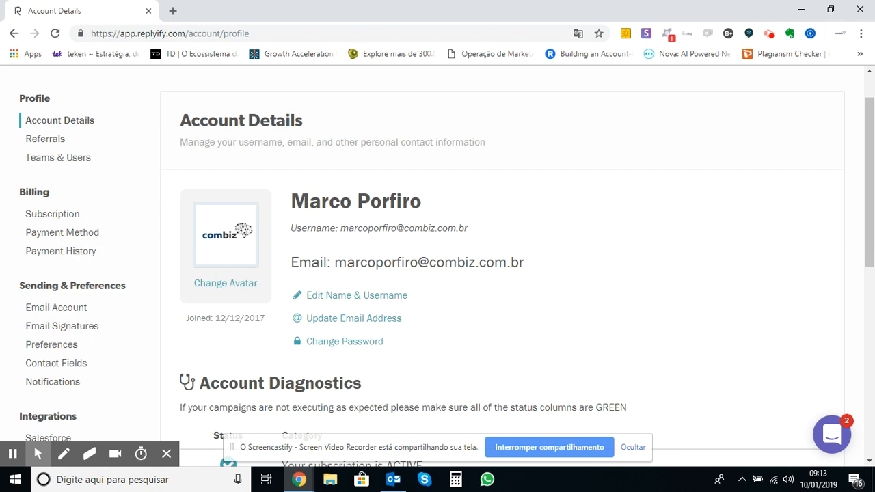
pyautogui.scroll(1, 158, 316)
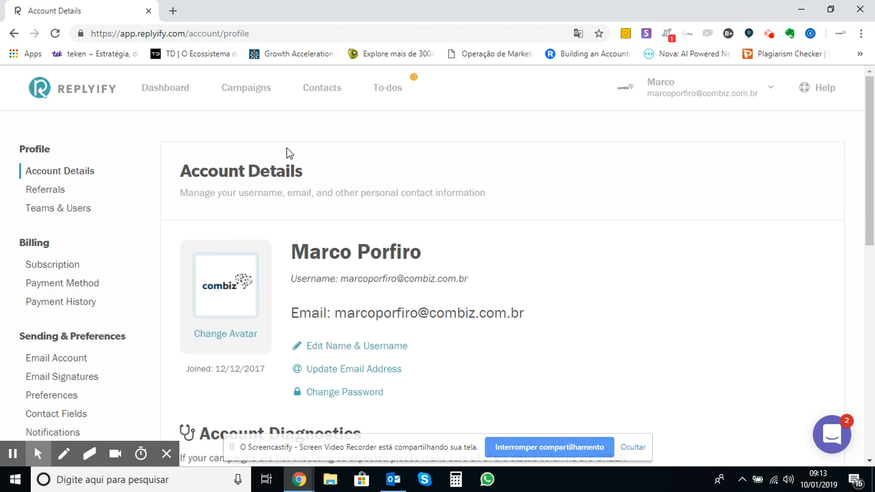
pyautogui.click(248, 97)
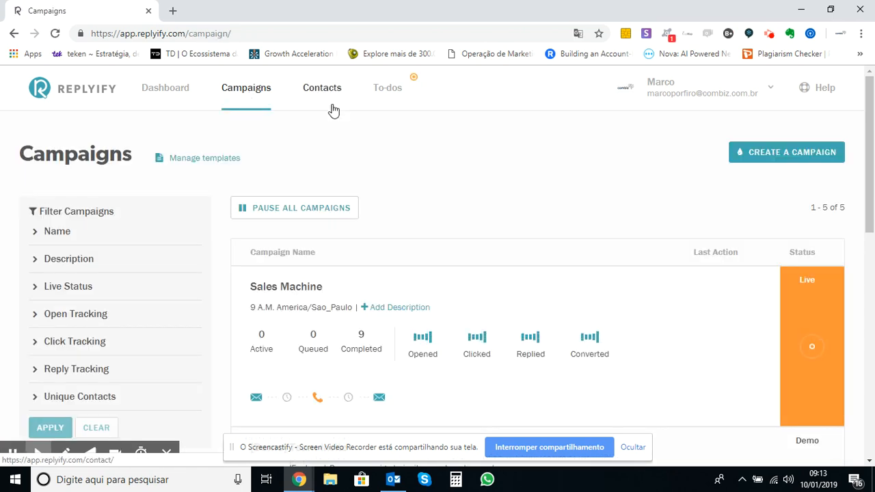
pyautogui.scroll(-1, 413, 158)
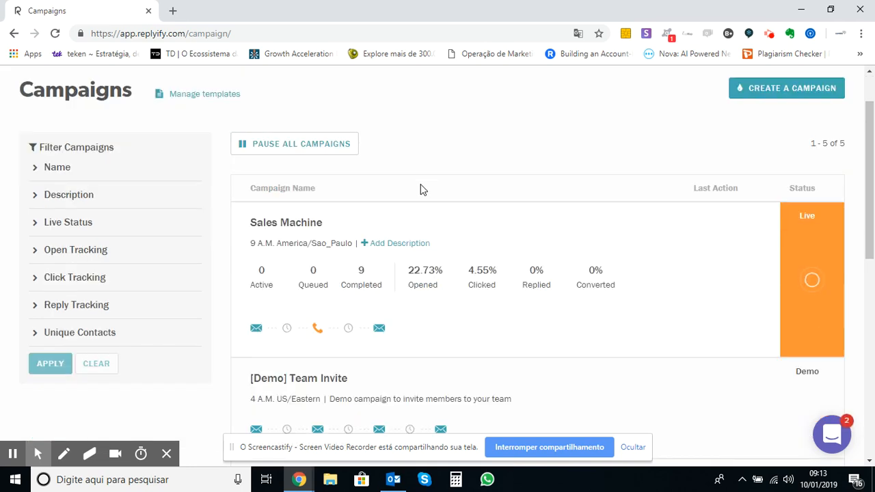
pyautogui.moveTo(344, 223)
pyautogui.scroll(-2, 308, 239)
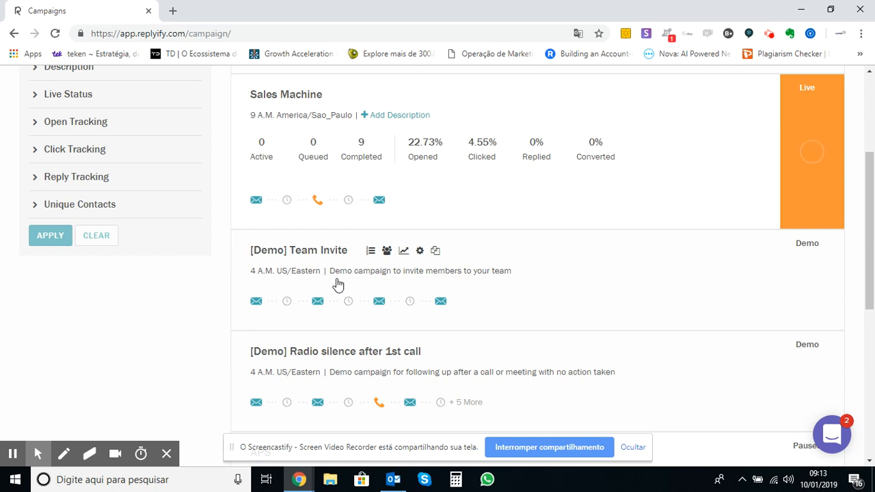
pyautogui.scroll(2, 336, 285)
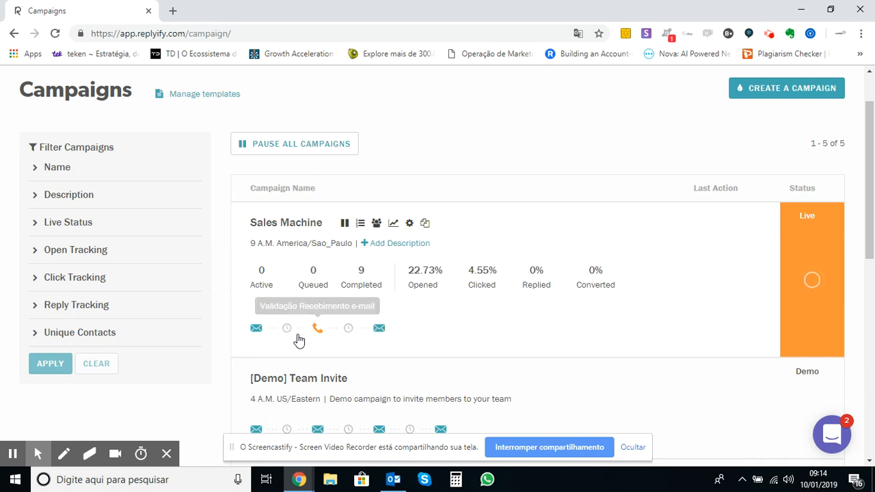
pyautogui.scroll(2, 380, 319)
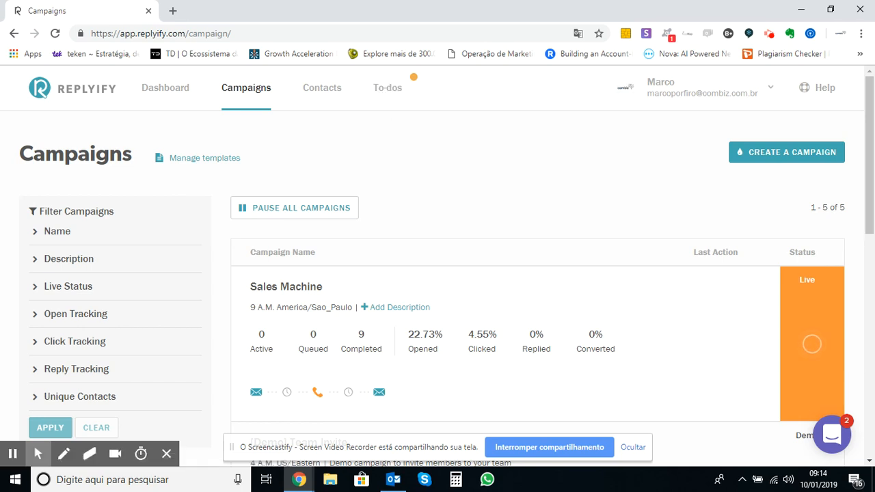
# Open the Sales Machine campaign's details and review its overall statistics.
pyautogui.scroll(-3, 161, 229)
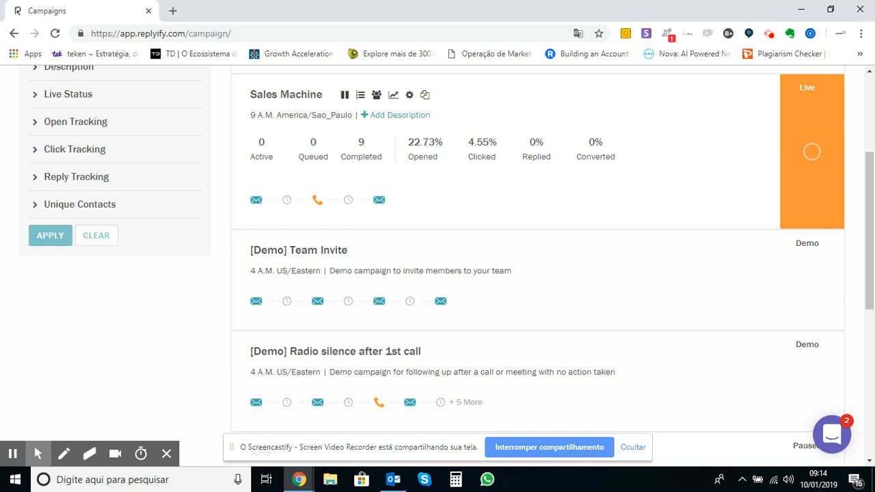
pyautogui.click(289, 94)
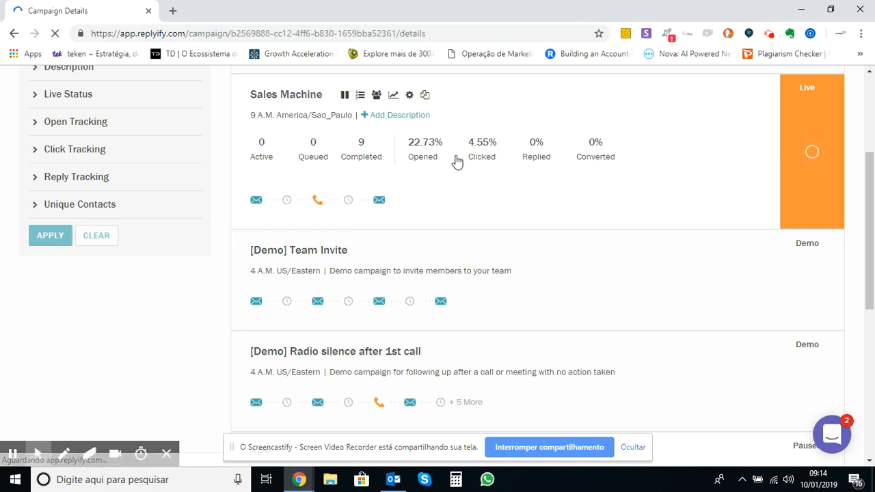
pyautogui.scroll(-3, 416, 192)
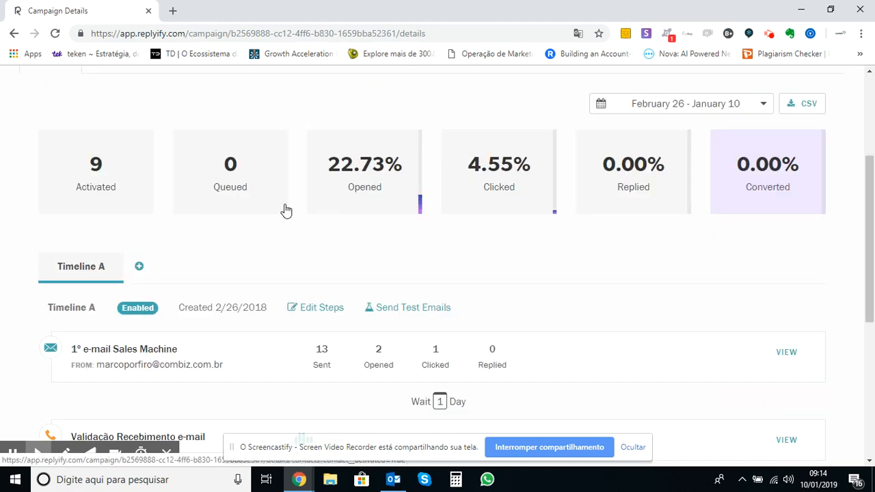
pyautogui.scroll(3, 286, 209)
pyautogui.scroll(-3, 209, 260)
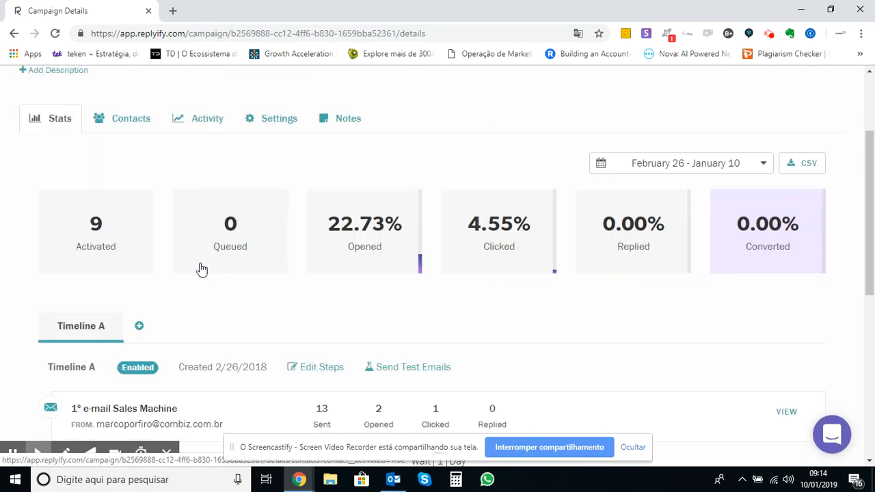
# Examine the email and call steps of Timeline A and the waiting periods between them.
pyautogui.scroll(-3, 201, 269)
pyautogui.scroll(1, 185, 190)
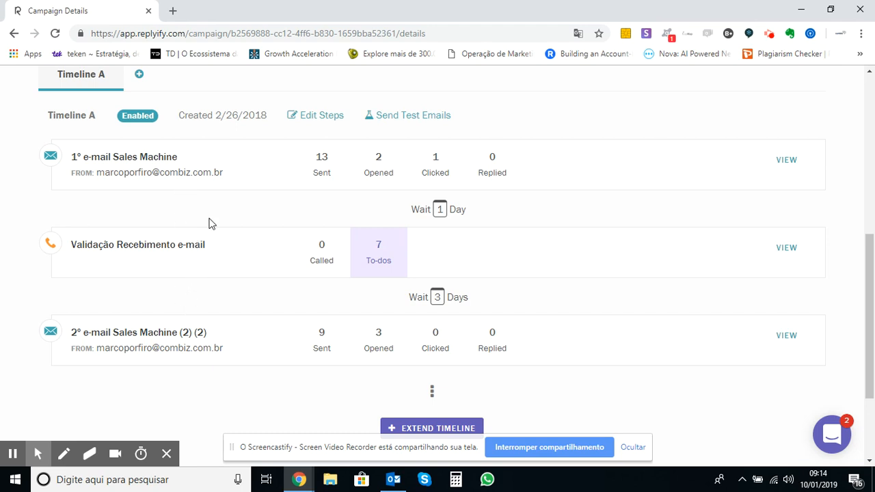
pyautogui.scroll(-1, 437, 259)
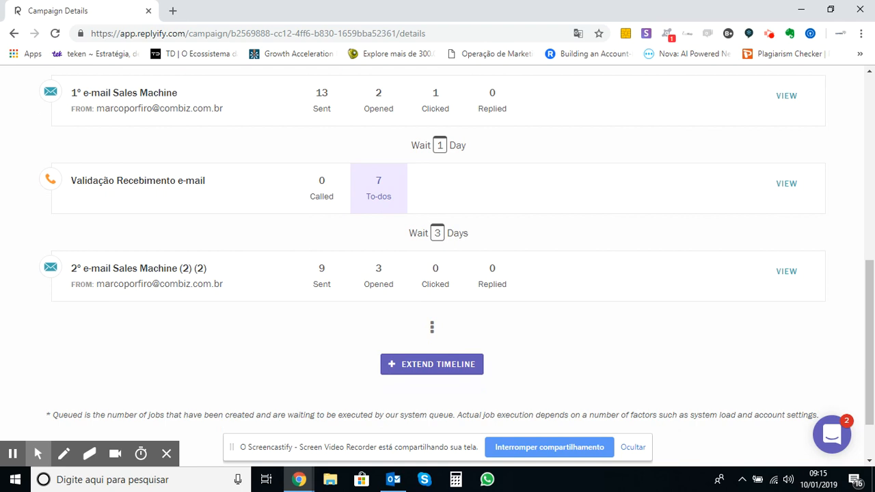
pyautogui.scroll(2, 437, 260)
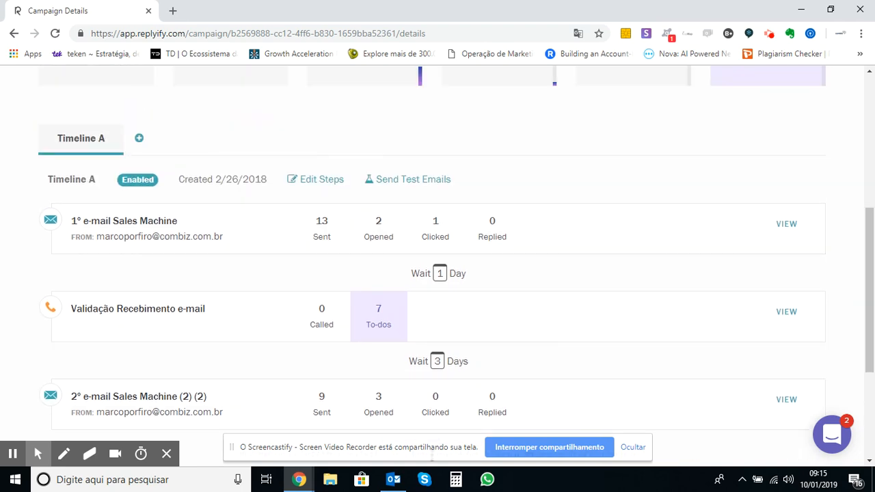
pyautogui.scroll(5, 157, 211)
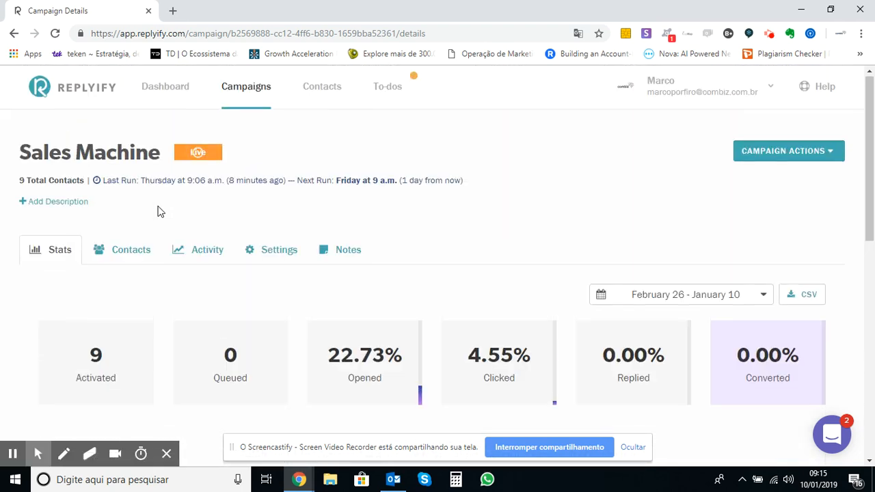
pyautogui.scroll(-4, 152, 243)
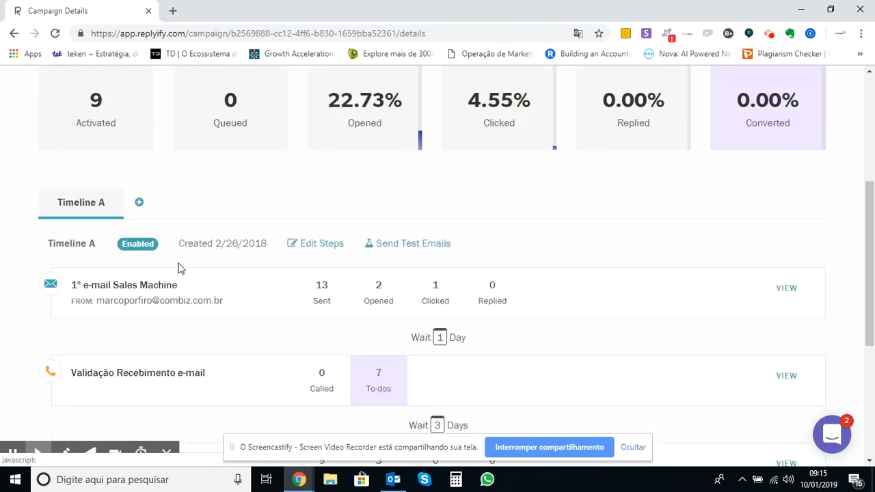
# Expand the first email step, 1º e-mail Sales Machine, in Timeline A and review its subject and message template.
pyautogui.click(786, 288)
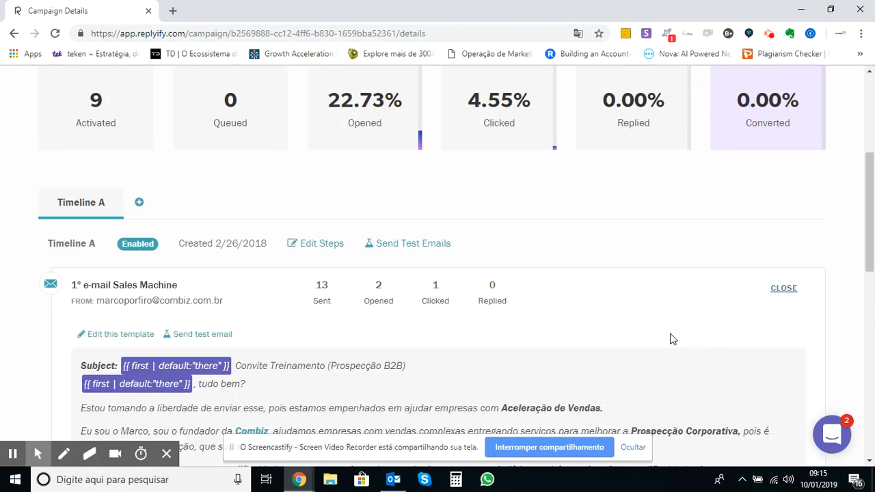
pyautogui.scroll(-2, 672, 339)
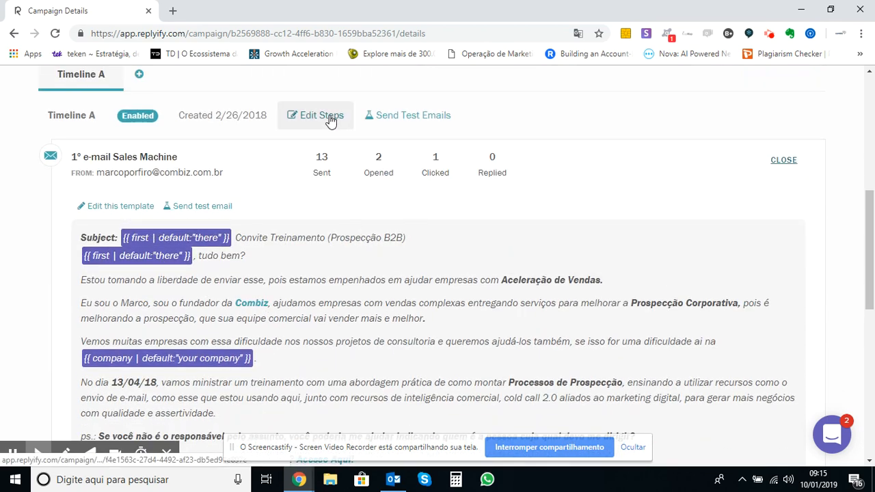
pyautogui.scroll(1, 301, 164)
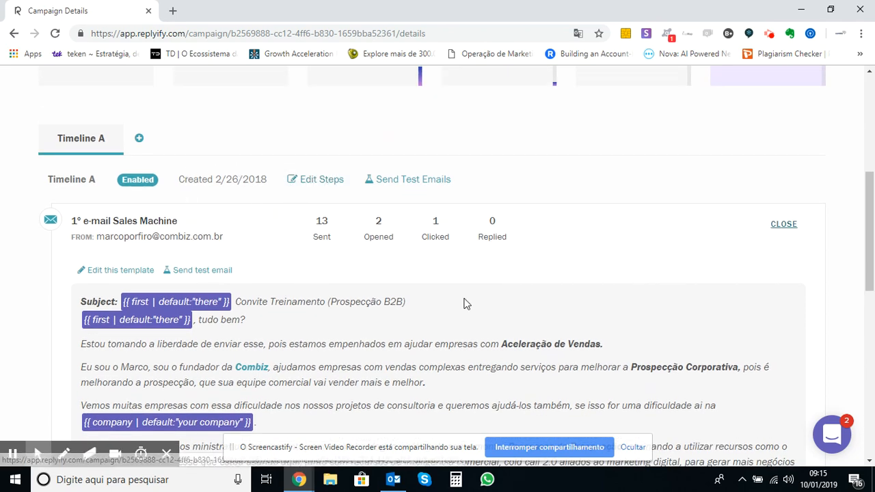
pyautogui.scroll(-8, 463, 303)
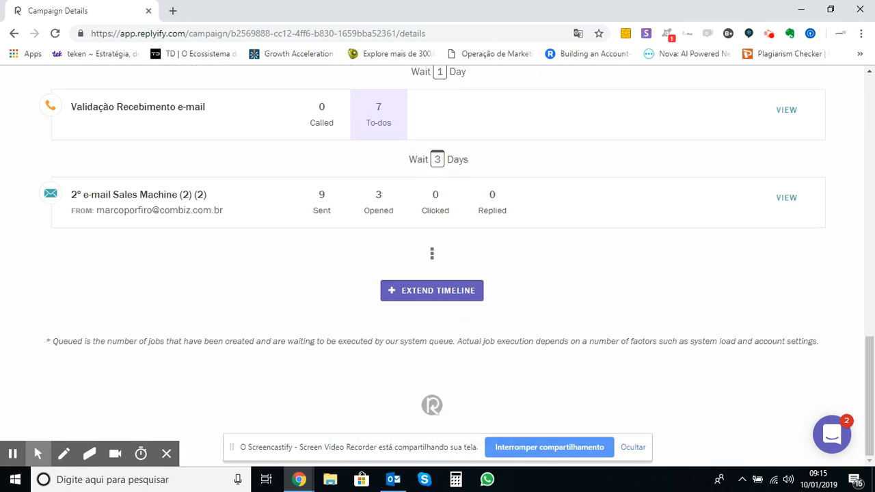
pyautogui.scroll(10, 542, 296)
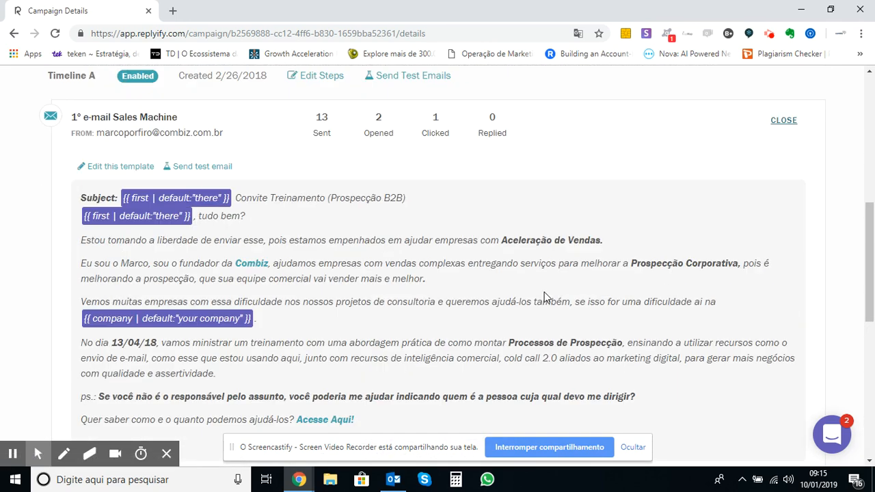
pyautogui.scroll(1, 418, 276)
# Open Timeline A's steps for editing and start a new step with a delay of 3 days after the previous one.
pyautogui.click(315, 213)
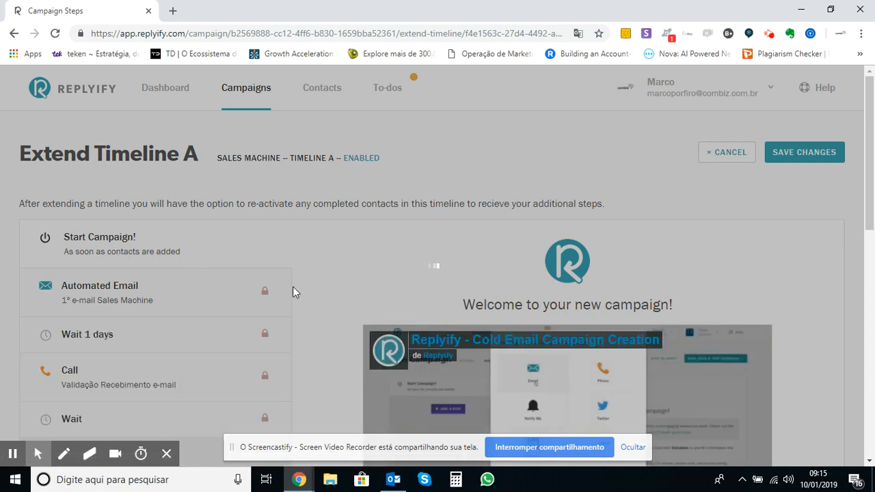
pyautogui.scroll(-4, 293, 287)
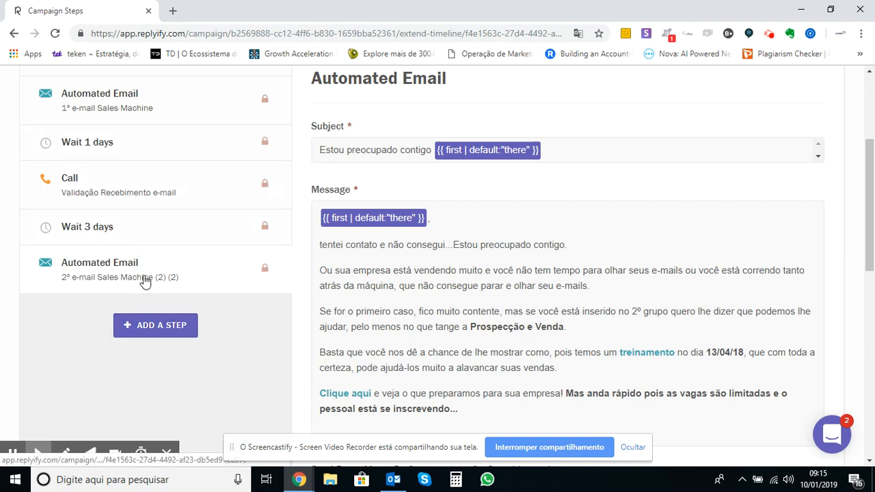
pyautogui.click(150, 325)
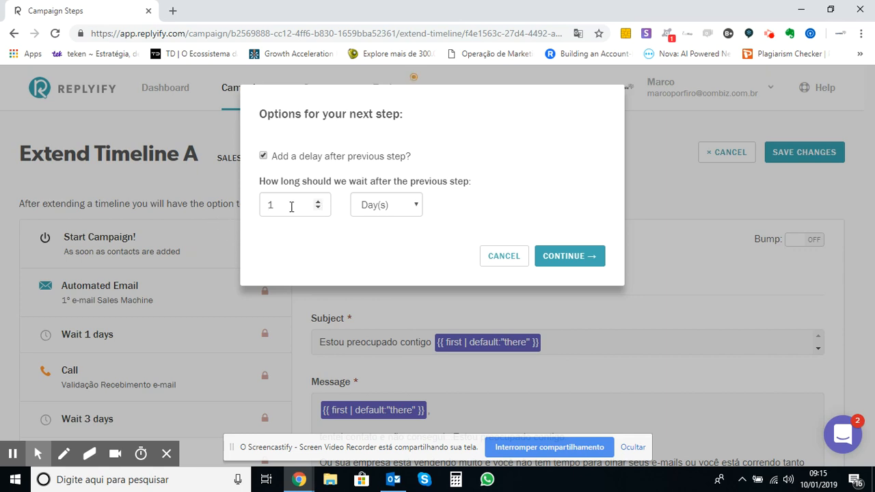
pyautogui.click(317, 202)
pyautogui.click(317, 202)
pyautogui.click(416, 206)
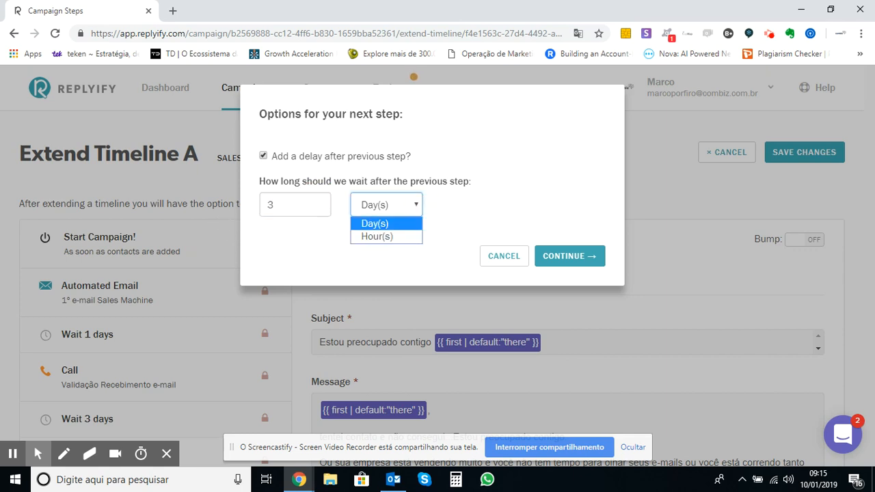
pyautogui.click(415, 207)
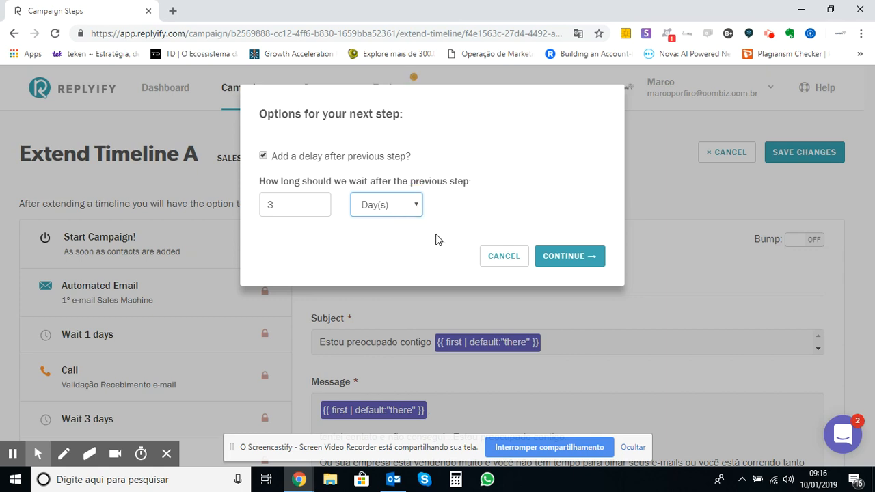
pyautogui.click(417, 205)
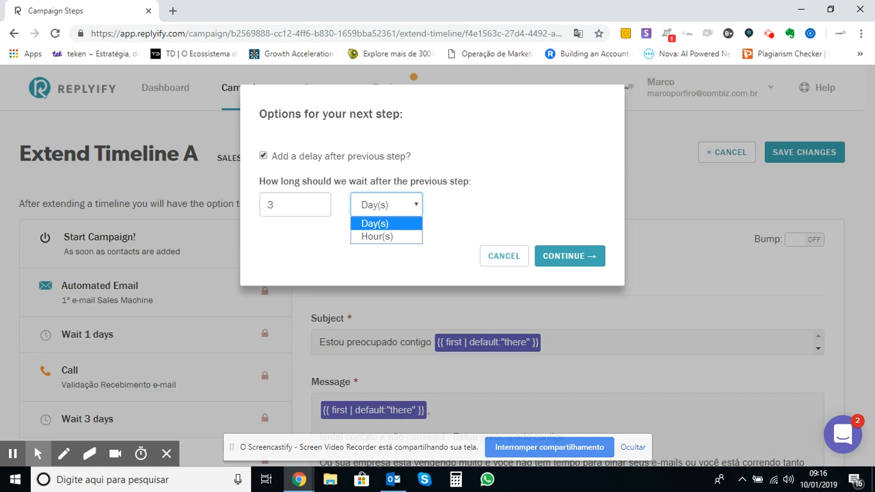
pyautogui.click(415, 204)
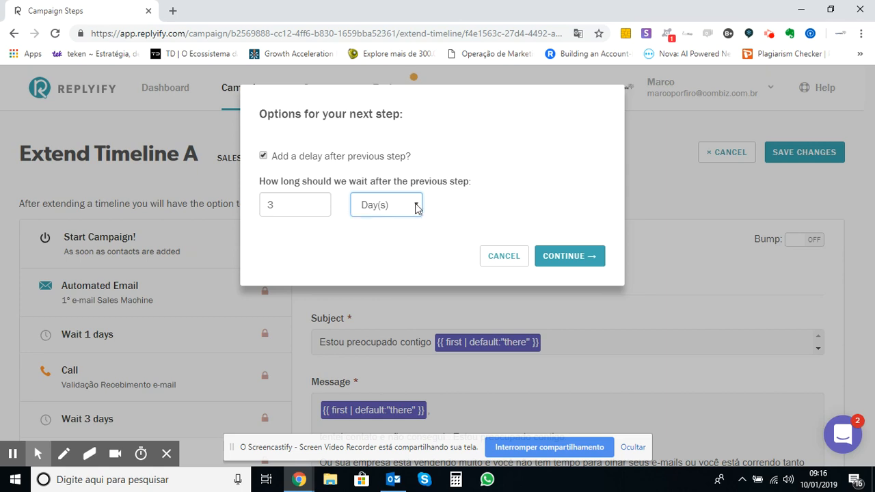
pyautogui.click(588, 255)
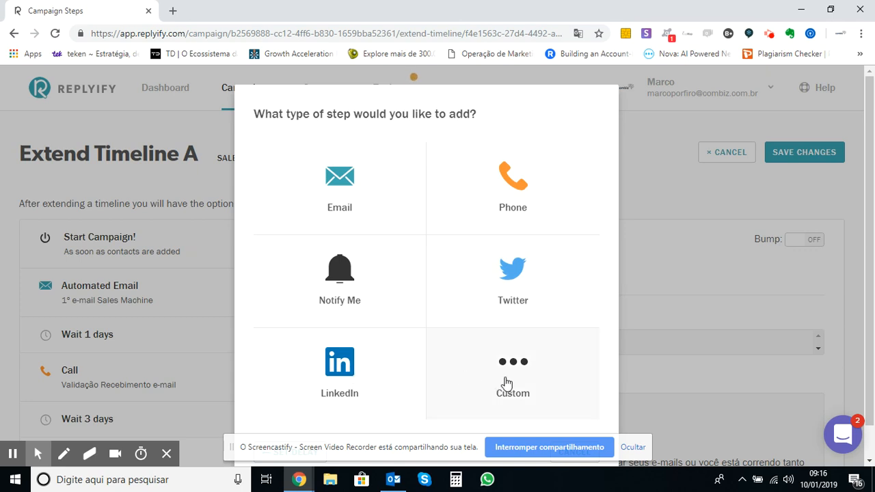
# Make the new step an automated email and look over its blank template form and place in the sequence.
pyautogui.click(344, 212)
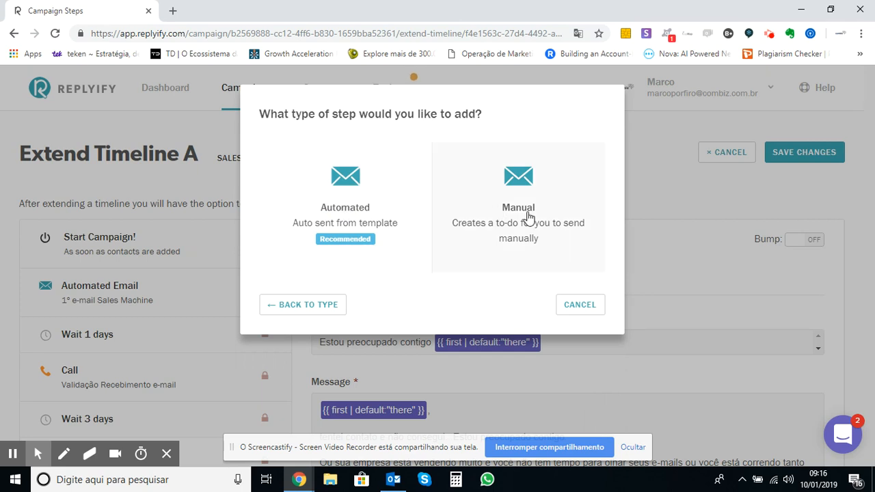
pyautogui.click(359, 228)
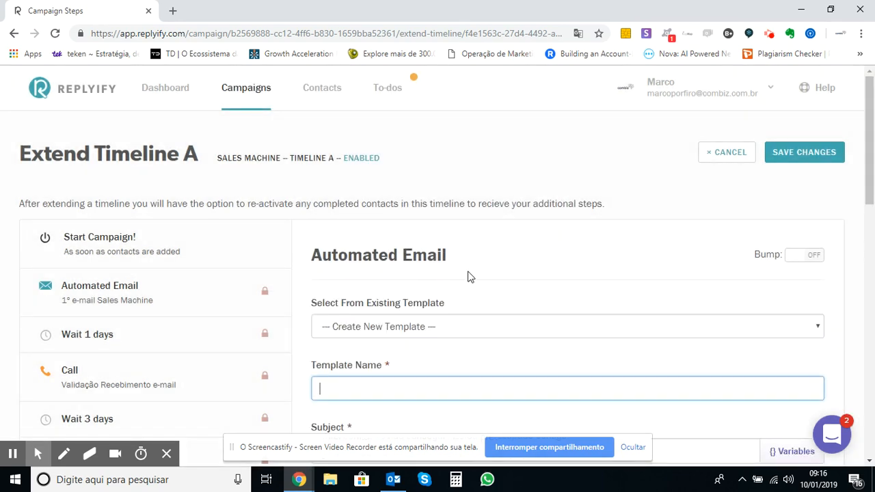
pyautogui.scroll(-3, 470, 287)
pyautogui.scroll(1, 471, 287)
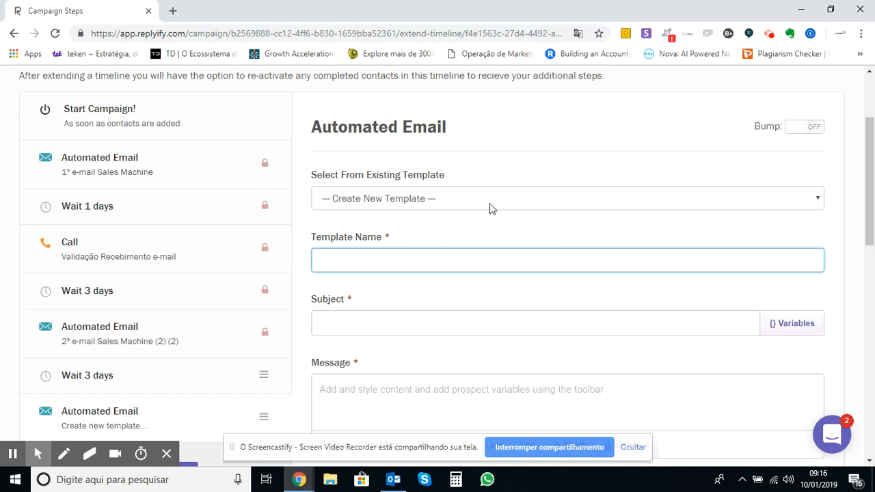
pyautogui.scroll(-3, 228, 260)
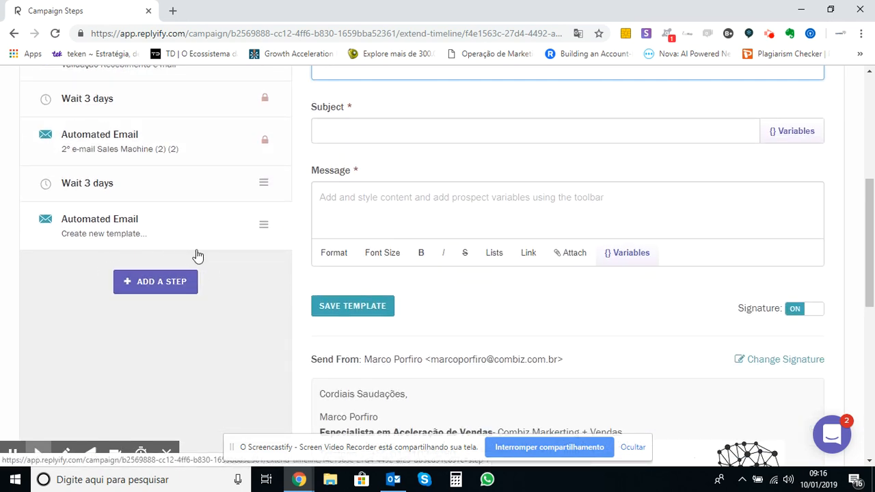
pyautogui.scroll(2, 219, 267)
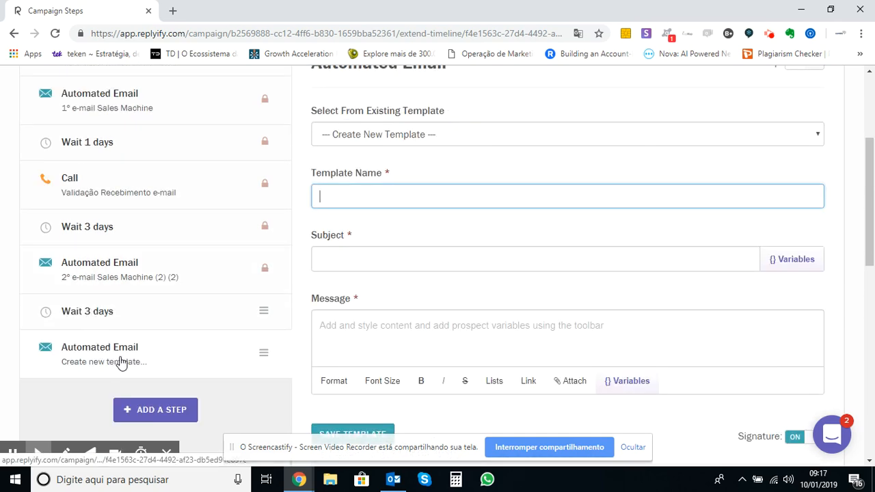
pyautogui.scroll(2, 420, 285)
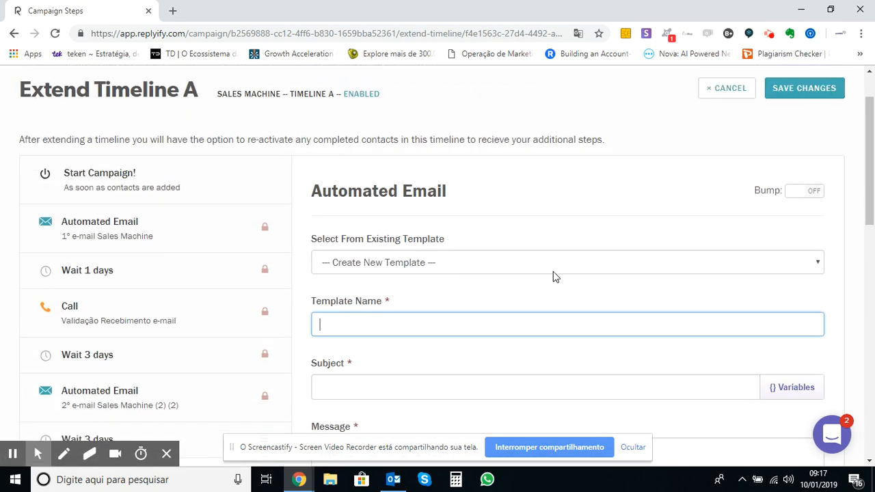
# Preview the existing template 2º e-mail Sales Machine (2) (2) in the new email step and switch back to creating a new template.
pyautogui.click(813, 266)
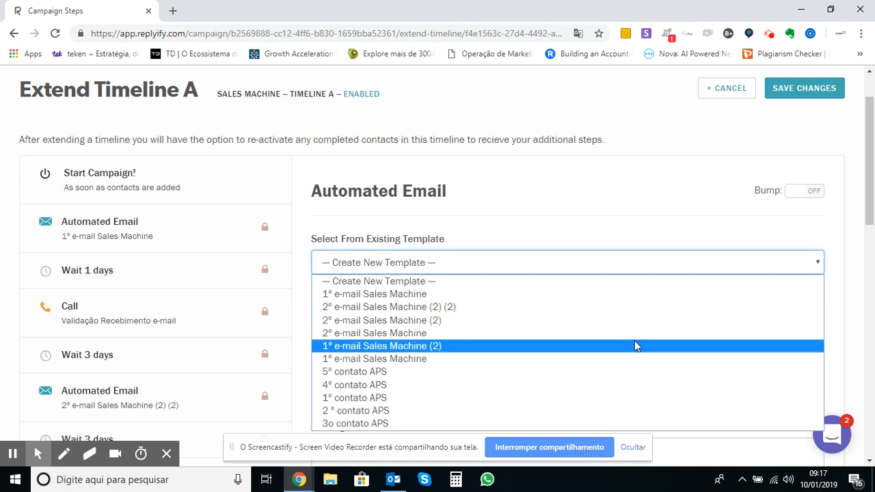
pyautogui.click(633, 305)
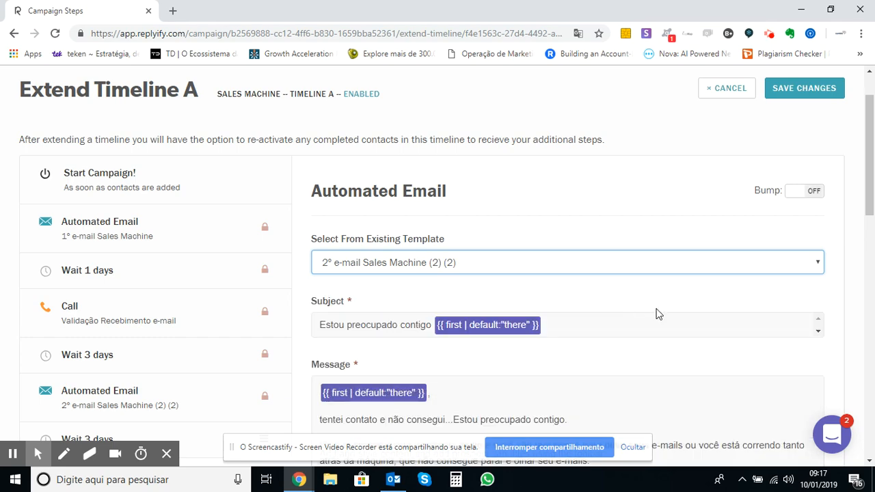
pyautogui.scroll(-3, 656, 313)
pyautogui.scroll(2, 655, 313)
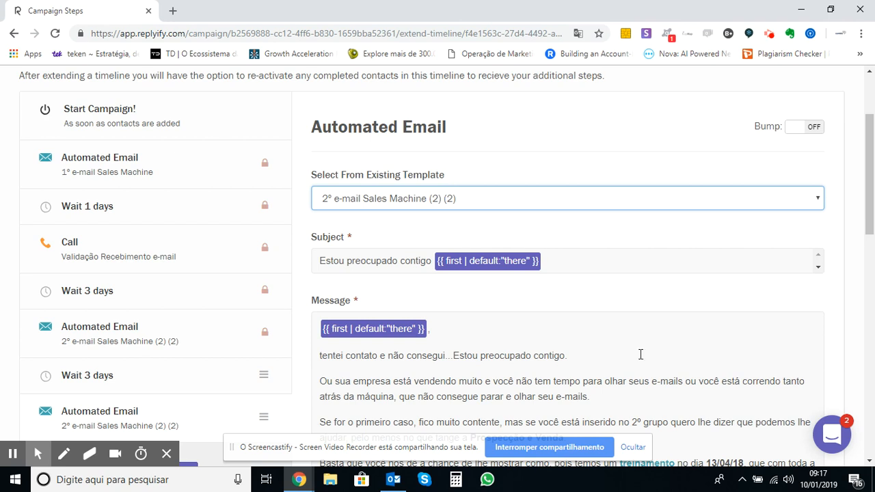
pyautogui.click(800, 205)
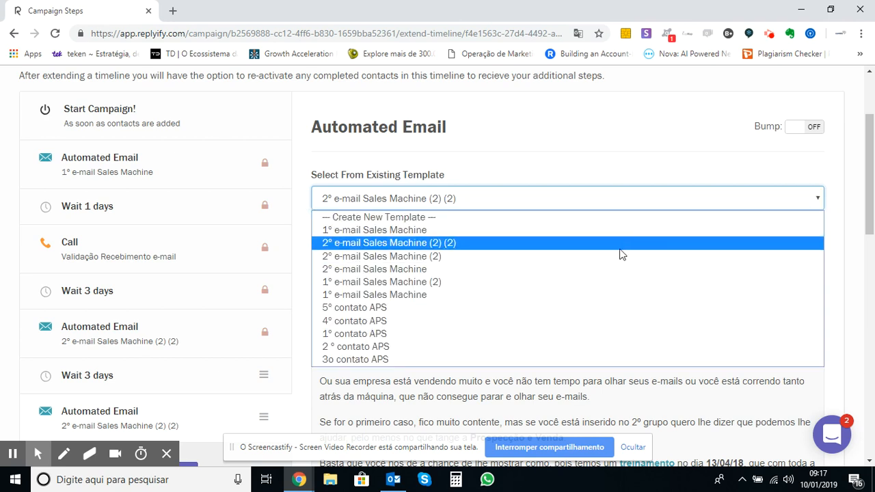
pyautogui.click(628, 219)
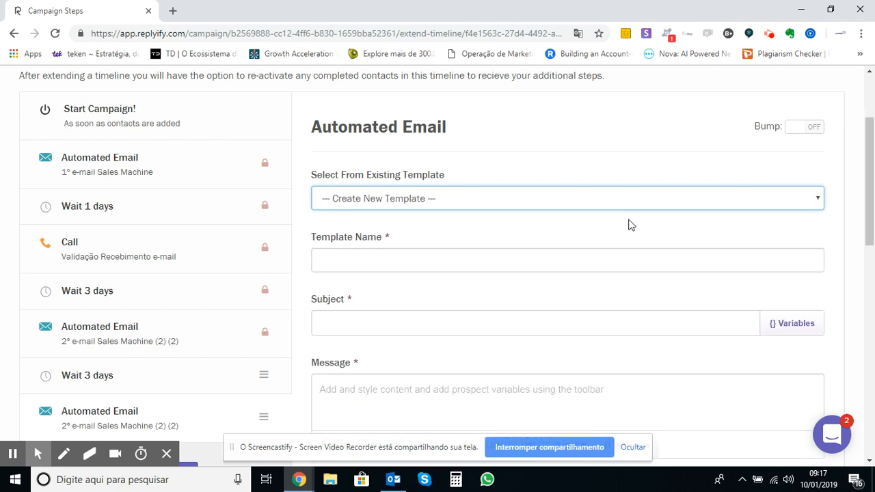
# Name the new email template 4º Temple e-Mail Sales Machine.
pyautogui.click(617, 256)
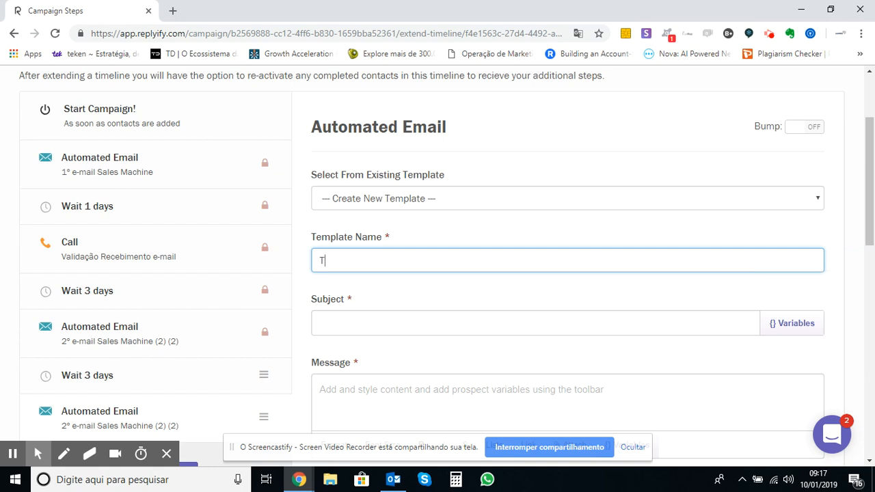
pyautogui.write('4º Temples')
pyautogui.press('BackSpace')
pyautogui.press('BackSpace')
pyautogui.write('e-Mail Sales Machi')
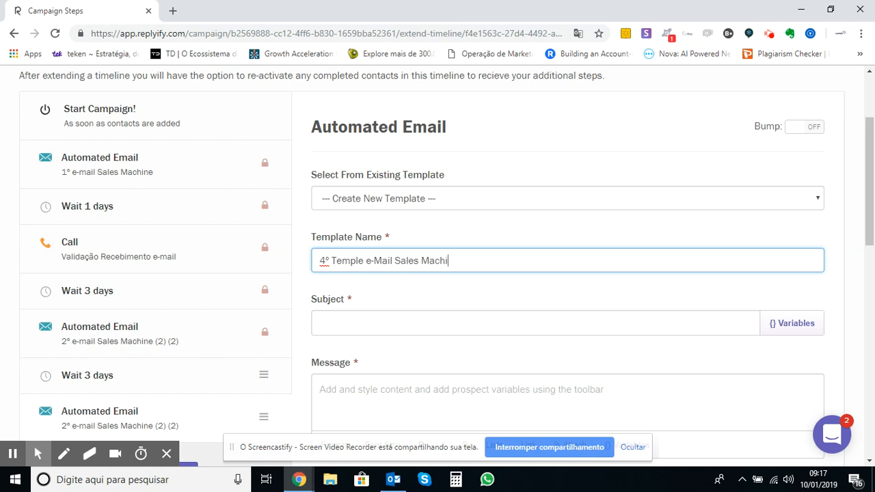
pyautogui.write('ne')
# Look through the available prospect variables for the email subject and insert the First Name variable.
pyautogui.click(742, 326)
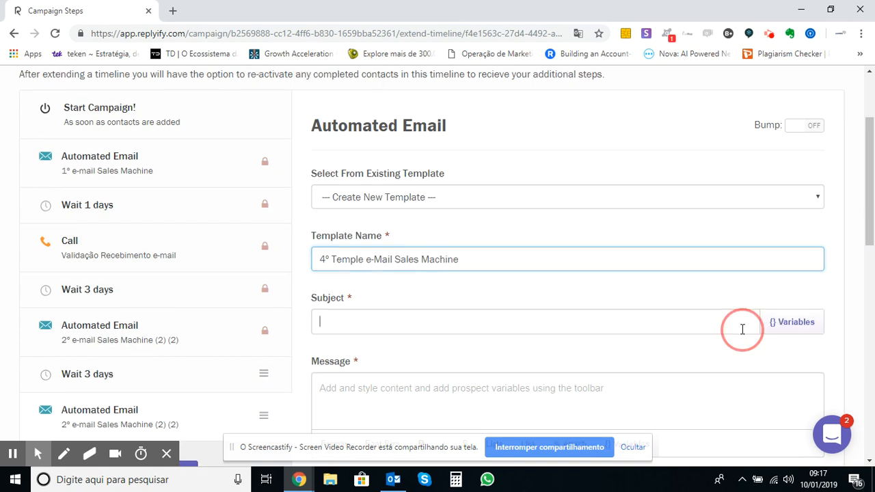
pyautogui.scroll(-1, 742, 328)
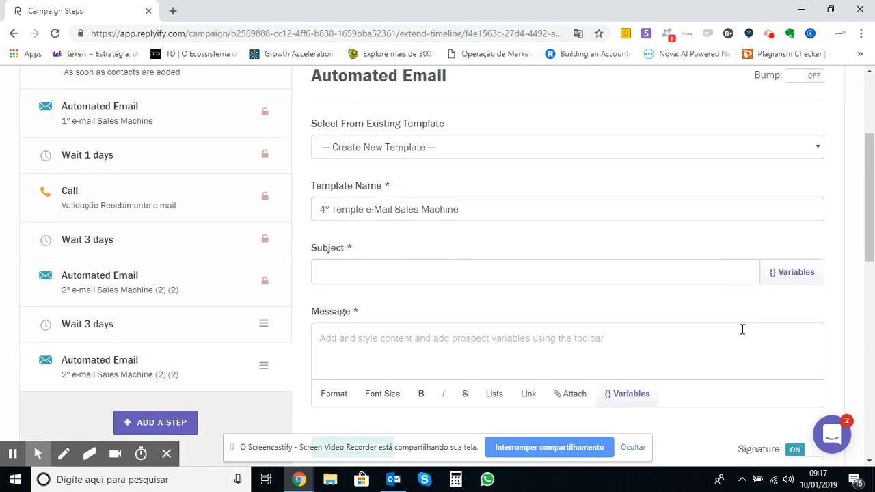
pyautogui.click(806, 278)
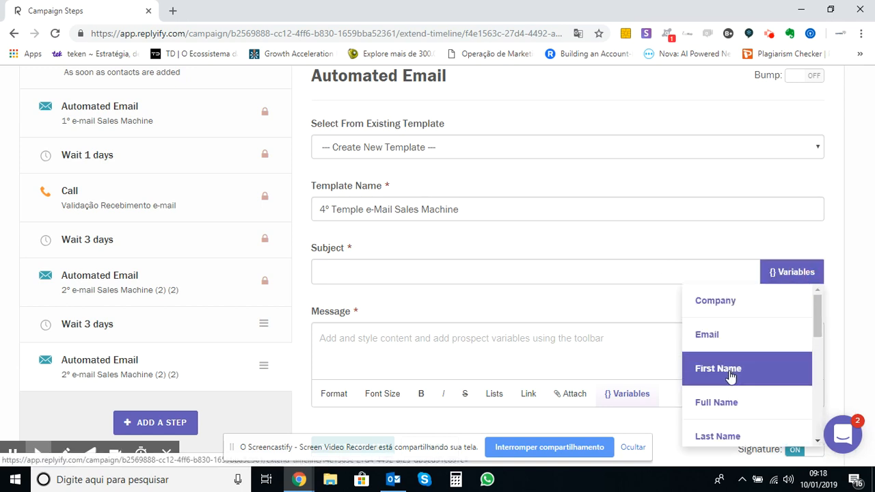
pyautogui.scroll(-1, 730, 402)
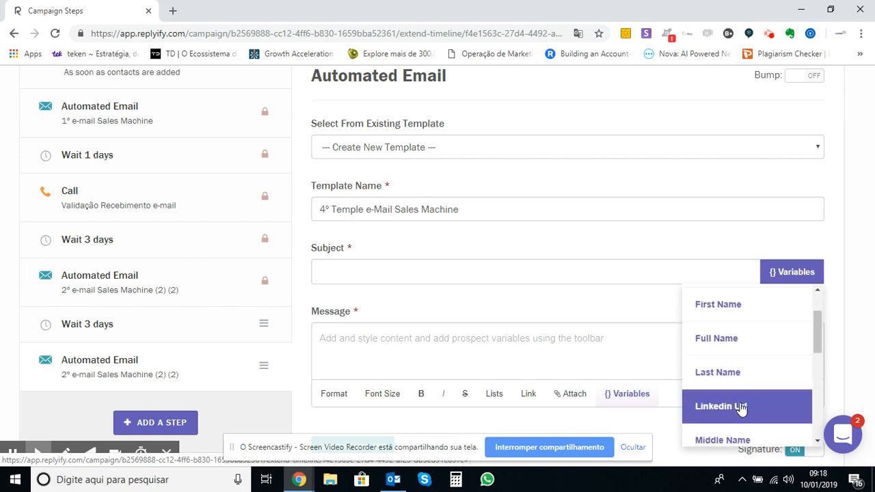
pyautogui.scroll(-1, 738, 408)
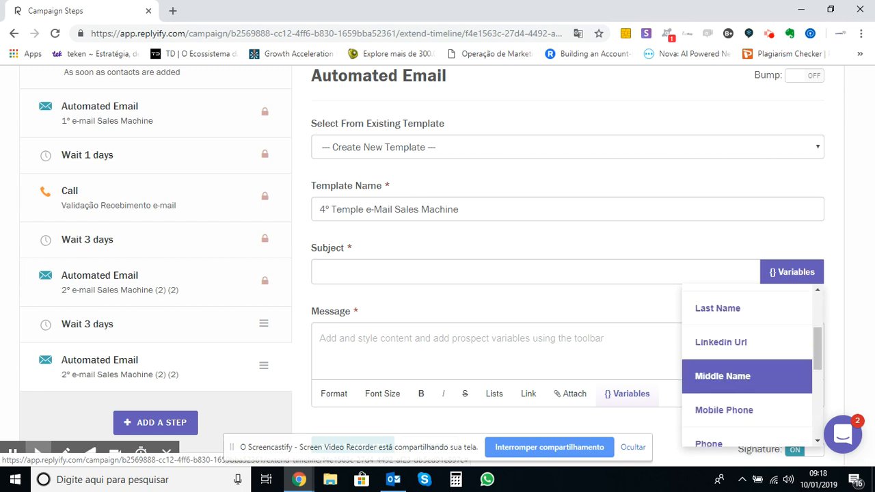
pyautogui.scroll(-1, 734, 410)
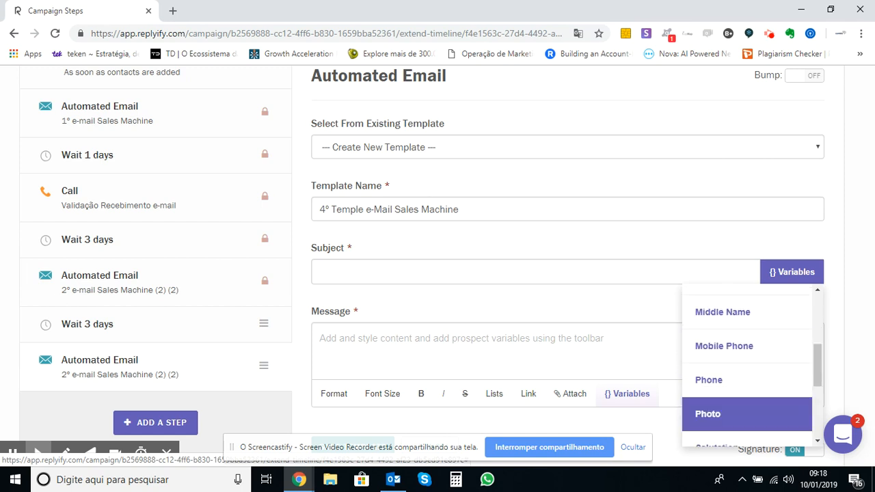
pyautogui.scroll(-4, 731, 414)
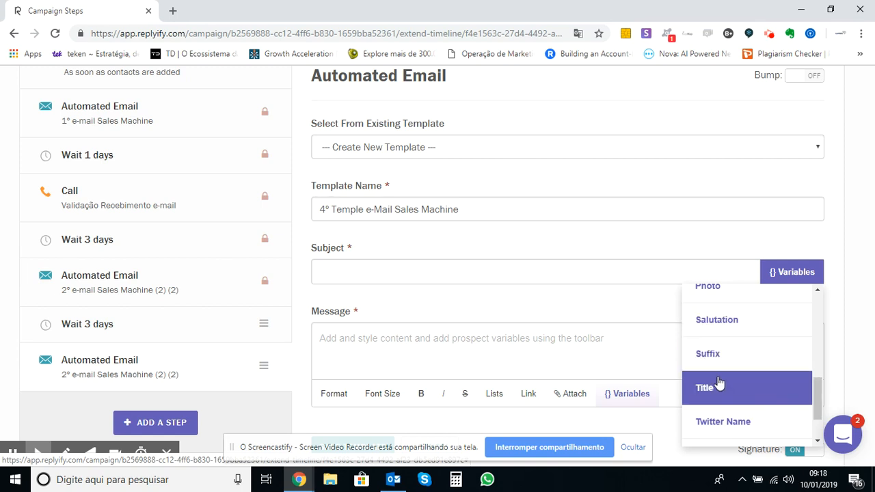
pyautogui.scroll(5, 720, 419)
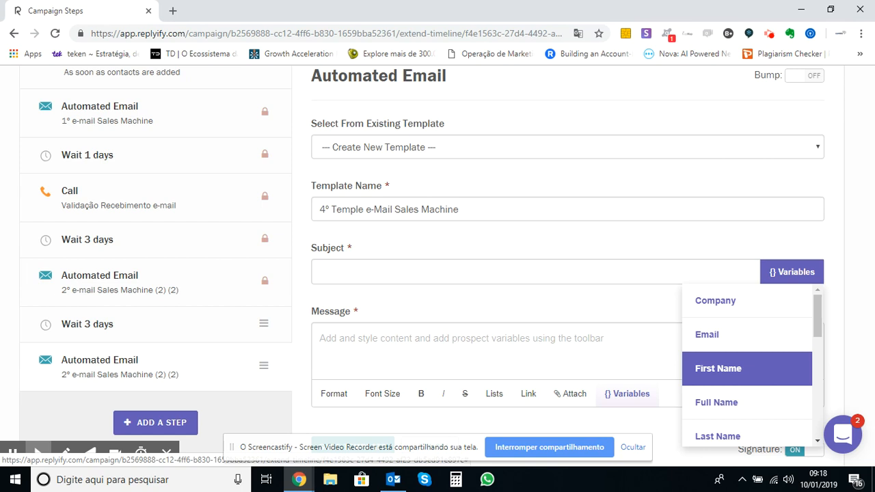
pyautogui.click(717, 368)
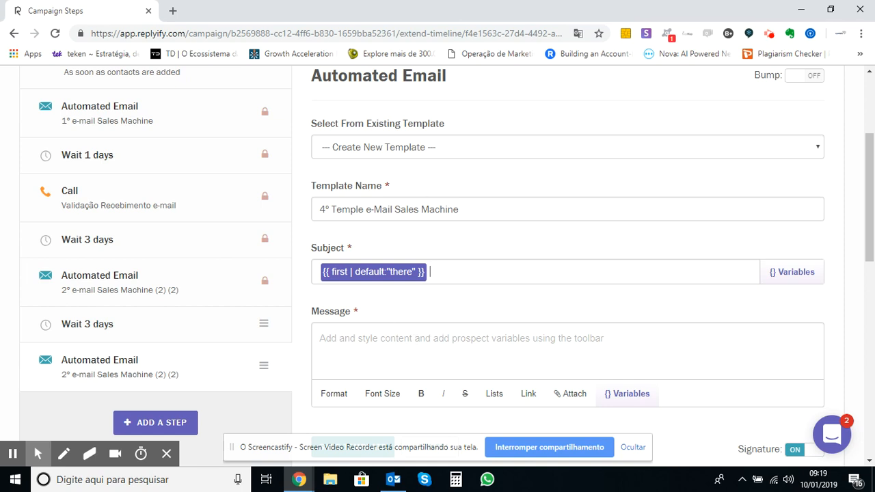
# Remove the First Name variable from the email subject and go to the empty message body.
pyautogui.press('BackSpace')
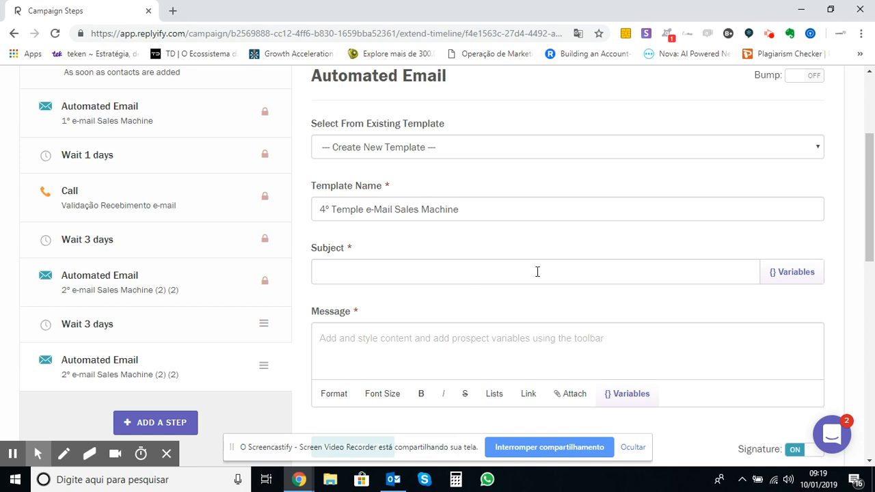
pyautogui.scroll(-1, 408, 277)
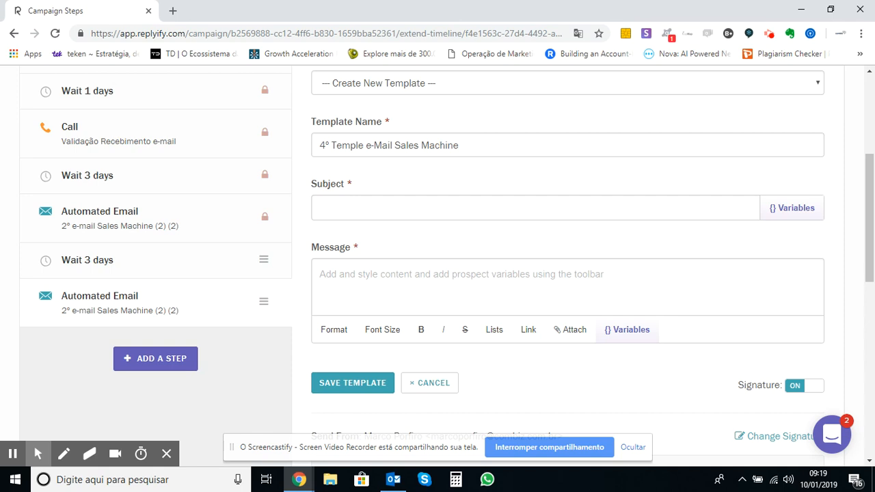
pyautogui.click(342, 279)
# Look over the sender signature and the remaining options at the end of the automated email form.
pyautogui.scroll(-10, 341, 283)
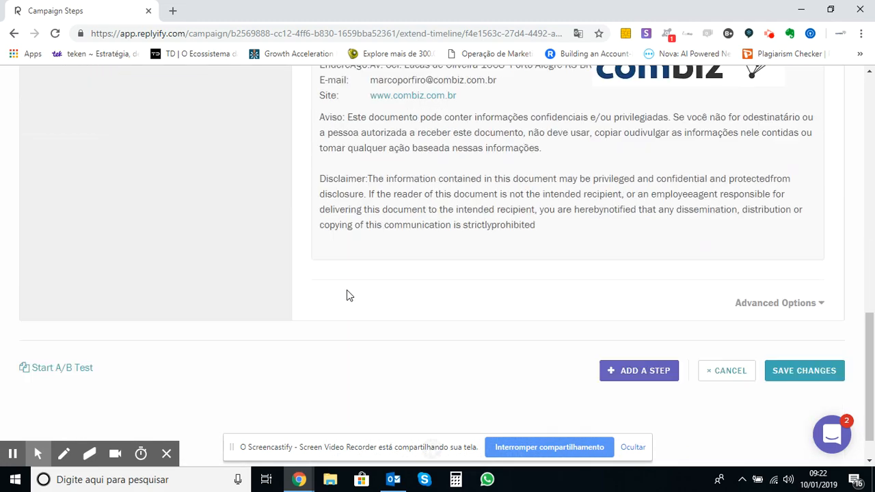
pyautogui.scroll(1, 346, 289)
pyautogui.scroll(2, 349, 295)
pyautogui.scroll(-3, 490, 335)
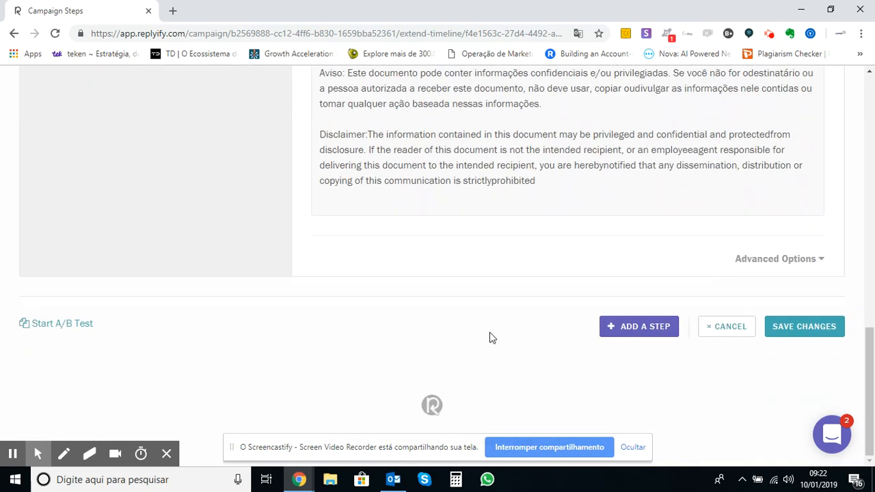
pyautogui.scroll(2, 423, 298)
pyautogui.scroll(1, 369, 298)
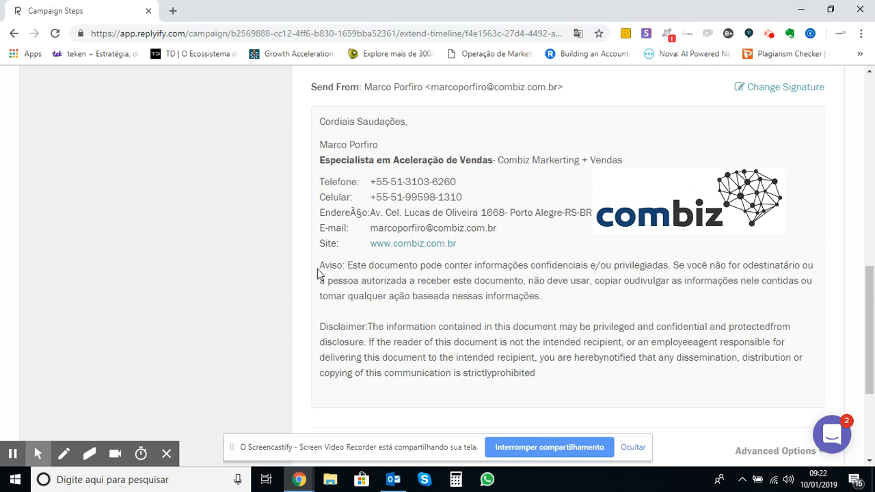
pyautogui.scroll(-2, 524, 349)
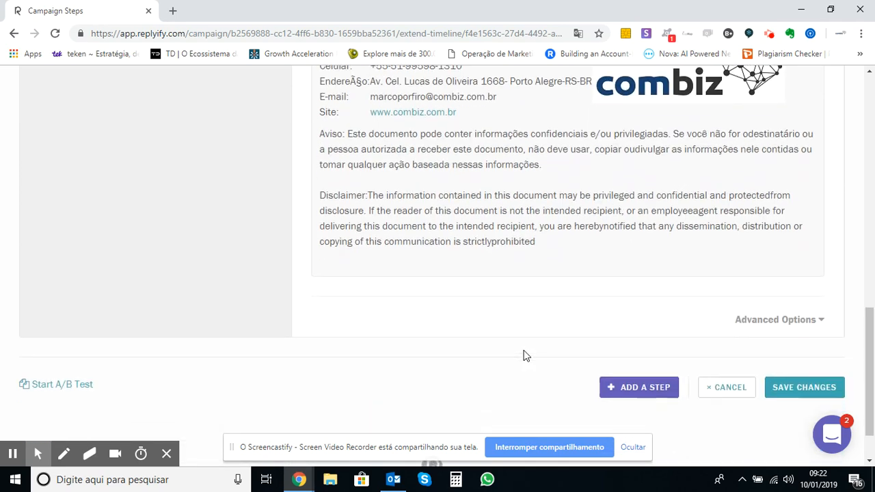
pyautogui.scroll(-1, 525, 356)
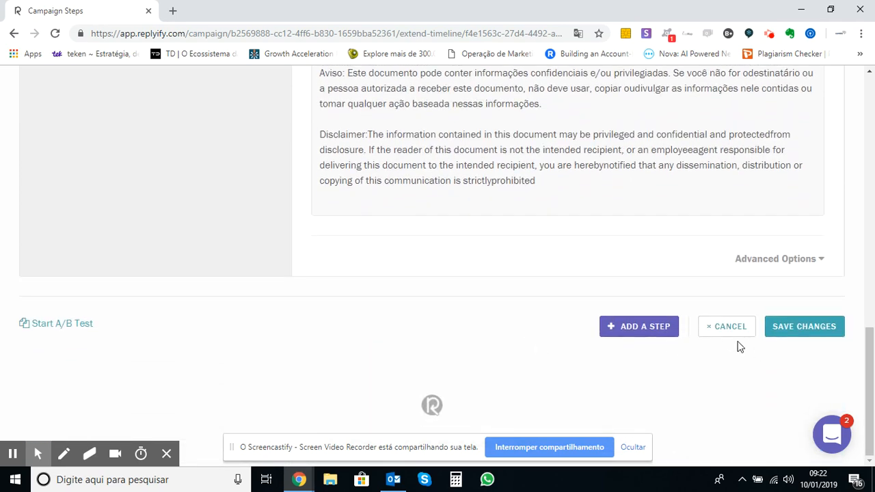
# Expand the advanced options, try continuing the sequence with a to-do, and restore Yes, pause sequence until this step is complete.
pyautogui.click(775, 259)
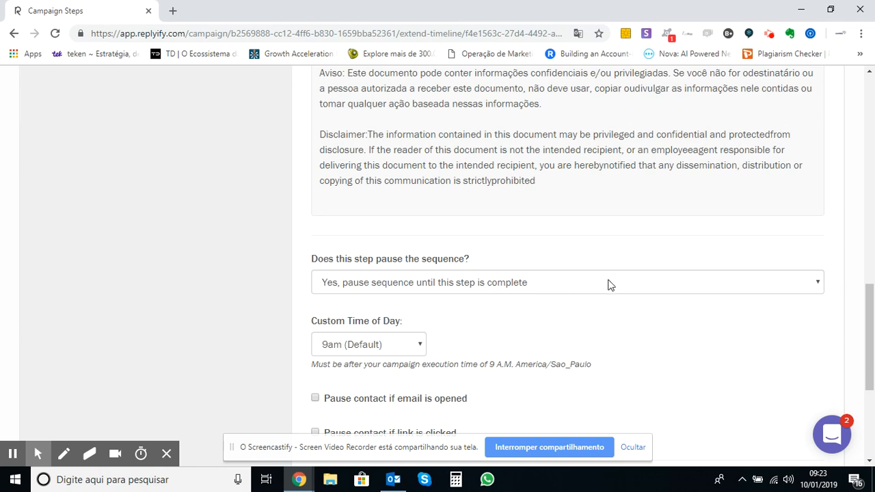
pyautogui.click(760, 290)
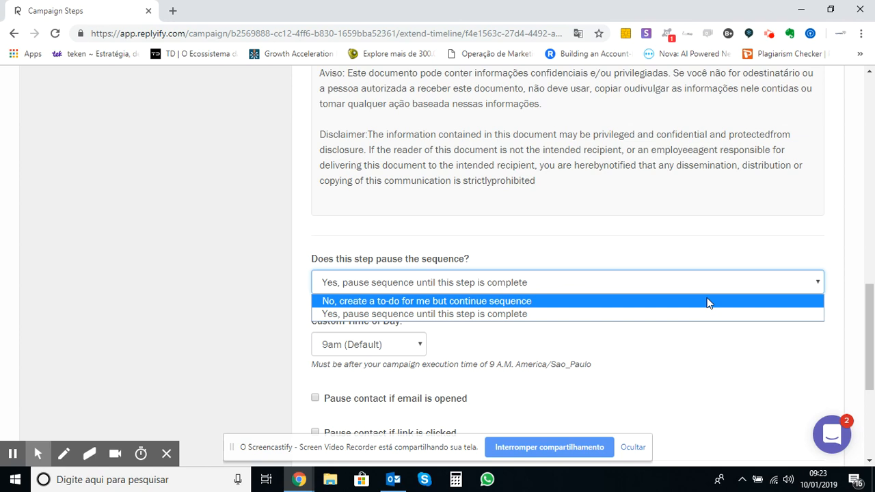
pyautogui.click(707, 301)
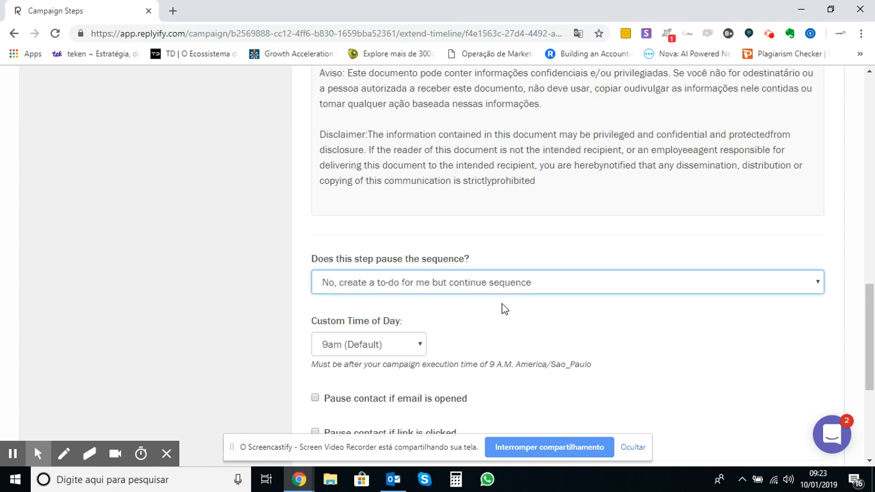
pyautogui.click(818, 281)
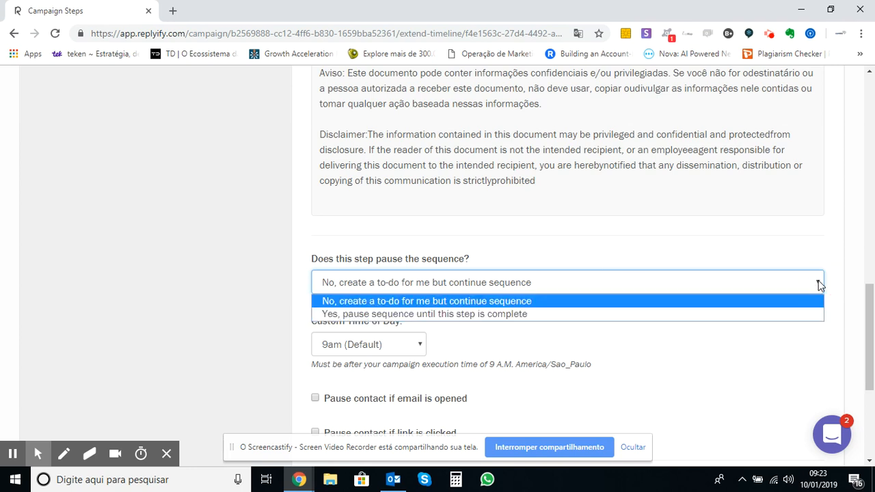
pyautogui.click(786, 314)
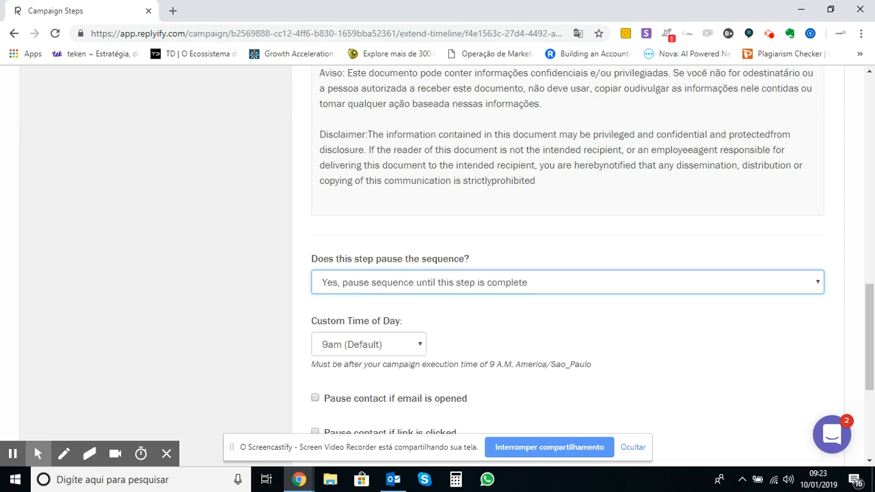
# Try the option that pauses the contact if a link is clicked, and turn it off again.
pyautogui.scroll(-2, 567, 273)
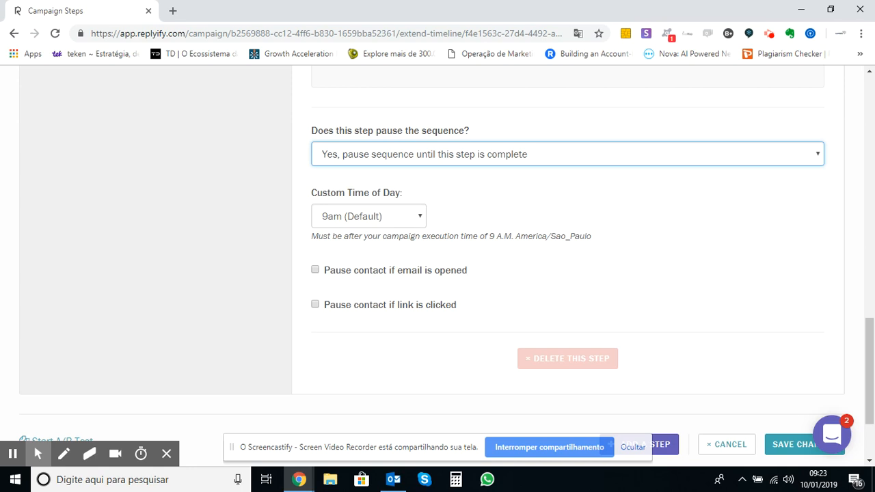
pyautogui.scroll(-1, 437, 246)
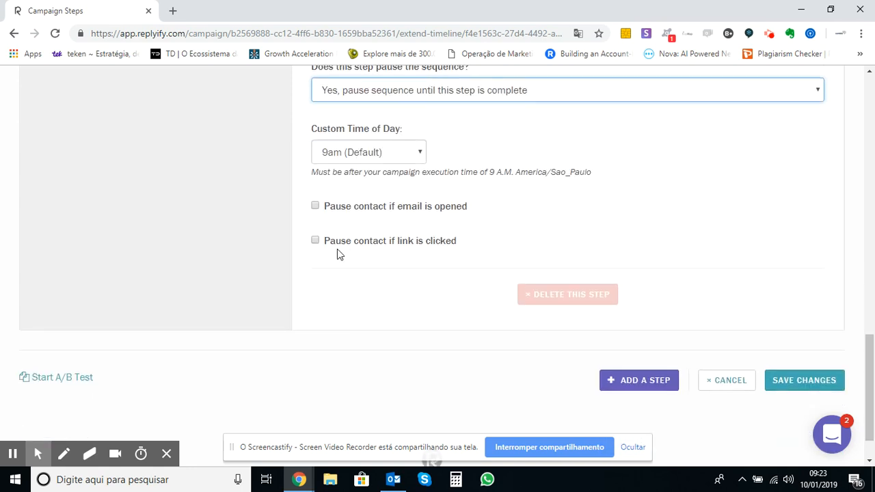
pyautogui.click(316, 243)
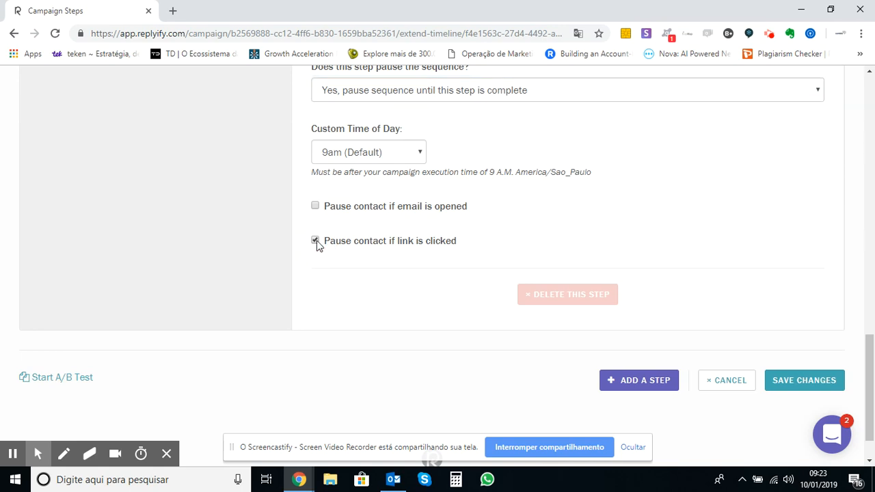
pyautogui.click(316, 242)
# Review the email form once more and try to save the changes to Timeline A.
pyautogui.scroll(7, 387, 258)
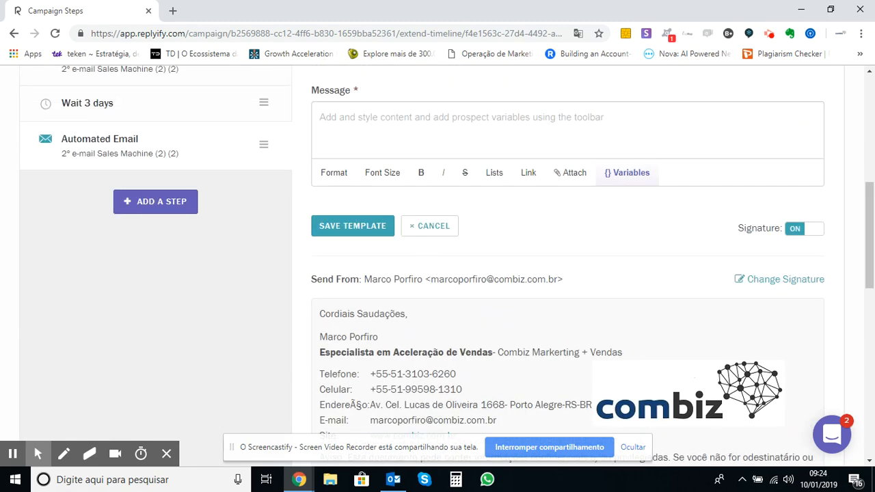
pyautogui.scroll(-7, 424, 246)
pyautogui.scroll(-1, 438, 260)
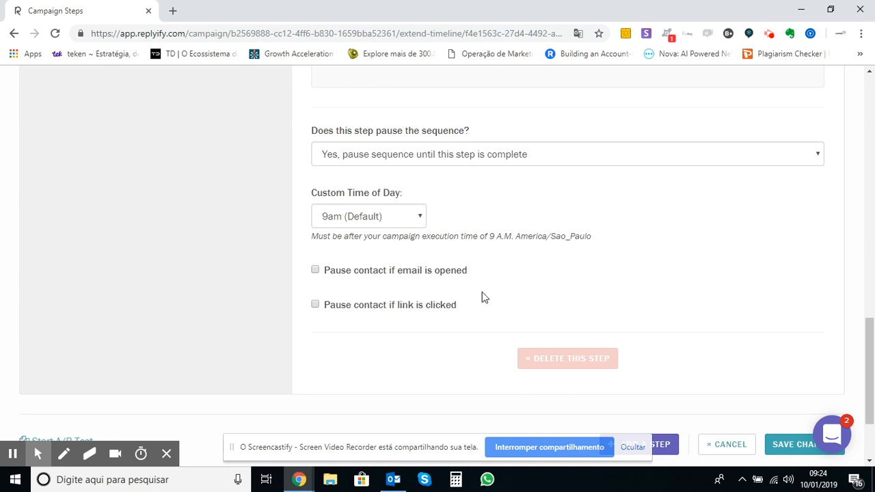
pyautogui.scroll(-2, 497, 298)
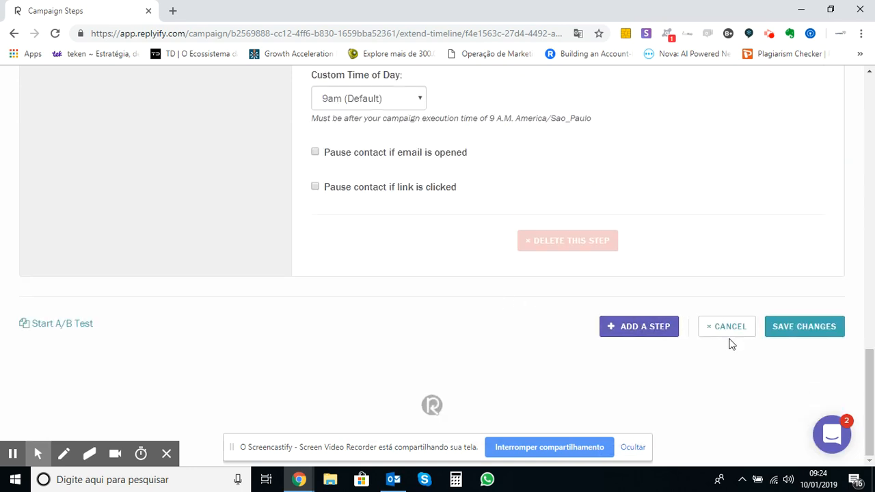
pyautogui.click(781, 335)
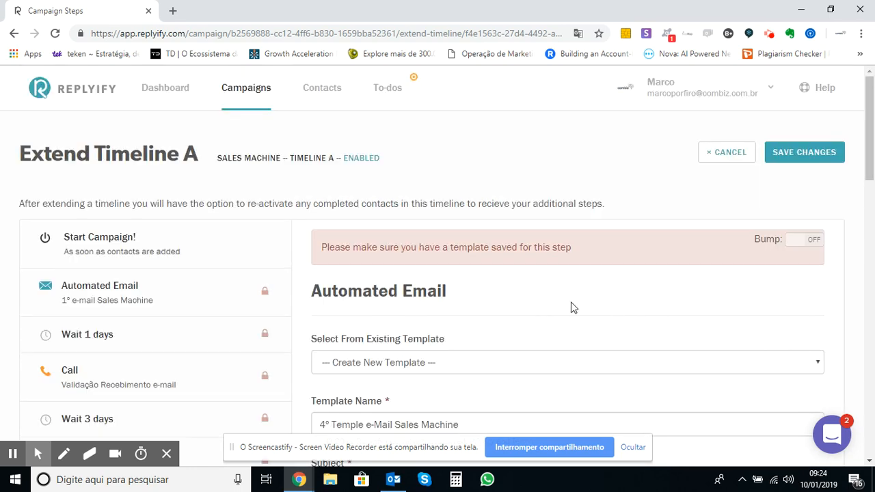
# Enter Contato as the email subject and Teste de conteúdo de e-mail as the message.
pyautogui.scroll(-1, 572, 307)
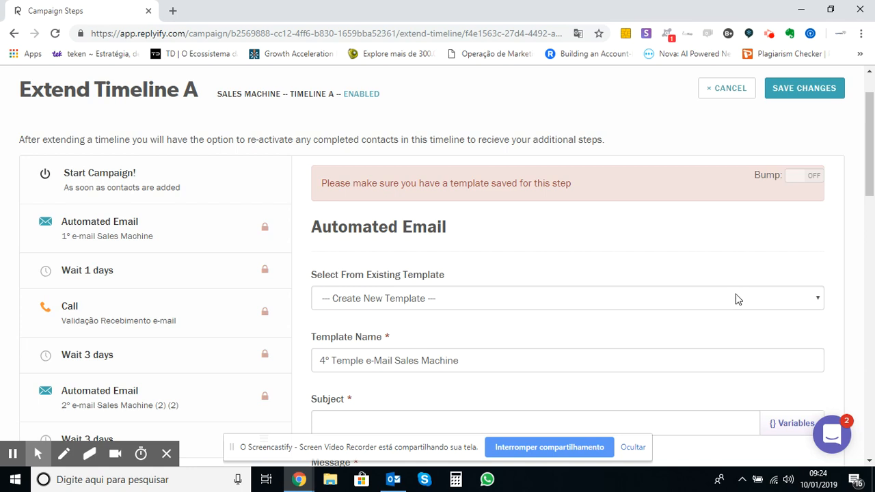
pyautogui.scroll(-1, 644, 359)
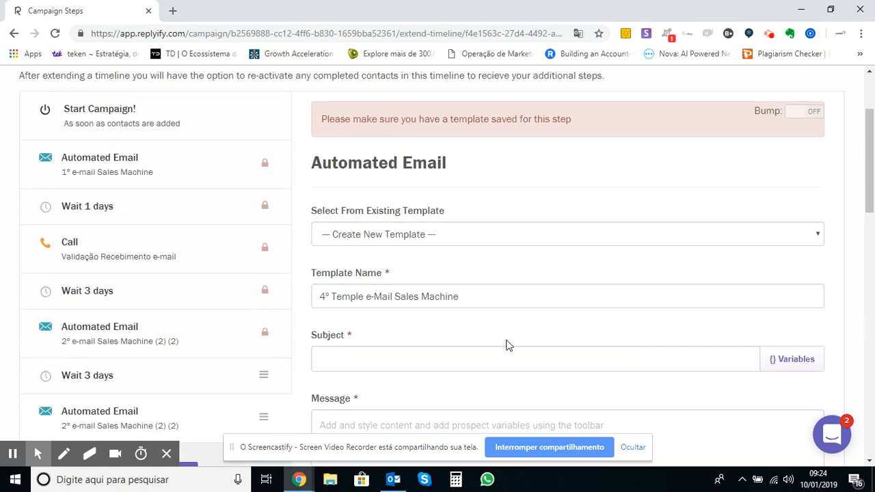
pyautogui.click(517, 354)
pyautogui.scroll(-1, 518, 355)
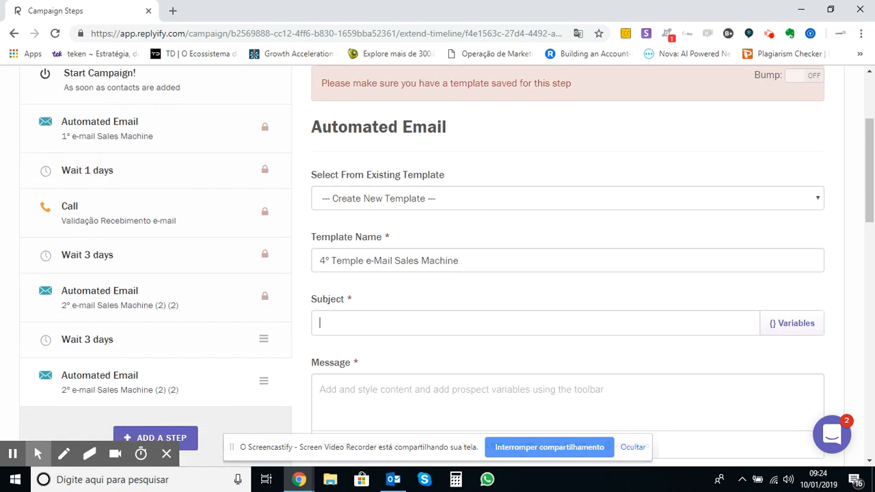
pyautogui.write('Contato')
pyautogui.scroll(-2, 485, 348)
pyautogui.click(452, 273)
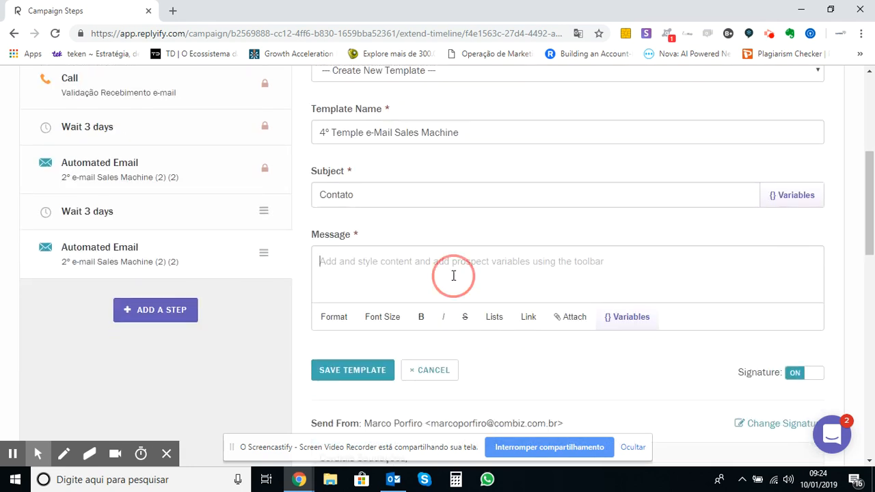
pyautogui.write('Teste de ')
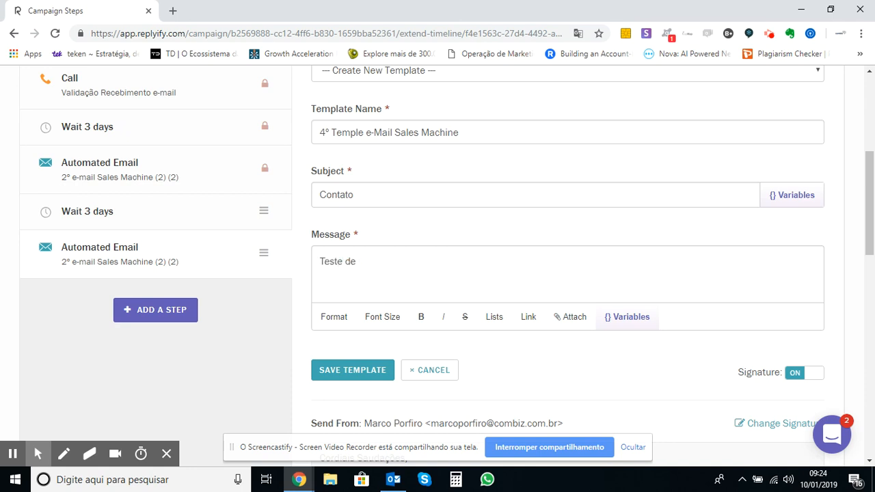
pyautogui.write('conteúdo de e-mail')
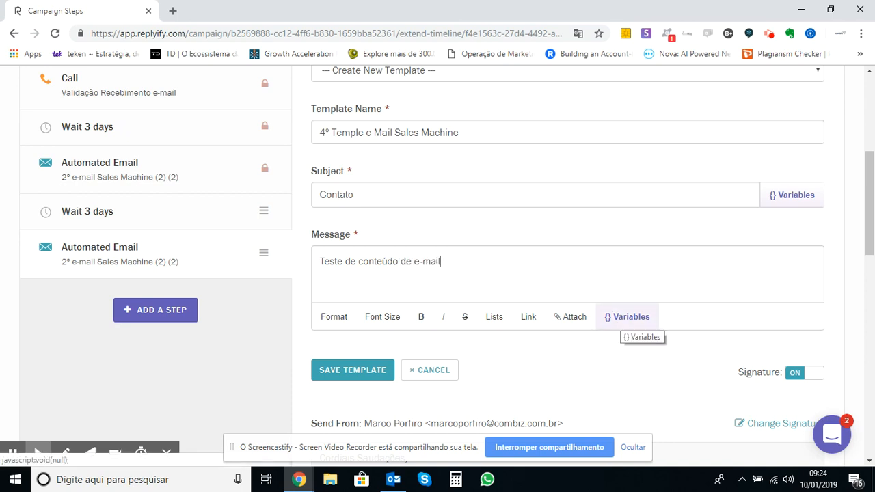
# Look through the prospect variables available for the message body and close the list without inserting any.
pyautogui.click(628, 322)
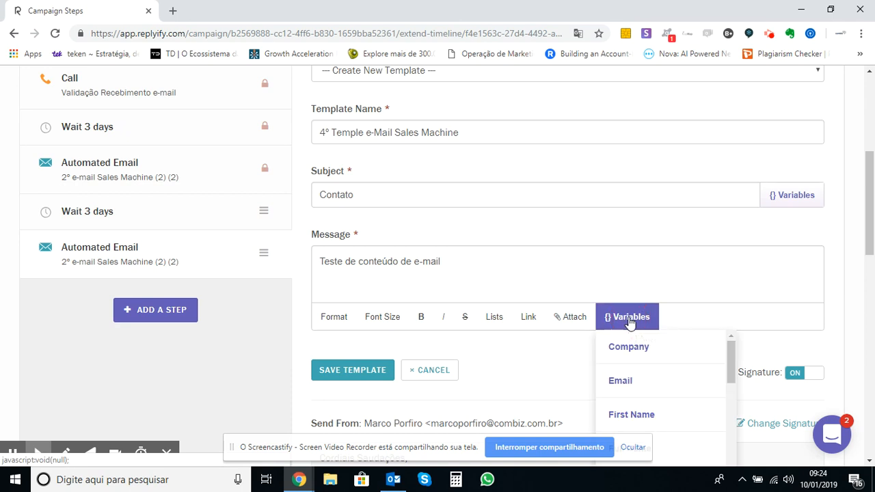
pyautogui.scroll(-2, 648, 335)
pyautogui.scroll(-1, 660, 274)
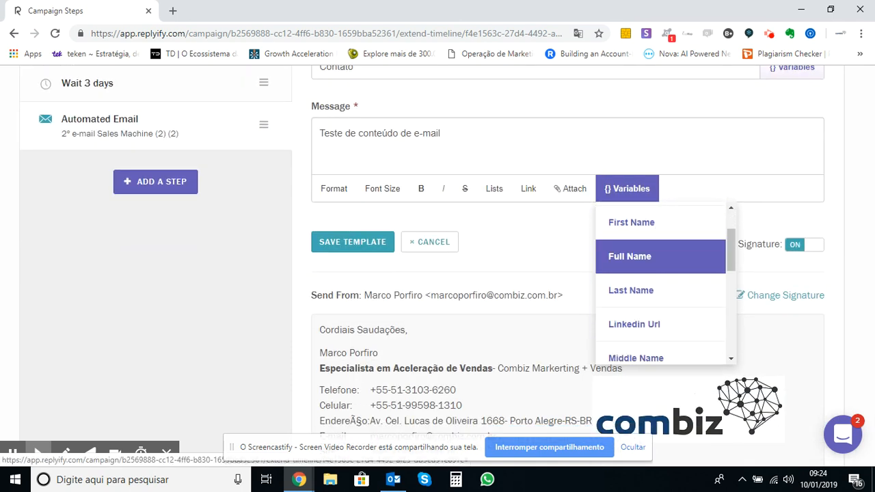
pyautogui.scroll(1, 613, 292)
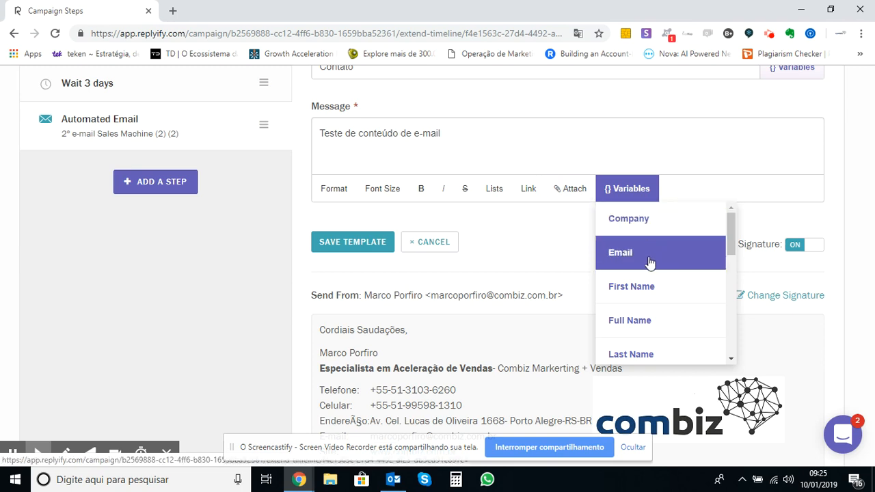
pyautogui.click(742, 160)
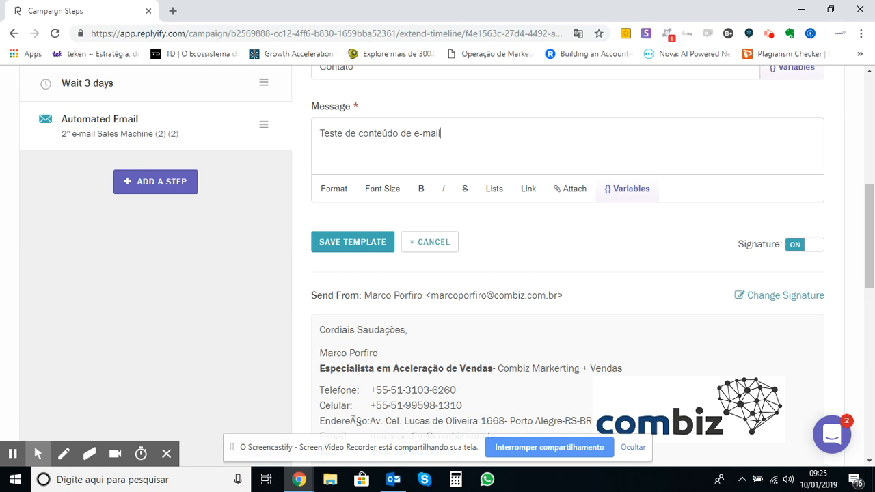
# Try to save the Timeline A changes with the subject and message filled in.
pyautogui.scroll(-6, 817, 280)
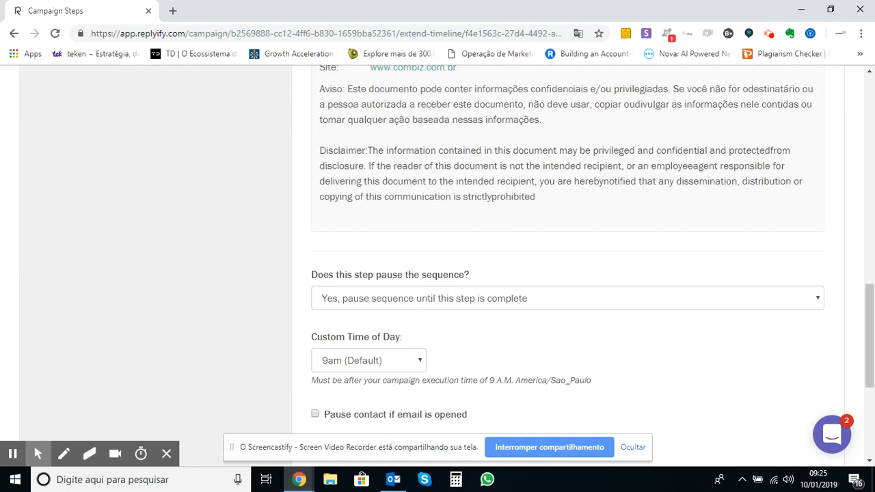
pyautogui.scroll(-4, 818, 281)
pyautogui.click(807, 332)
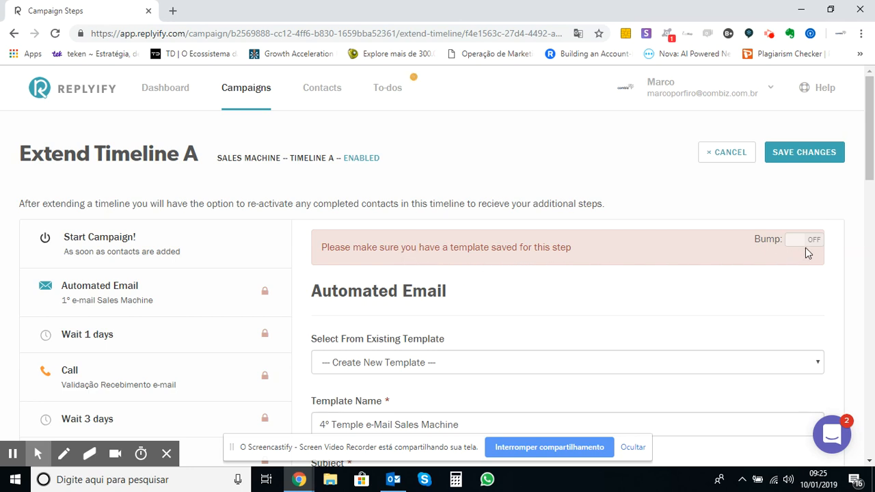
# Try the existing template 2º e-mail Sales Machine (2) (2) for the new email step, and return to creating a new template.
pyautogui.moveTo(806, 245)
pyautogui.scroll(-1, 578, 264)
pyautogui.scroll(-1, 629, 254)
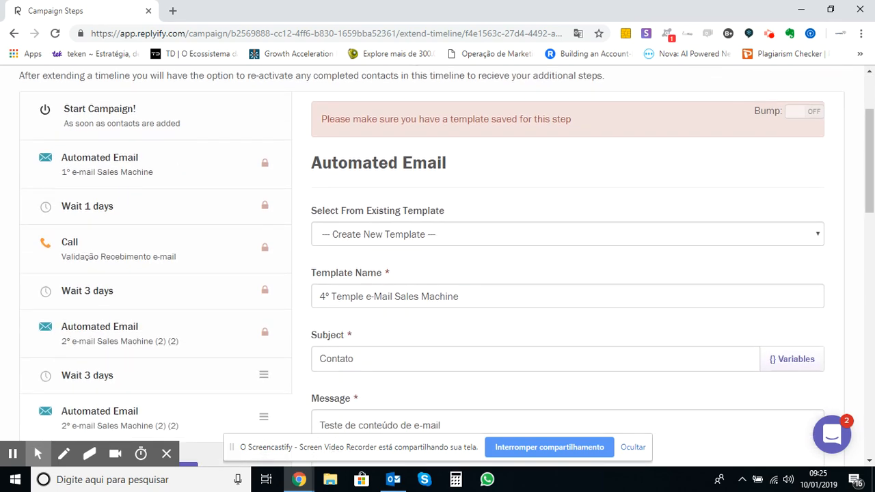
pyautogui.click(731, 241)
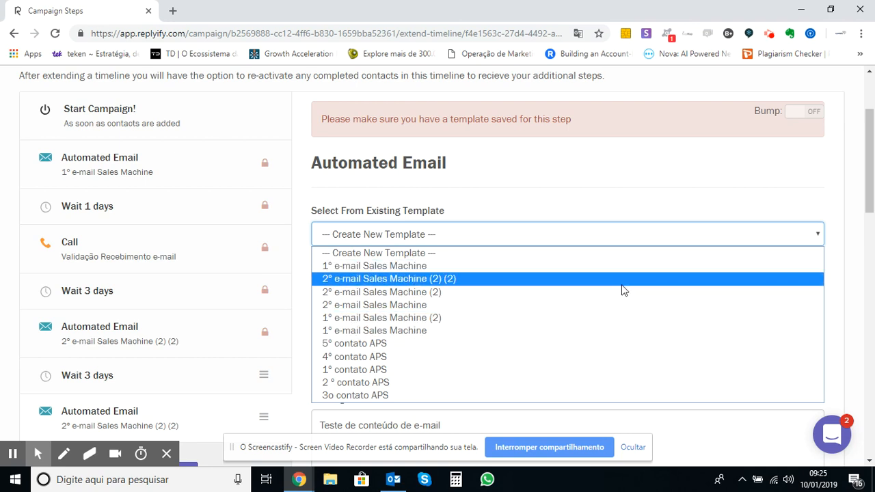
pyautogui.click(623, 279)
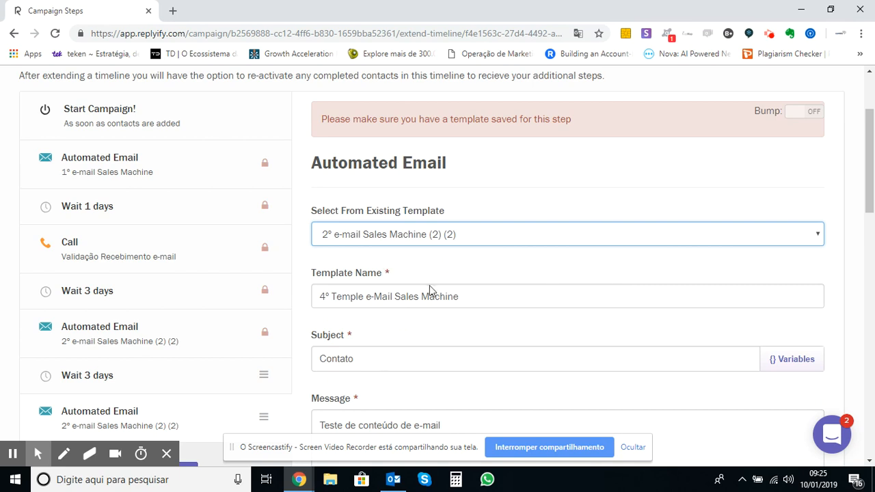
pyautogui.click(327, 203)
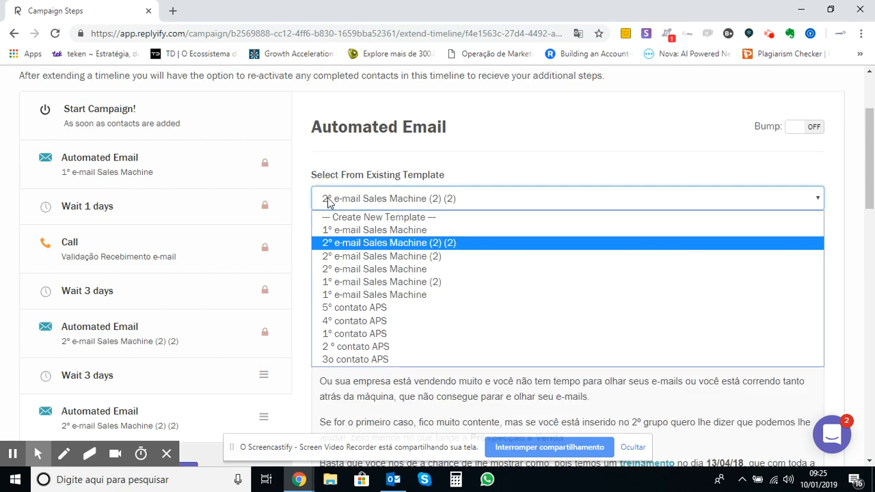
pyautogui.click(328, 201)
pyautogui.click(451, 207)
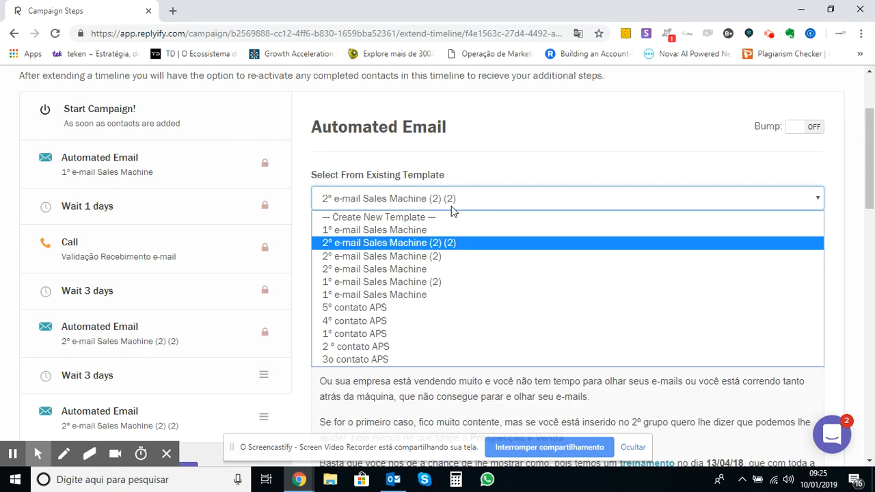
pyautogui.click(513, 220)
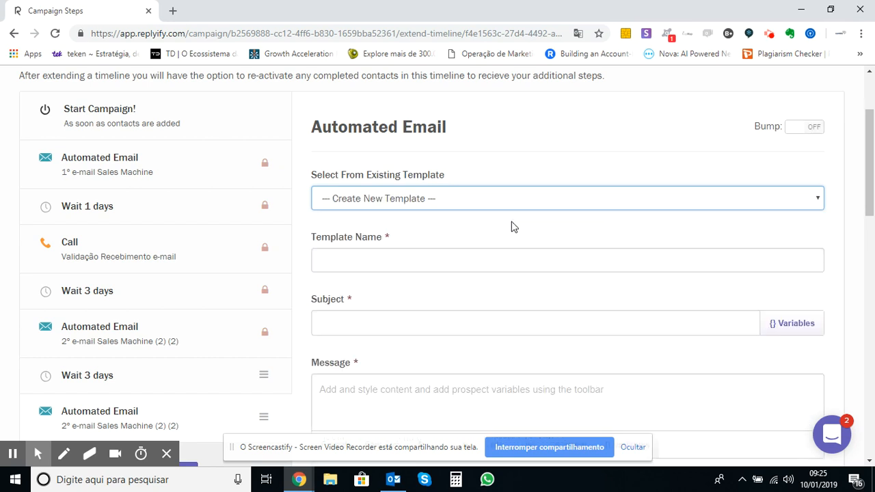
# Name the new email template 4º Template.
pyautogui.click(424, 256)
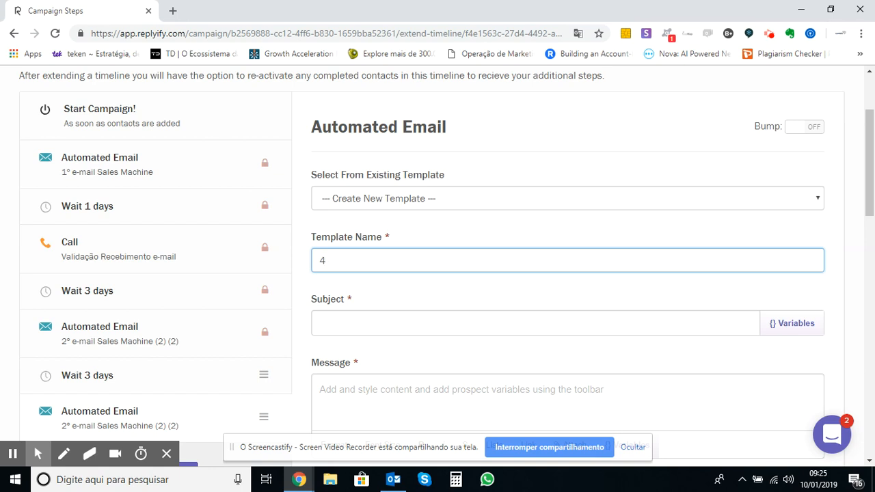
pyautogui.write('4º T')
pyautogui.scroll(2, 438, 273)
pyautogui.write('emples')
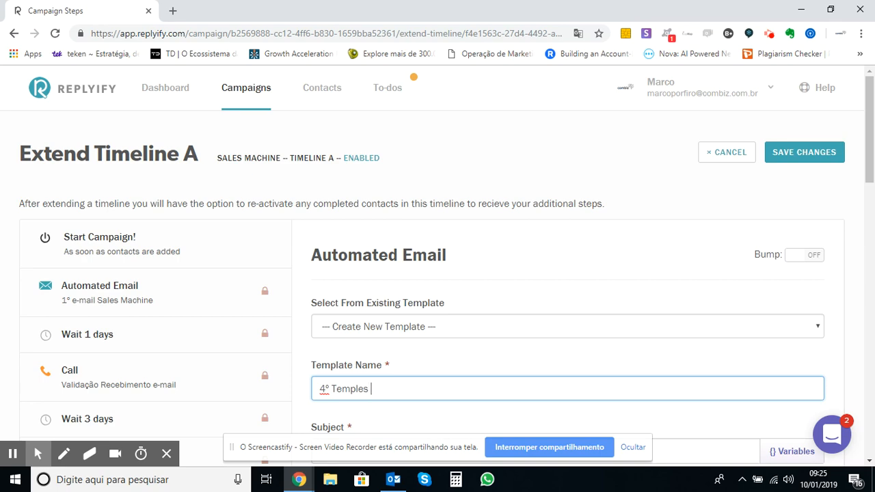
pyautogui.press('BackSpace')
pyautogui.press('BackSpace')
pyautogui.press('BackSpace')
pyautogui.write('ate')
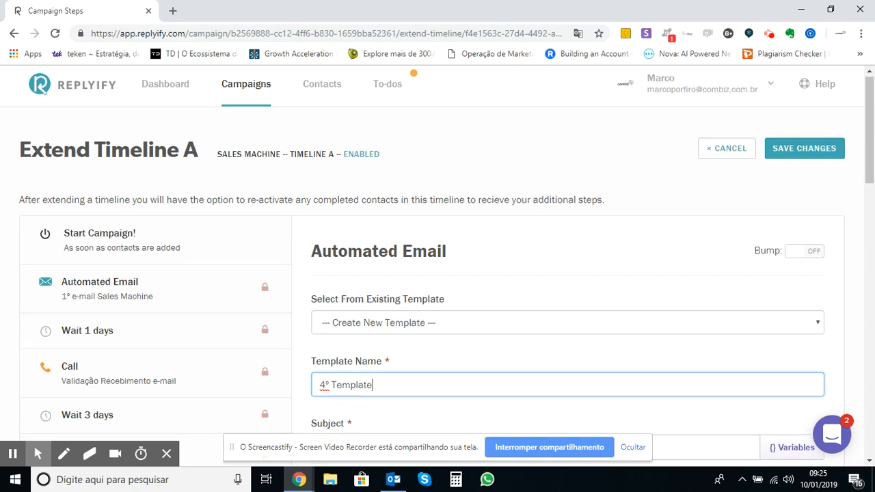
# Enter Contato as the template's subject and Teste de conteudo as its message.
pyautogui.scroll(-3, 424, 267)
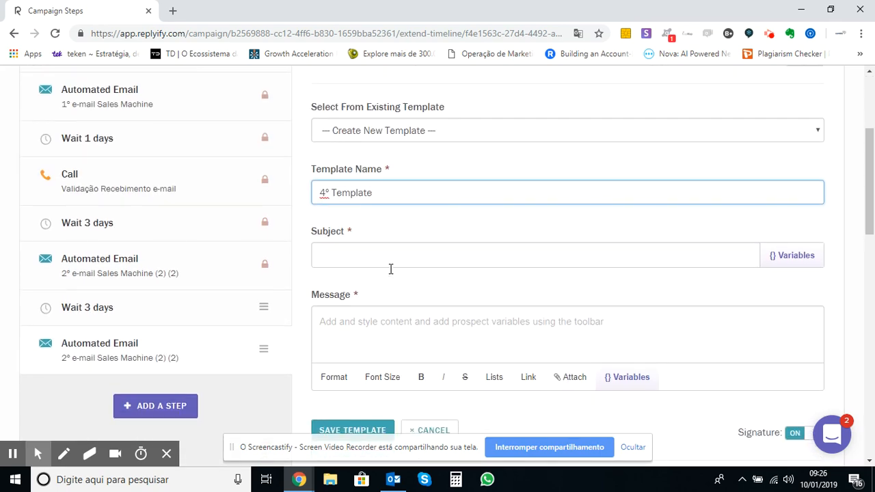
pyautogui.click(402, 260)
pyautogui.write('Contato')
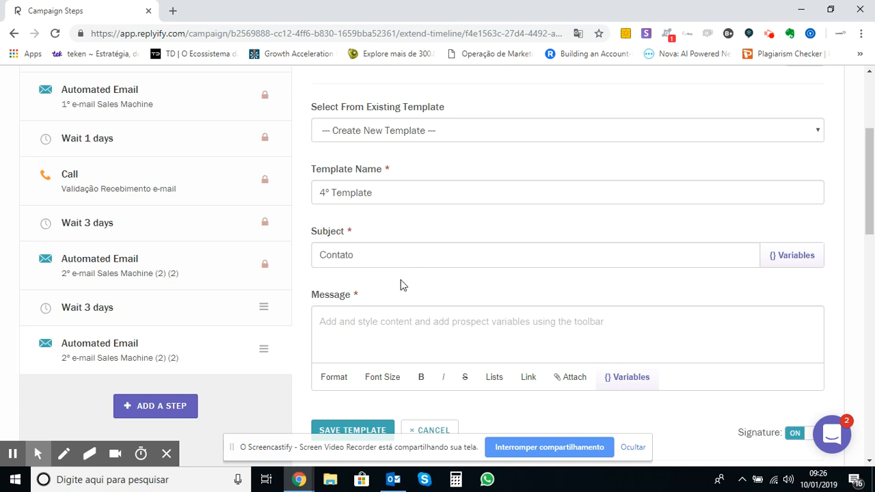
pyautogui.click(388, 318)
pyautogui.write('Teste de conteudo')
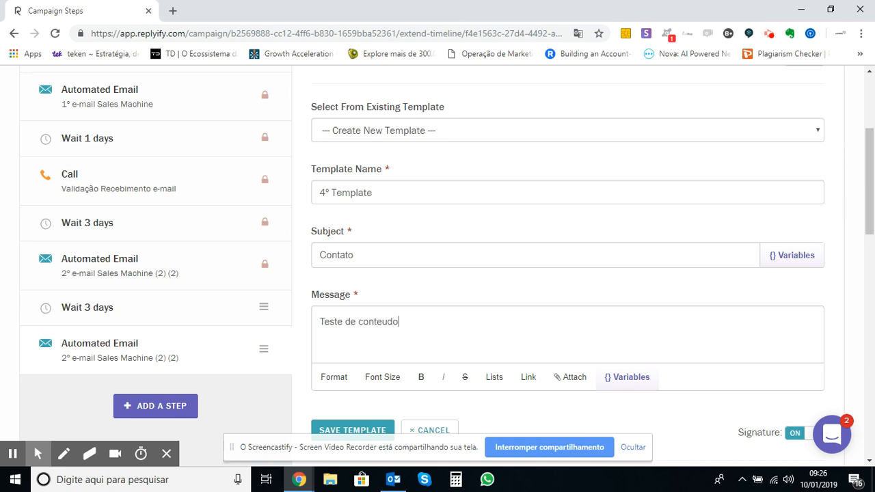
# Save the new email template for the added automated email step.
pyautogui.scroll(-5, 718, 375)
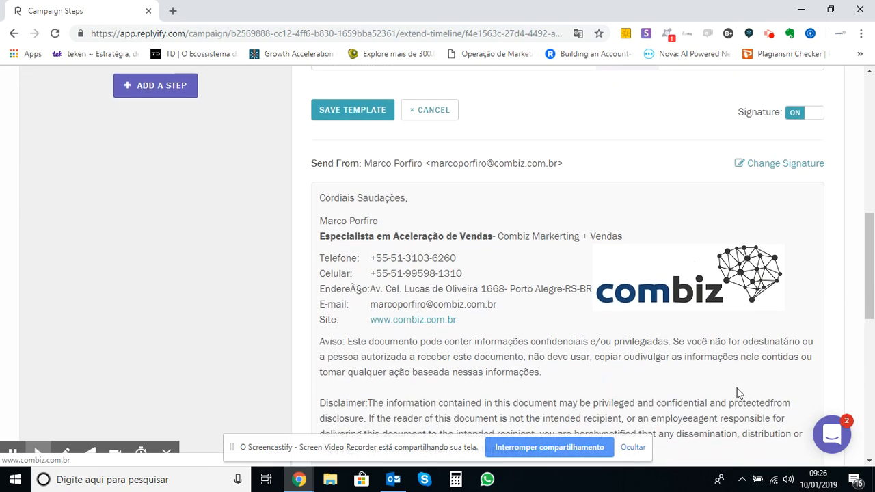
pyautogui.scroll(-7, 751, 400)
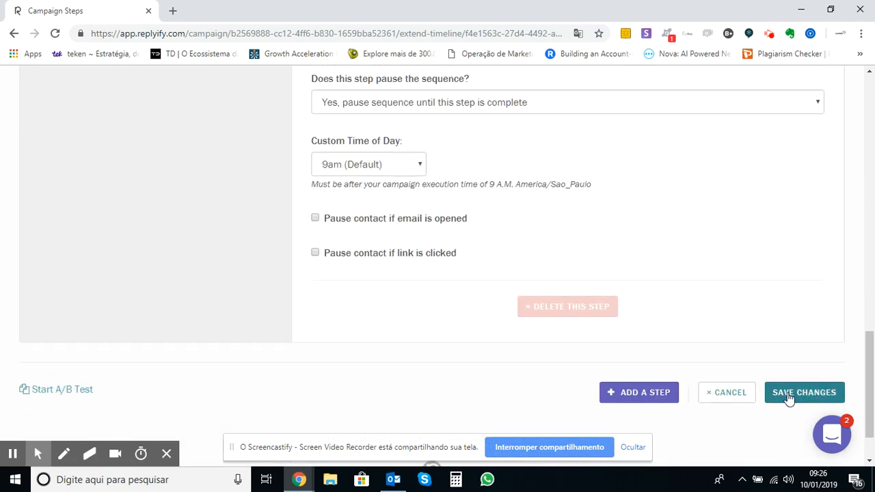
pyautogui.click(642, 394)
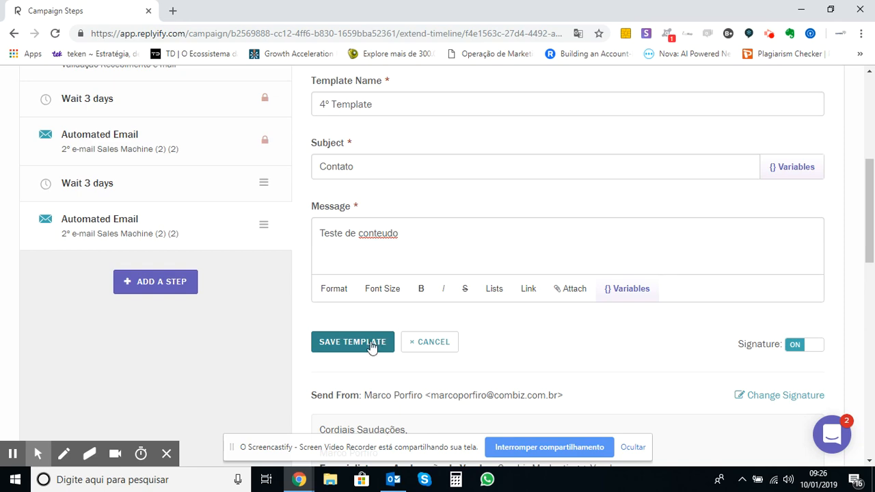
pyautogui.click(377, 342)
pyautogui.scroll(-7, 449, 339)
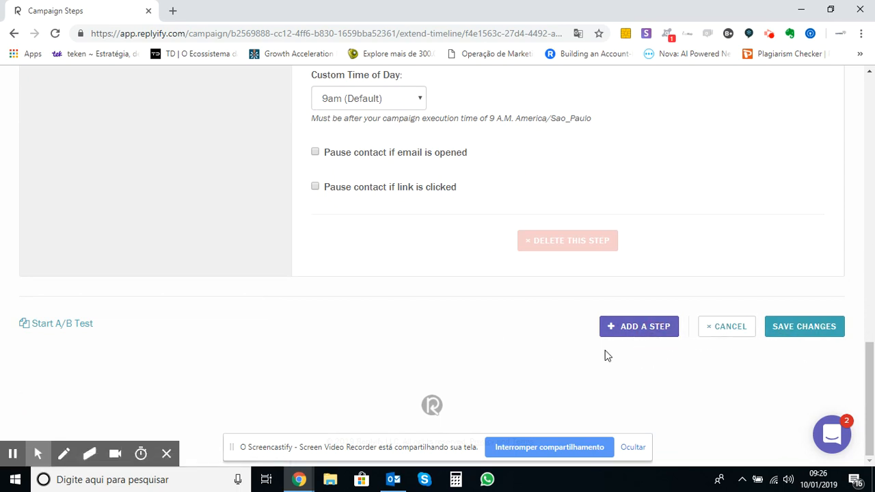
pyautogui.click(658, 335)
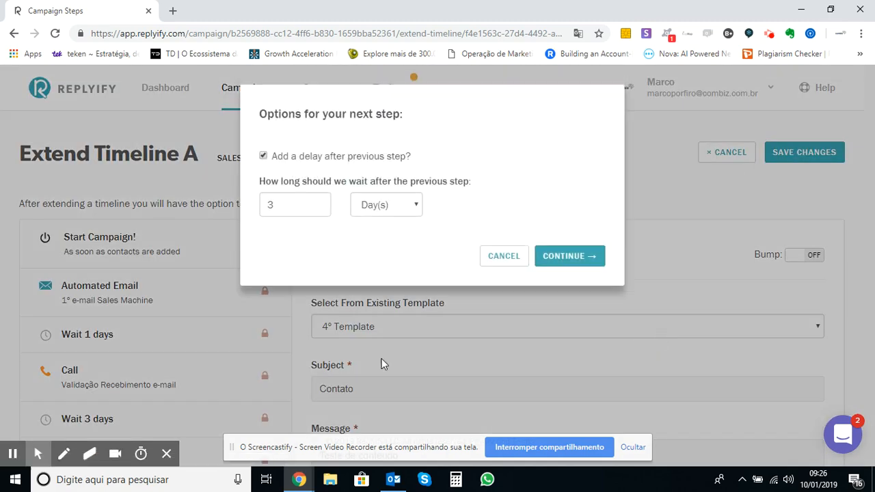
pyautogui.click(504, 255)
# Save the changes to the extended Timeline A.
pyautogui.scroll(-10, 741, 326)
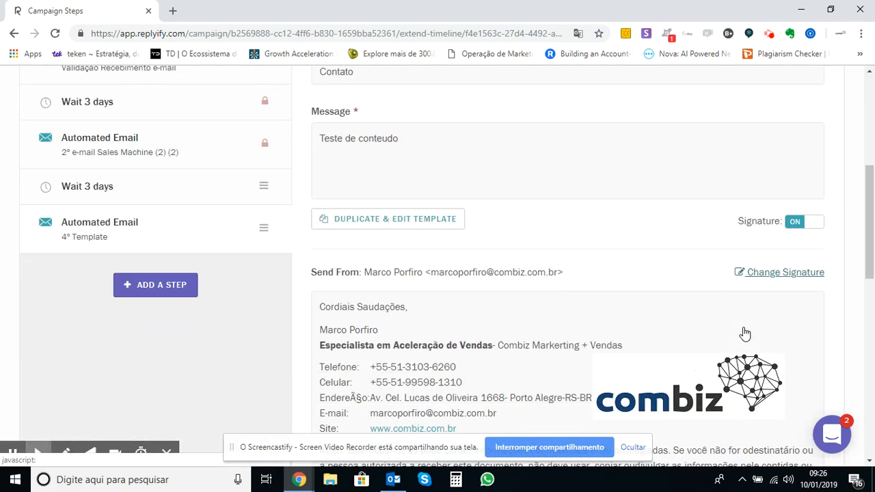
pyautogui.scroll(-5, 567, 259)
pyautogui.click(816, 366)
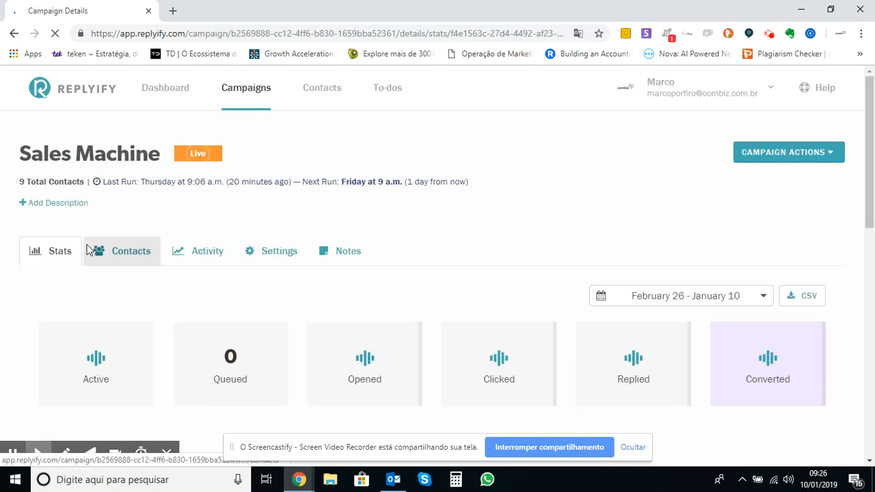
# Expand the 4º Template email at the end of Timeline A and send a test email of it.
pyautogui.scroll(-3, 88, 251)
pyautogui.scroll(-1, 89, 250)
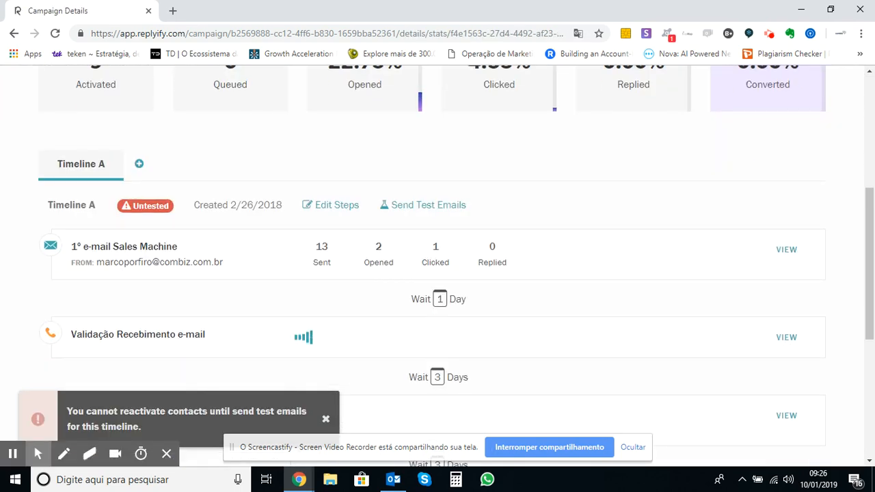
pyautogui.scroll(-4, 99, 233)
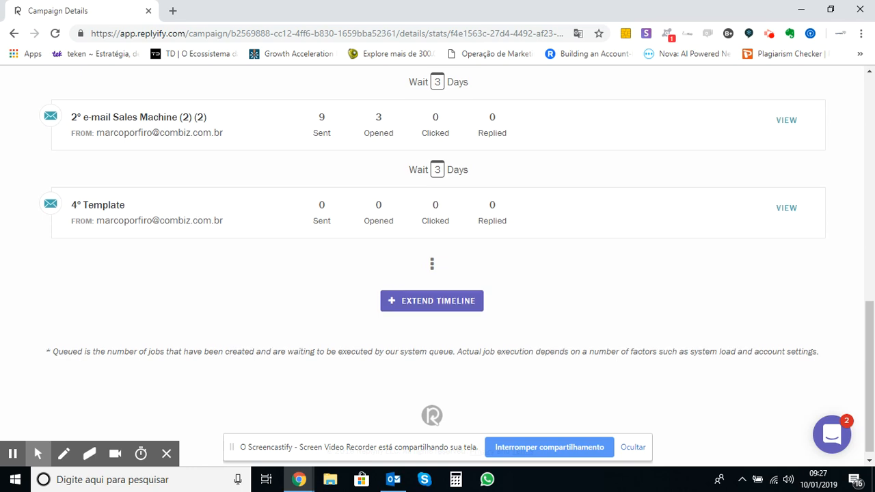
pyautogui.scroll(4, 438, 260)
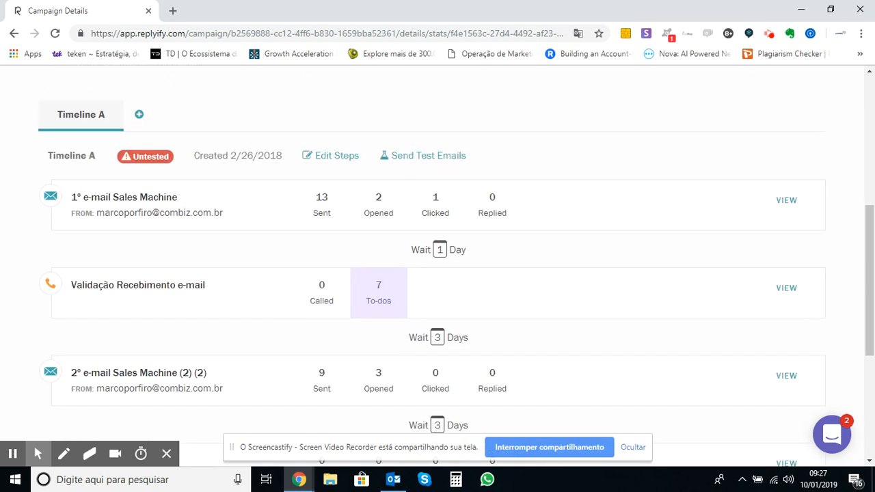
pyautogui.scroll(2, 221, 279)
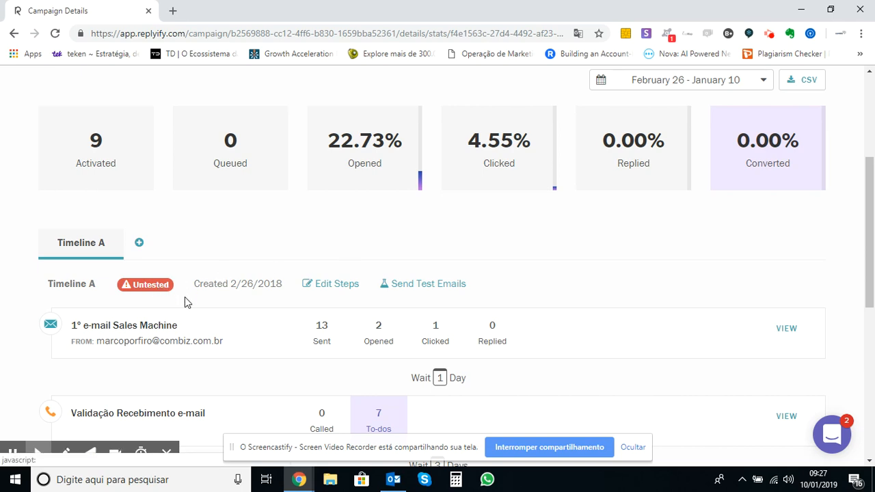
pyautogui.scroll(-6, 209, 318)
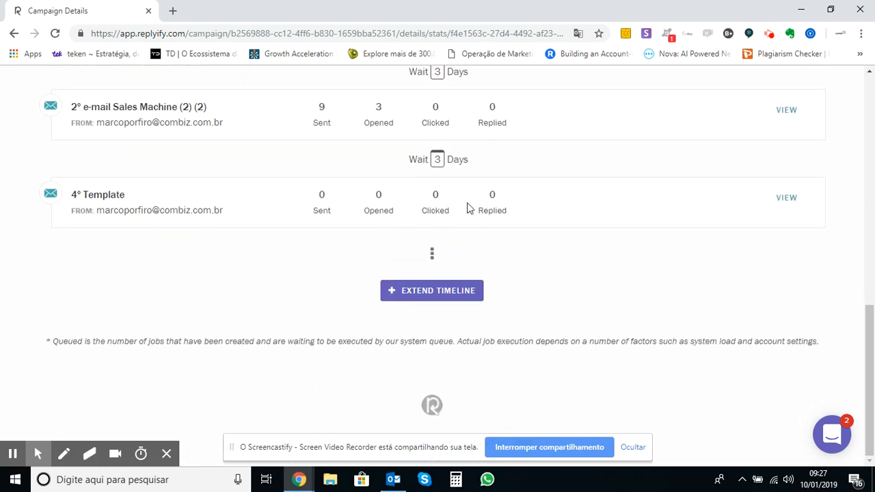
pyautogui.click(786, 198)
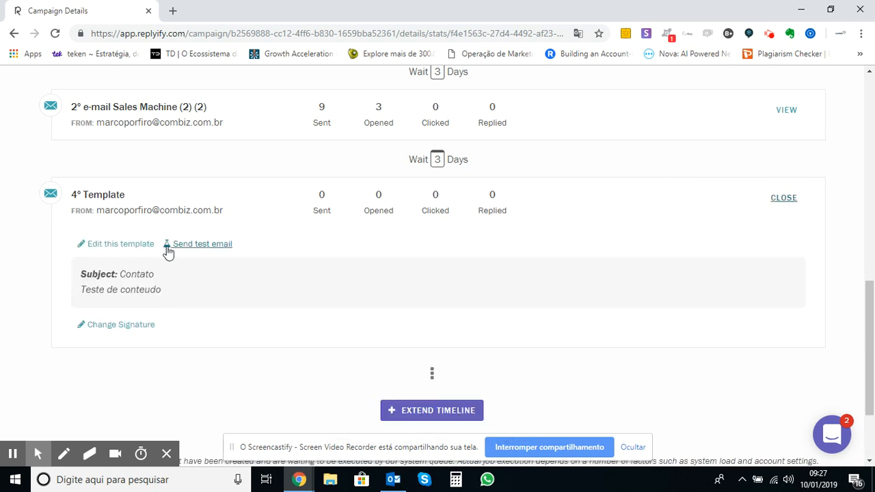
pyautogui.click(188, 244)
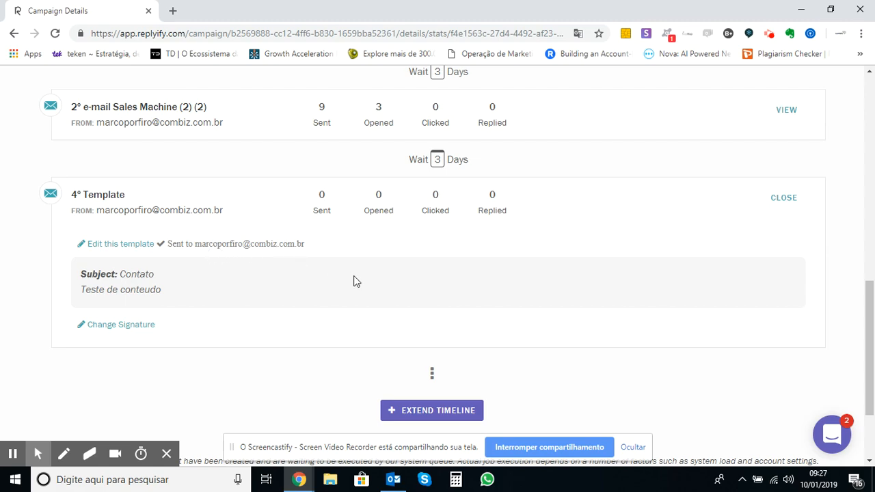
# Review the Sales Machine campaign's overall statistics and the steps of Timeline A.
pyautogui.scroll(6, 355, 281)
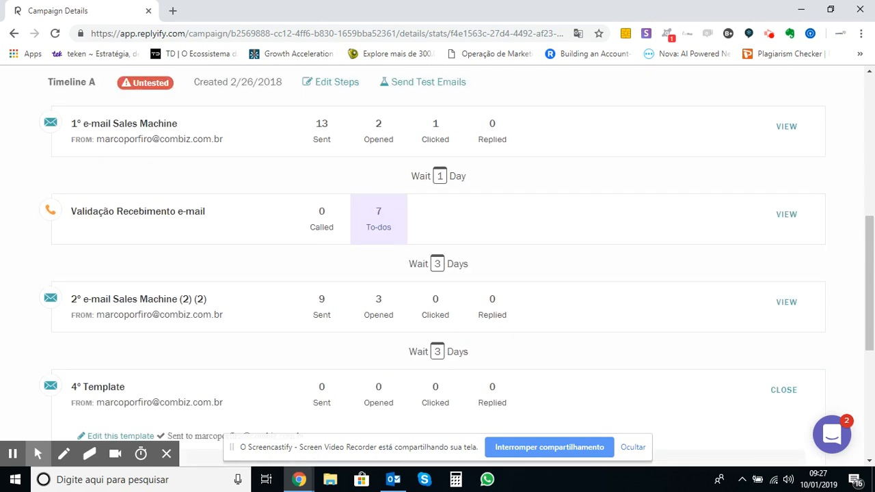
pyautogui.scroll(3, 438, 273)
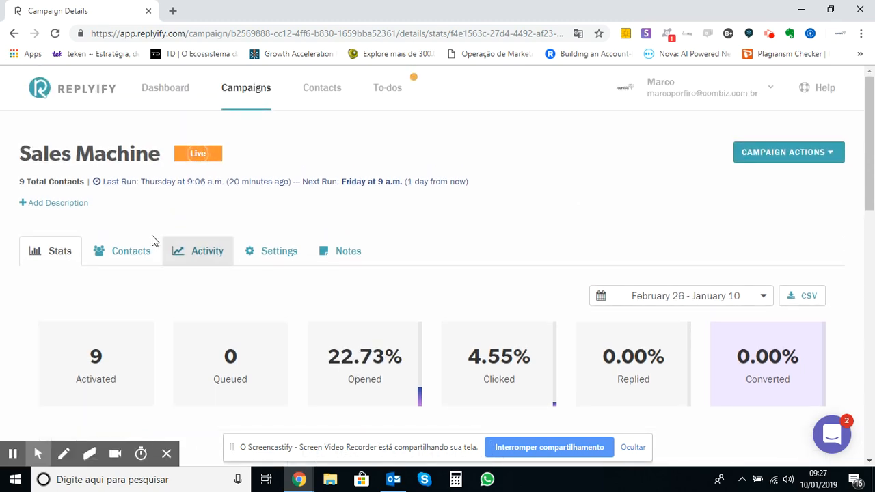
pyautogui.scroll(-1, 118, 305)
pyautogui.scroll(-14, 118, 305)
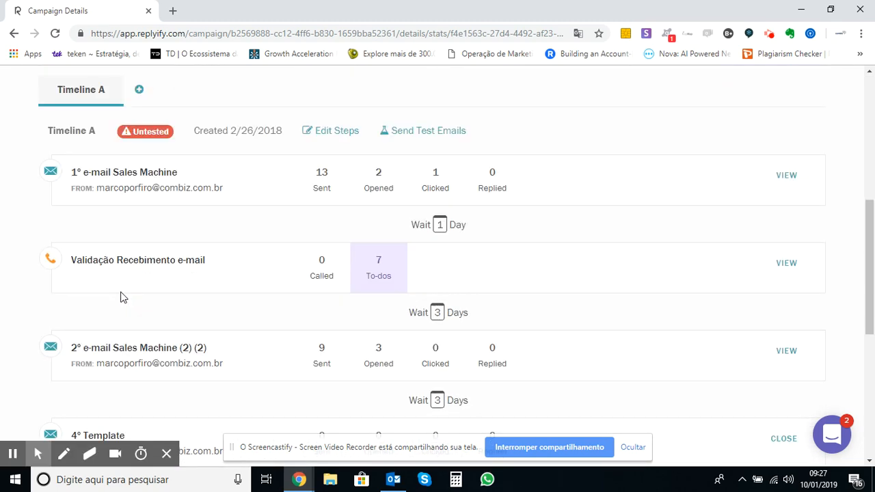
pyautogui.scroll(14, 121, 295)
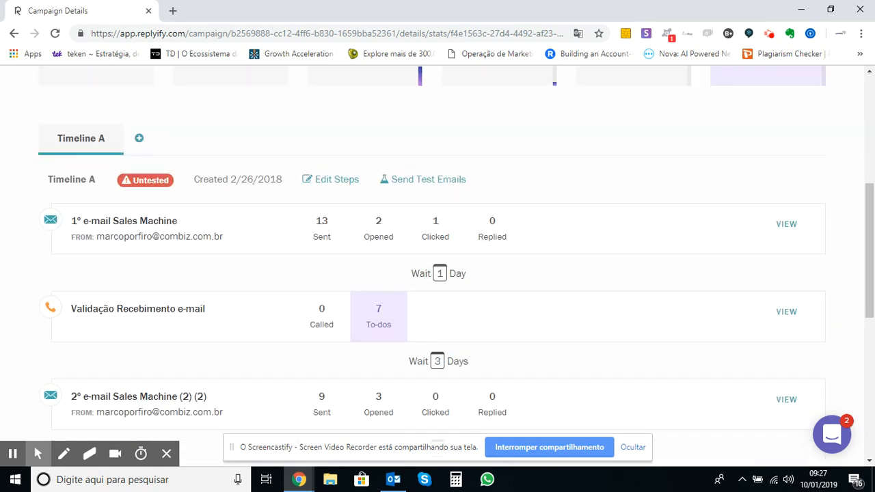
pyautogui.scroll(1, 121, 296)
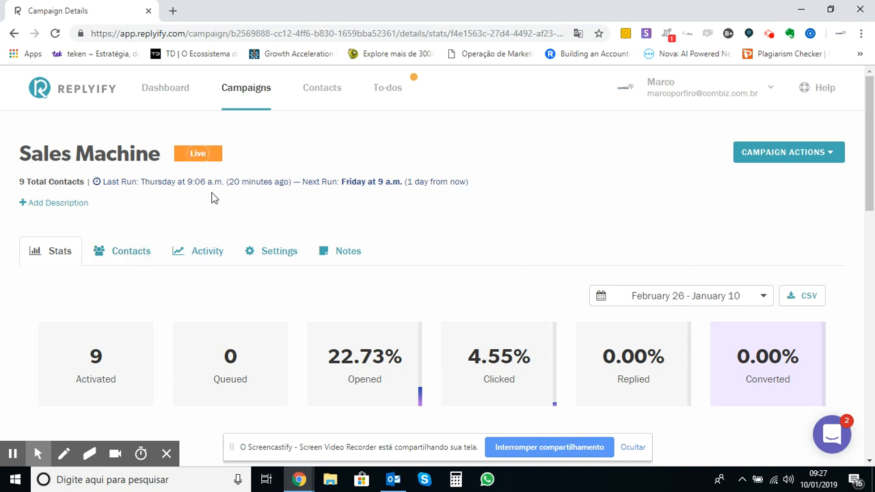
# Open the list of all contacts and check which ones are assigned to a campaign.
pyautogui.click(326, 91)
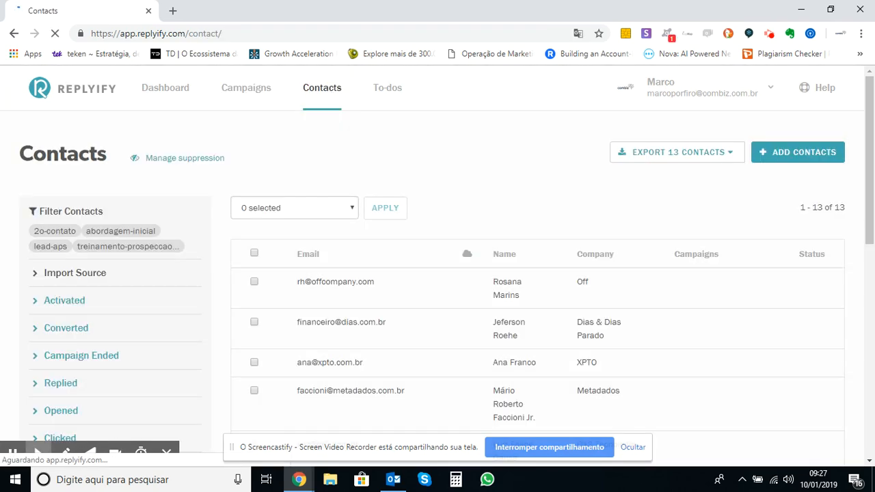
pyautogui.scroll(-2, 443, 248)
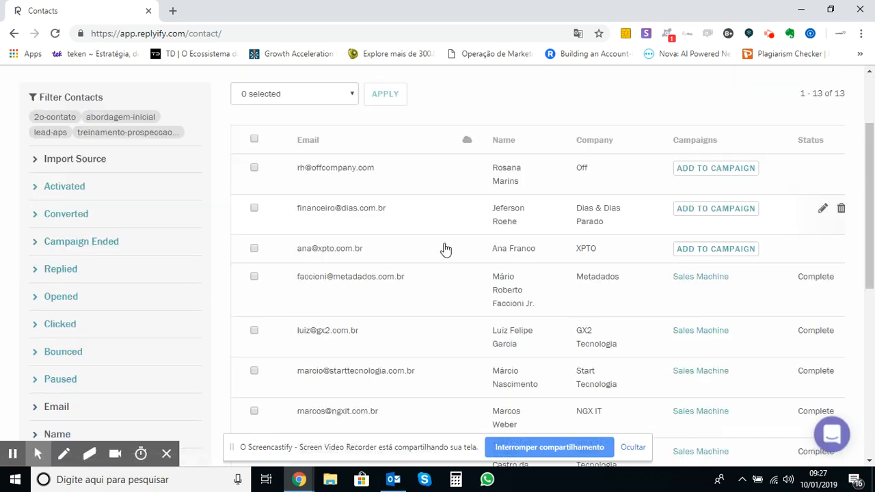
pyautogui.scroll(2, 441, 248)
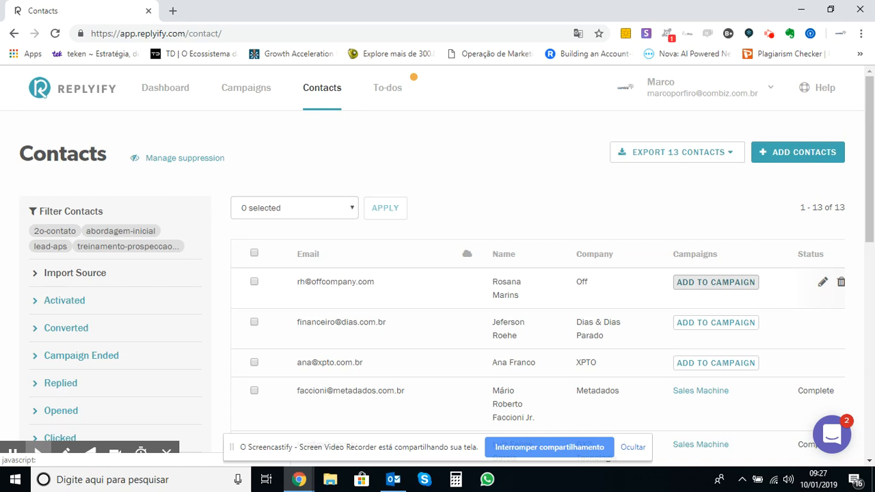
pyautogui.click(715, 281)
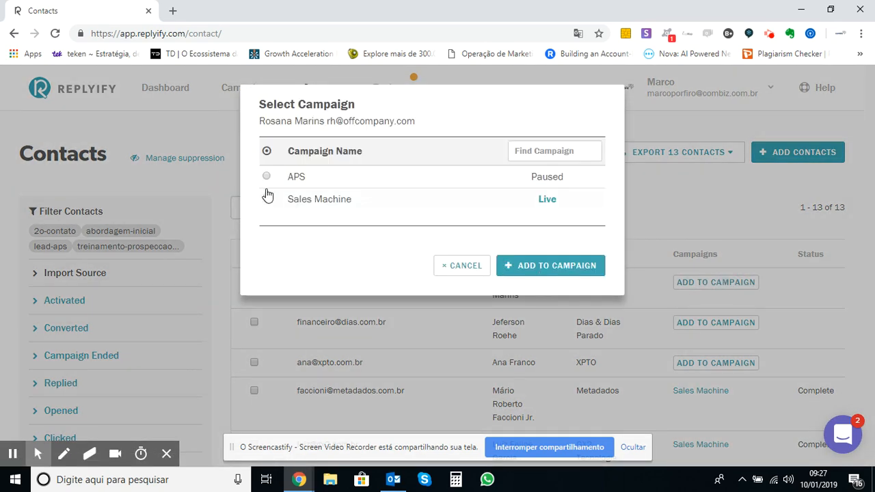
pyautogui.click(266, 199)
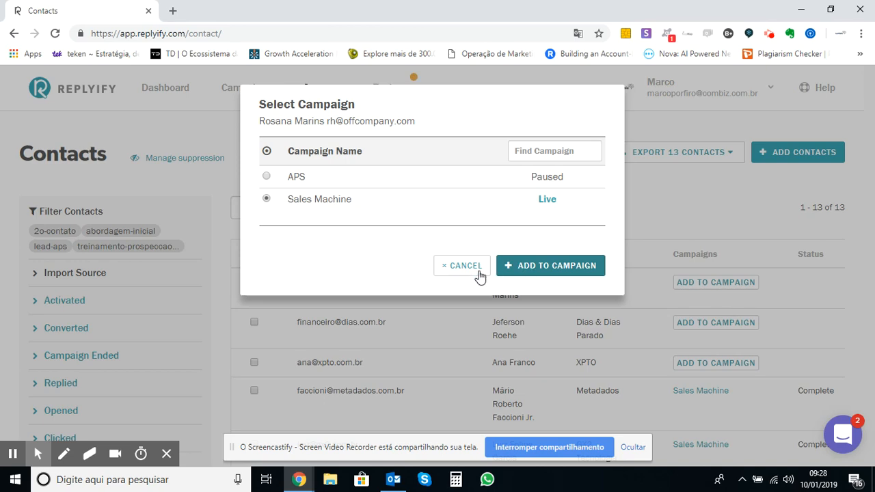
pyautogui.click(464, 266)
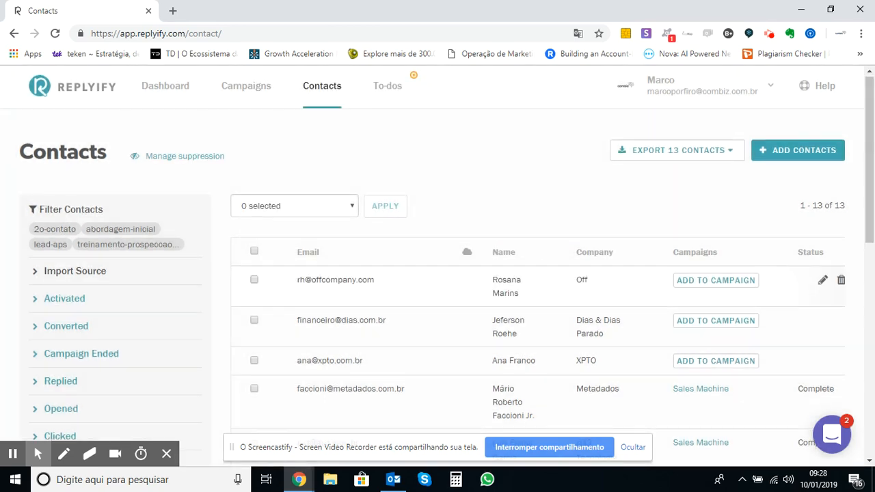
pyautogui.scroll(-1, 674, 279)
pyautogui.scroll(1, 674, 278)
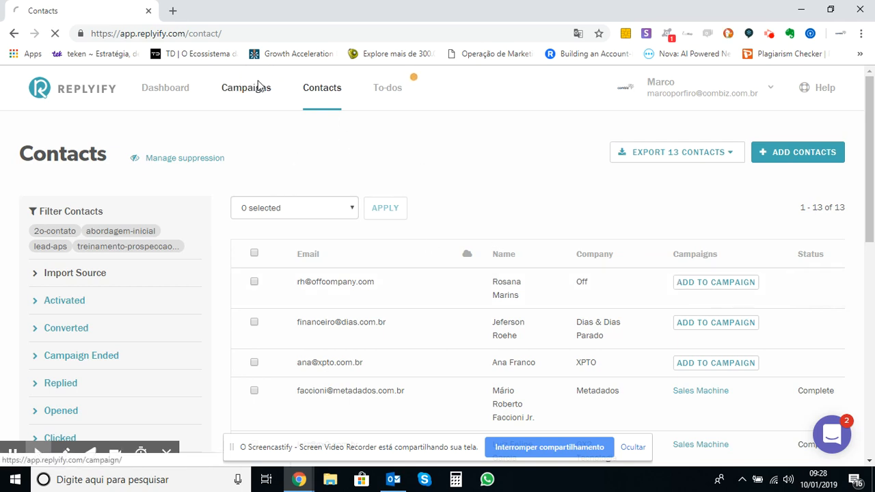
# Open the Sales Machine campaign from the campaign list and examine the statistics of each Timeline A step.
pyautogui.click(259, 87)
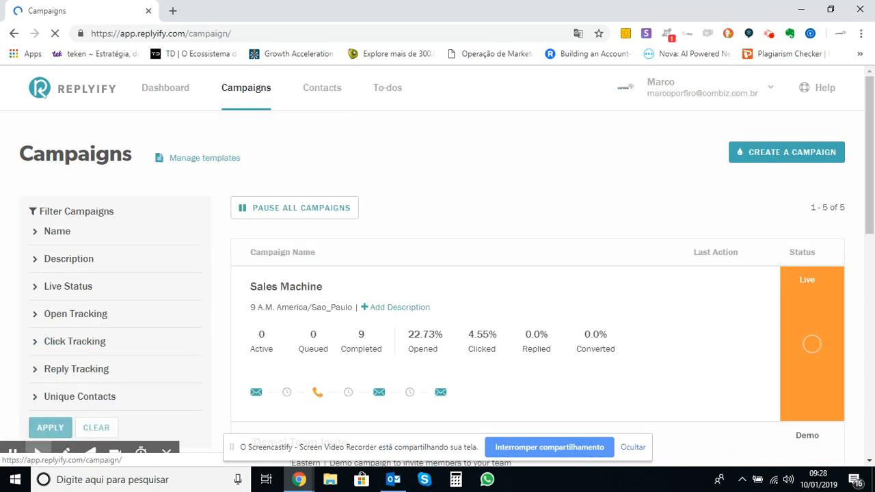
pyautogui.click(319, 290)
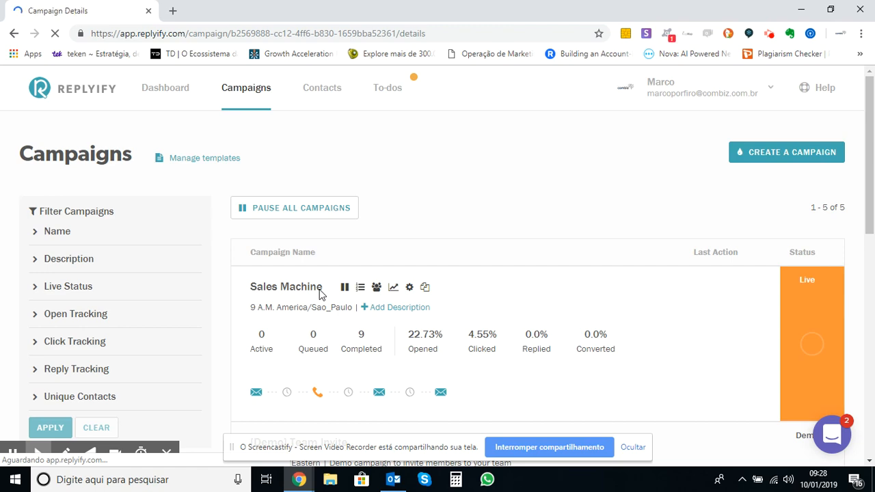
pyautogui.scroll(-3, 320, 292)
pyautogui.scroll(-6, 319, 282)
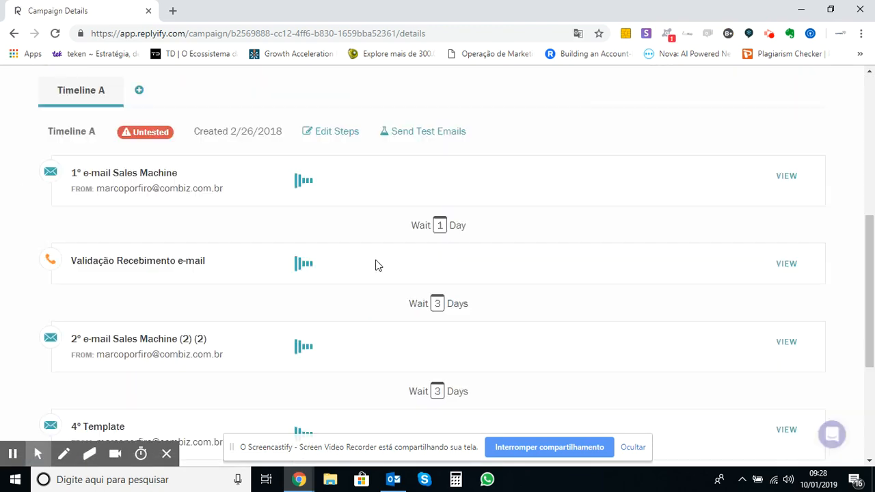
pyautogui.scroll(3, 344, 280)
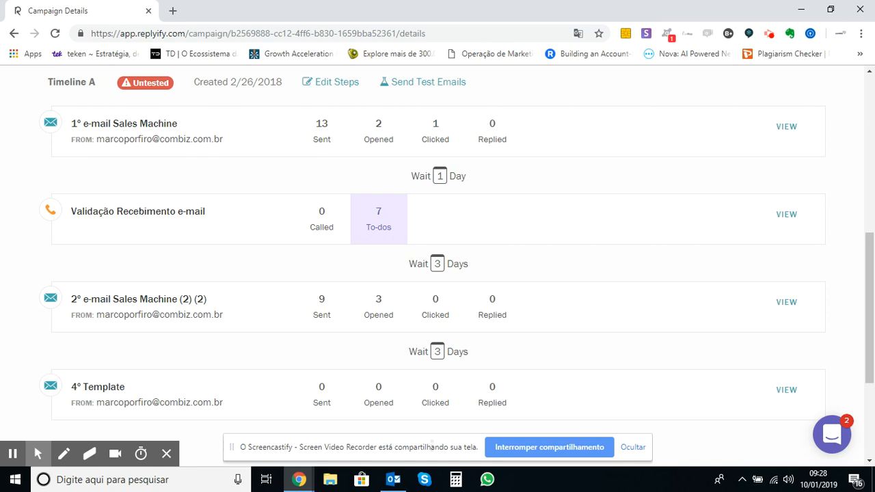
pyautogui.scroll(-3, 344, 280)
pyautogui.scroll(5, 343, 280)
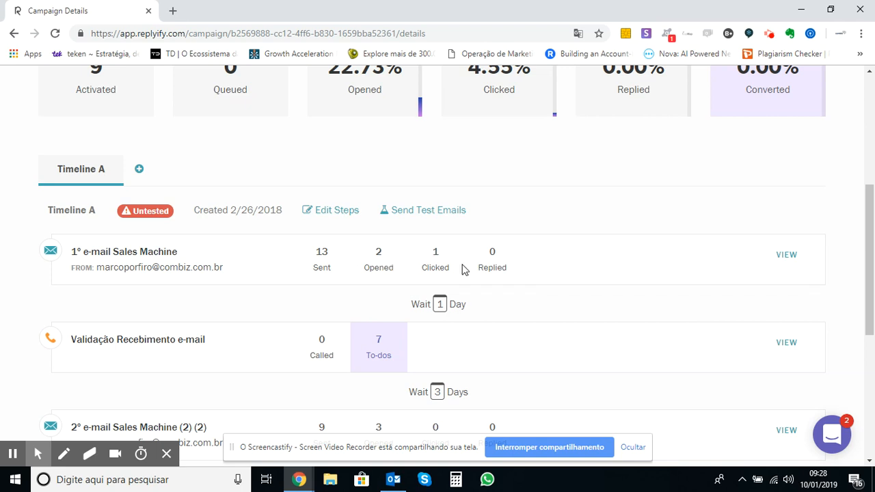
pyautogui.scroll(-4, 513, 282)
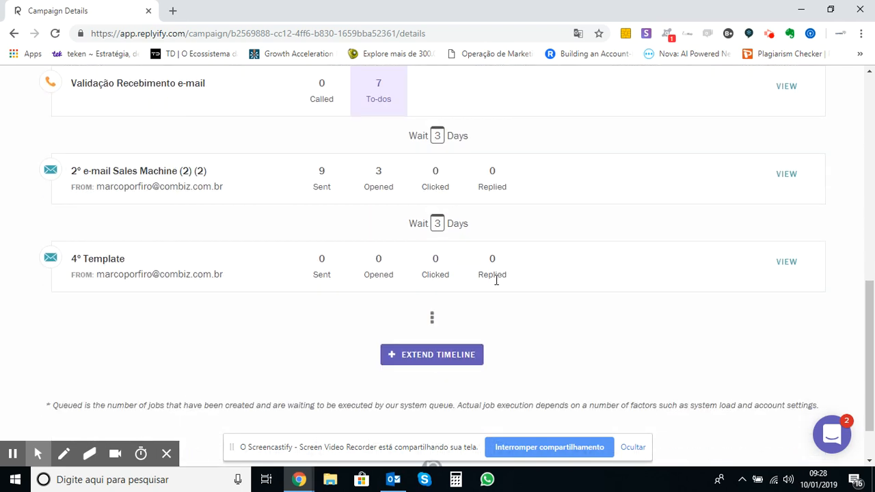
pyautogui.scroll(6, 465, 283)
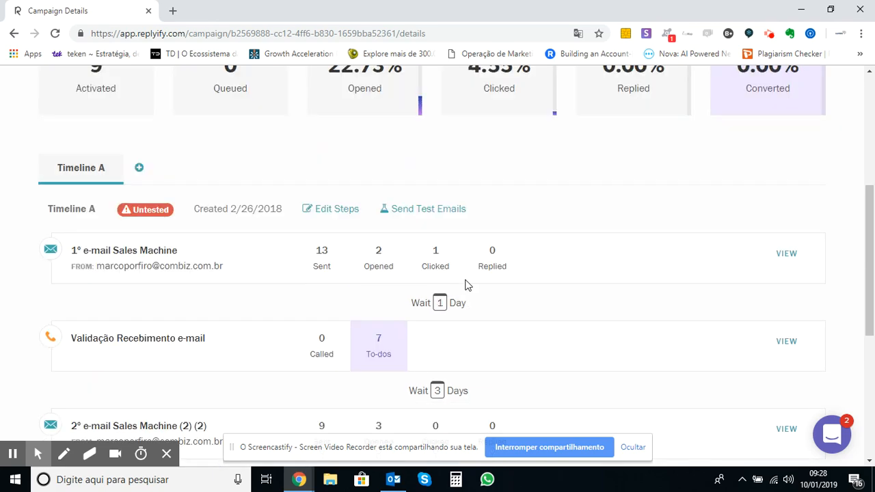
pyautogui.scroll(3, 212, 334)
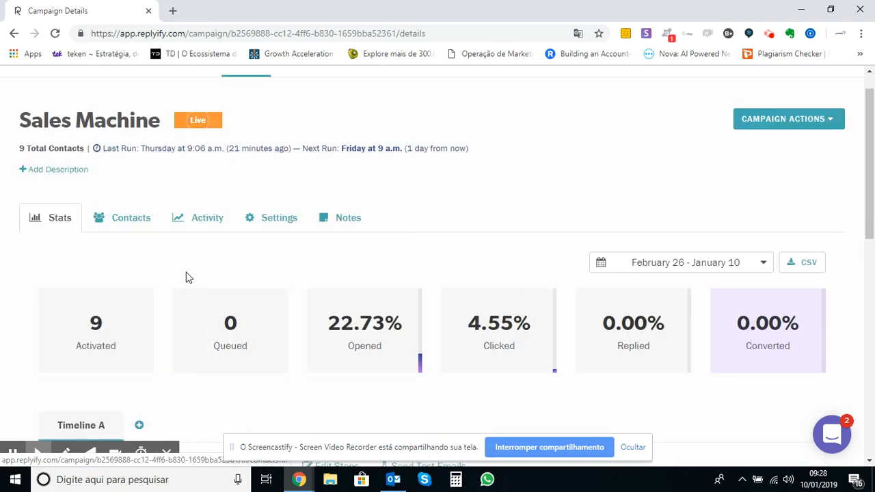
# Look through the Sales Machine campaign's contacts, checking their email engagement, last step and status.
pyautogui.click(140, 222)
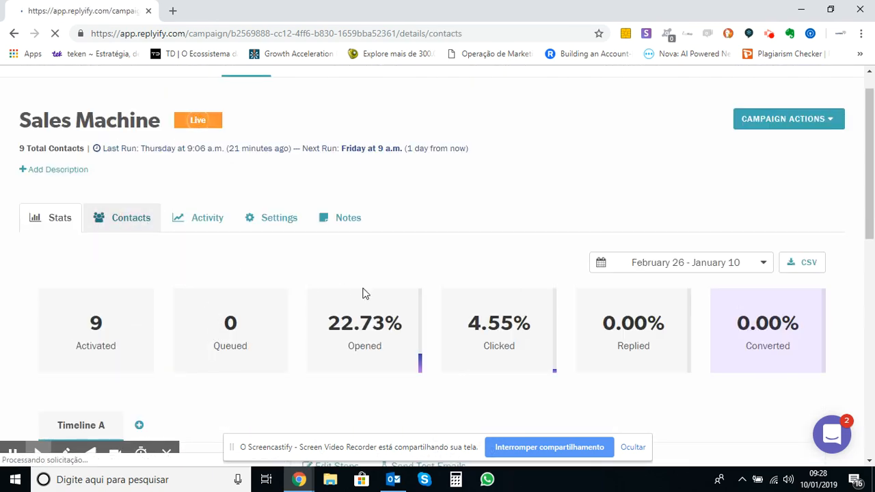
pyautogui.scroll(-3, 376, 302)
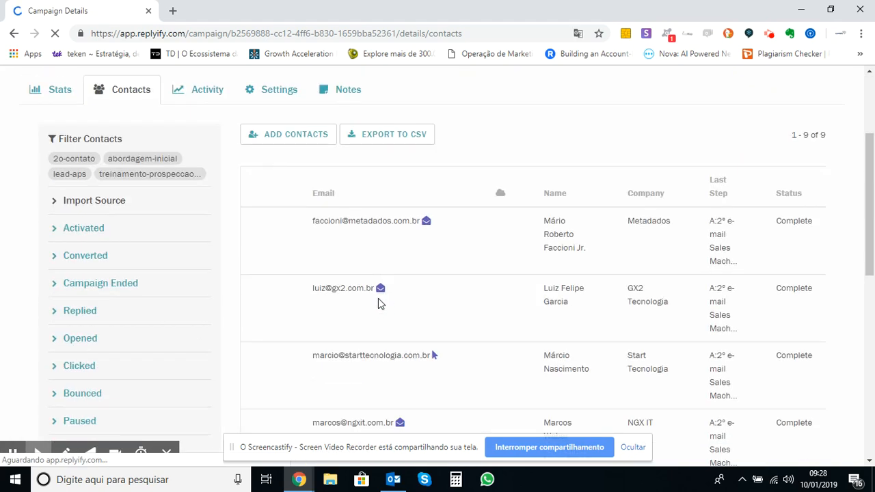
pyautogui.scroll(-1, 386, 305)
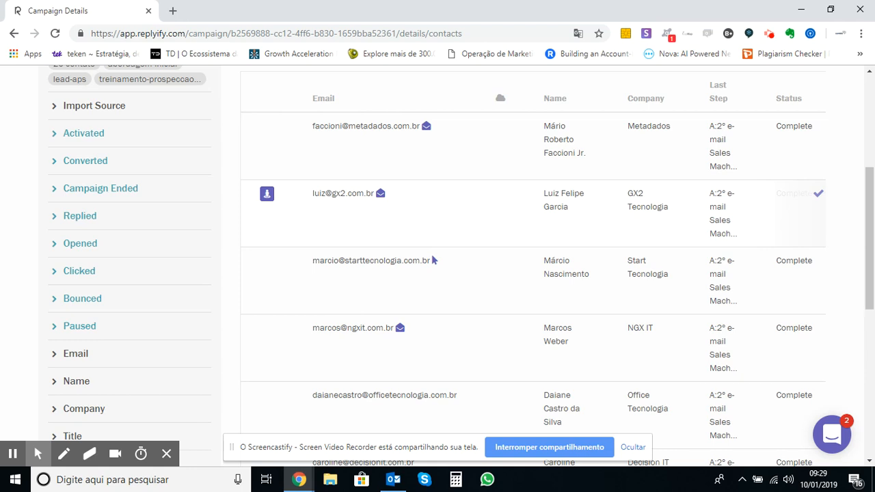
pyautogui.scroll(2, 432, 259)
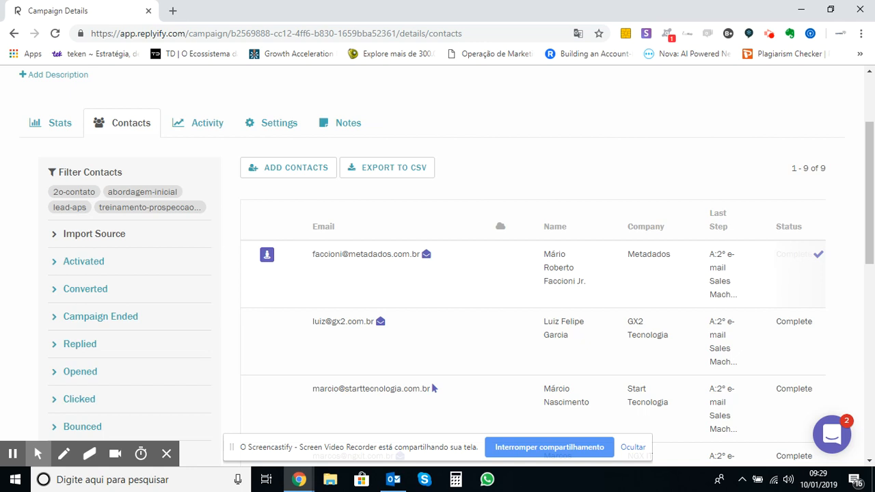
pyautogui.scroll(-7, 432, 387)
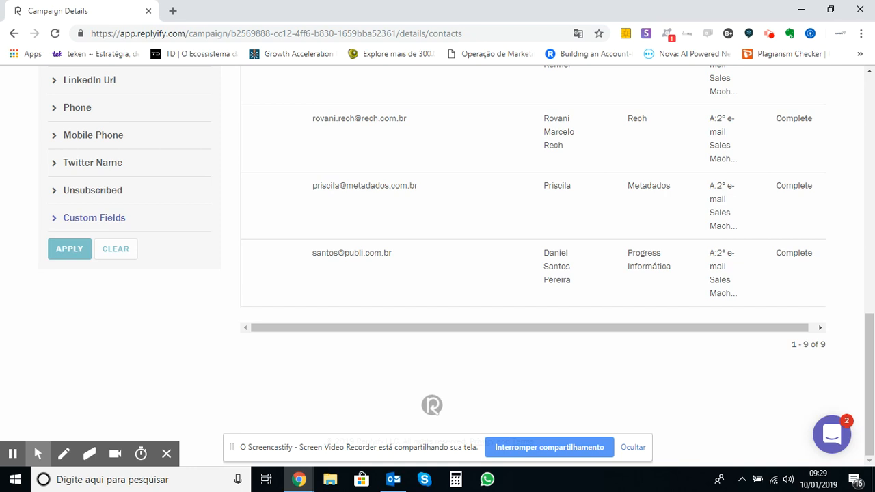
pyautogui.scroll(8, 624, 396)
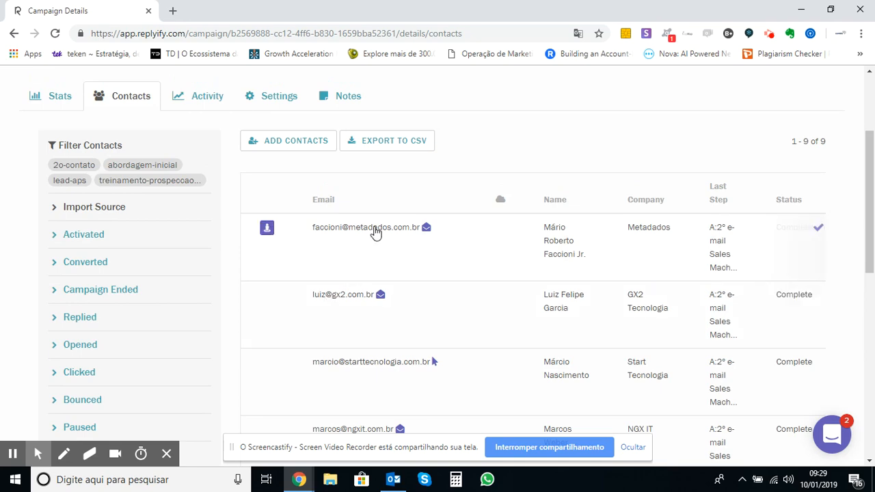
# View the completed and future steps of the campaign's Metadados contact with the title Gerente Comercial, and close the details.
pyautogui.click(375, 229)
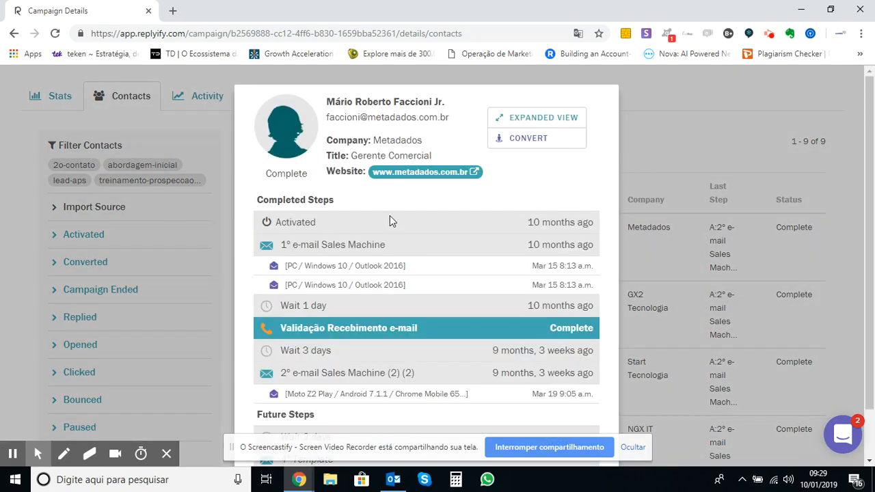
pyautogui.scroll(-2, 387, 219)
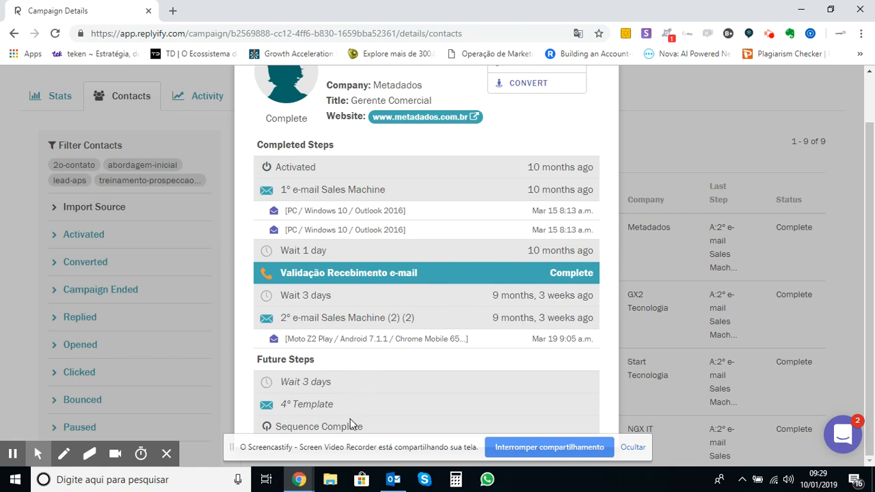
pyautogui.click(731, 108)
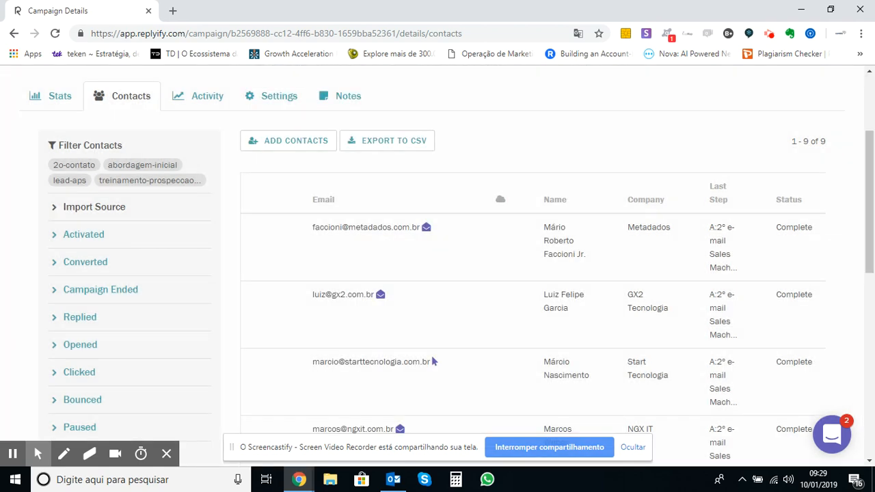
# Examine the Sales Machine campaign's activity chart of emails sent, clicks and opens.
pyautogui.scroll(2, 431, 360)
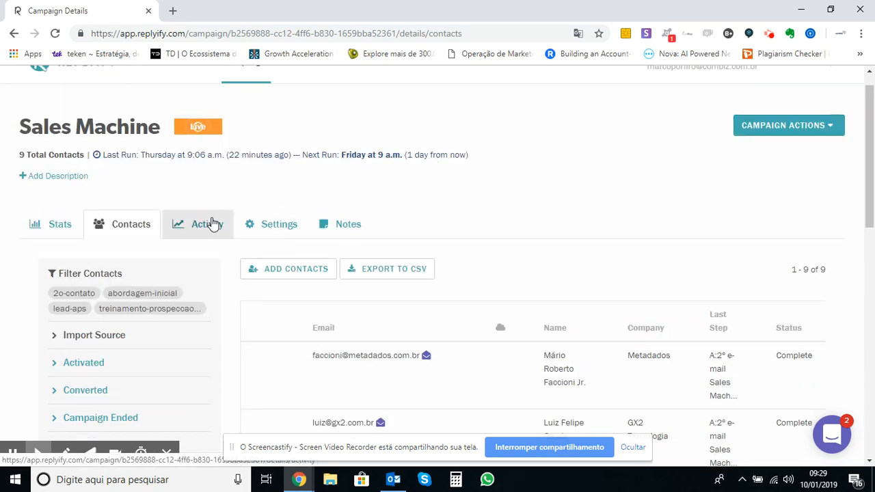
pyautogui.click(212, 224)
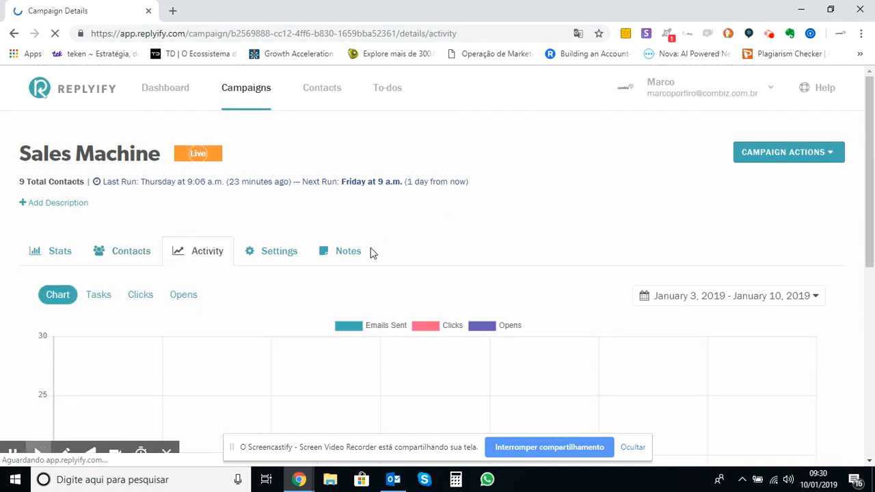
pyautogui.scroll(-4, 435, 295)
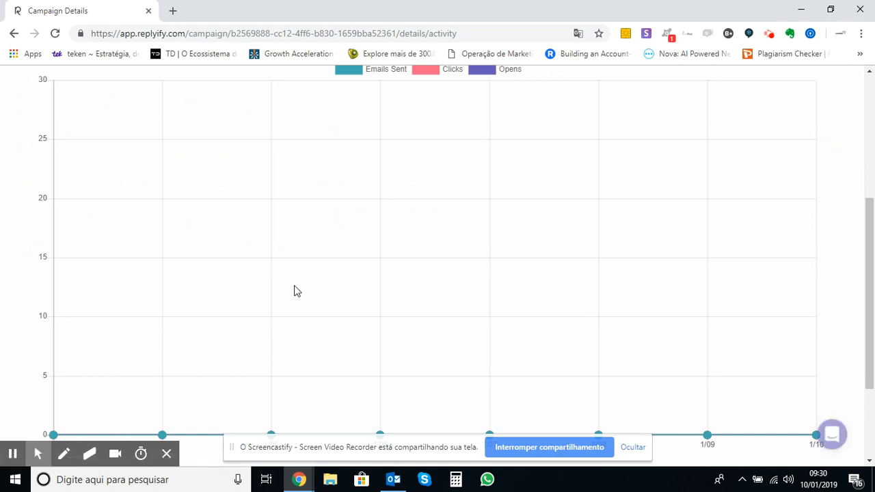
pyautogui.scroll(4, 300, 287)
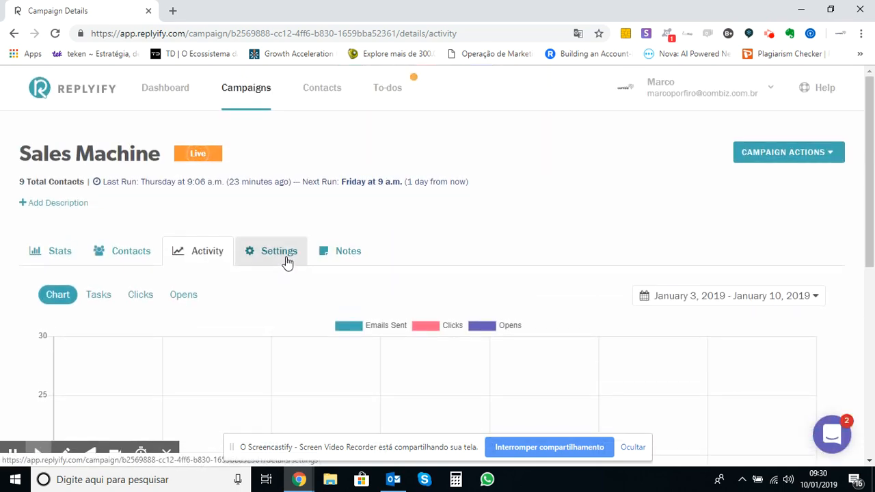
# Review the Sales Machine campaign's settings, covering the general, execution, protective, tracking and sending options and the follow-up BCC address.
pyautogui.click(279, 258)
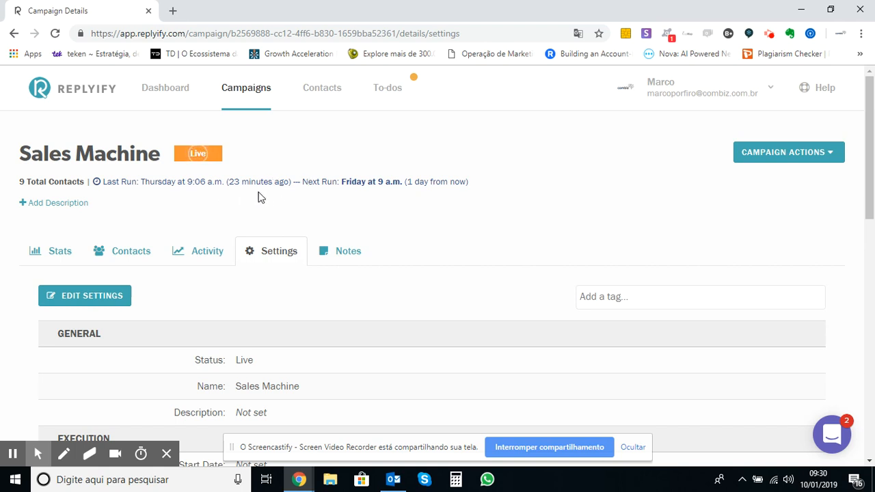
pyautogui.scroll(-1, 197, 205)
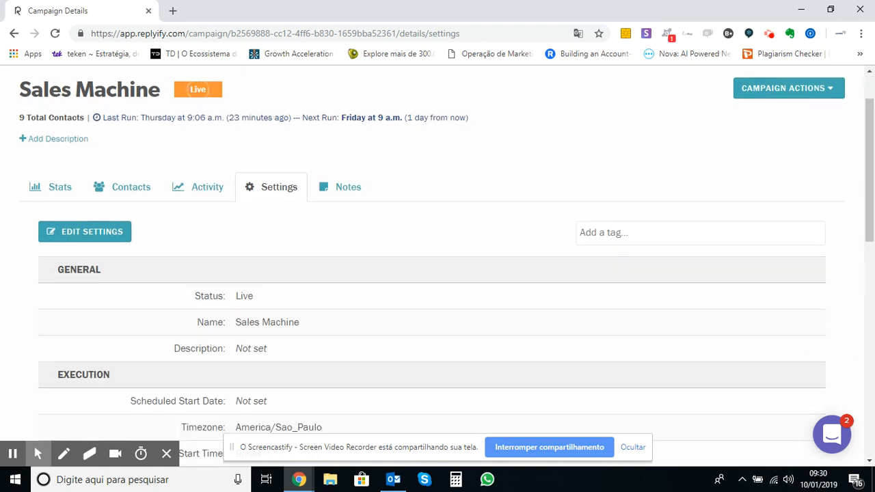
pyautogui.scroll(-1, 197, 205)
pyautogui.scroll(-1, 198, 205)
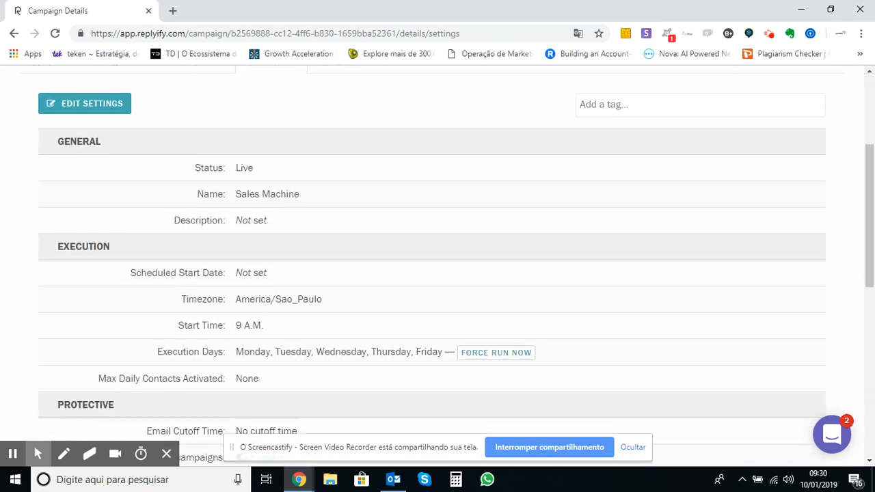
pyautogui.scroll(-2, 201, 215)
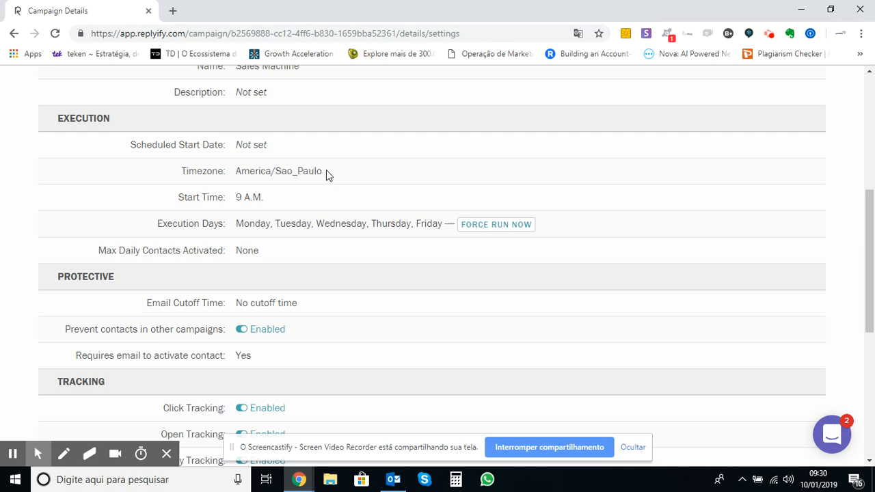
pyautogui.moveTo(322, 171); pyautogui.dragTo(232, 171)
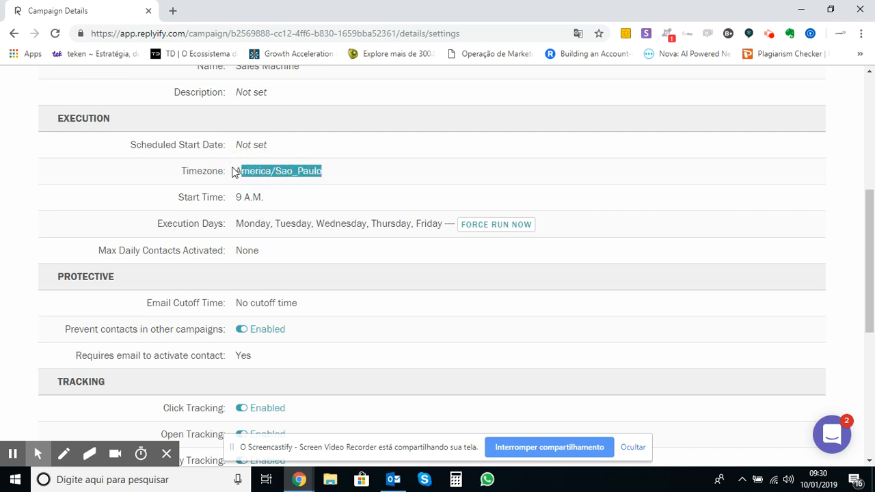
pyautogui.click(232, 171)
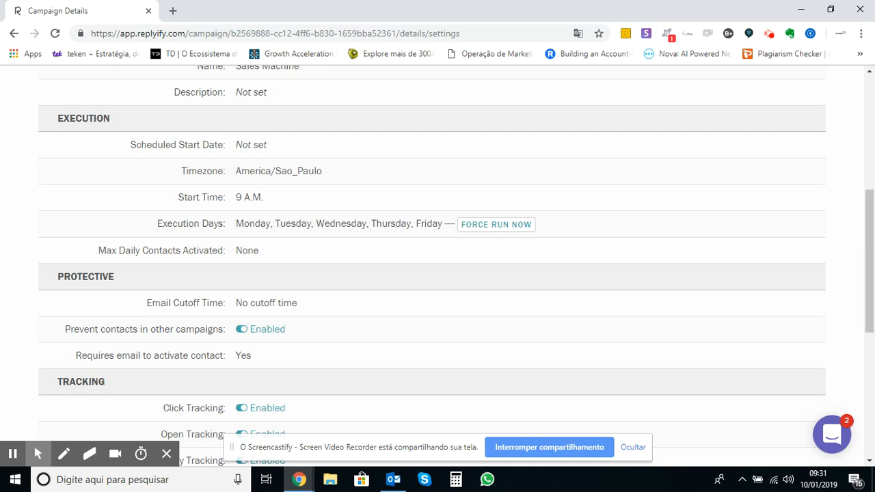
pyautogui.click(239, 197)
pyautogui.scroll(-1, 437, 260)
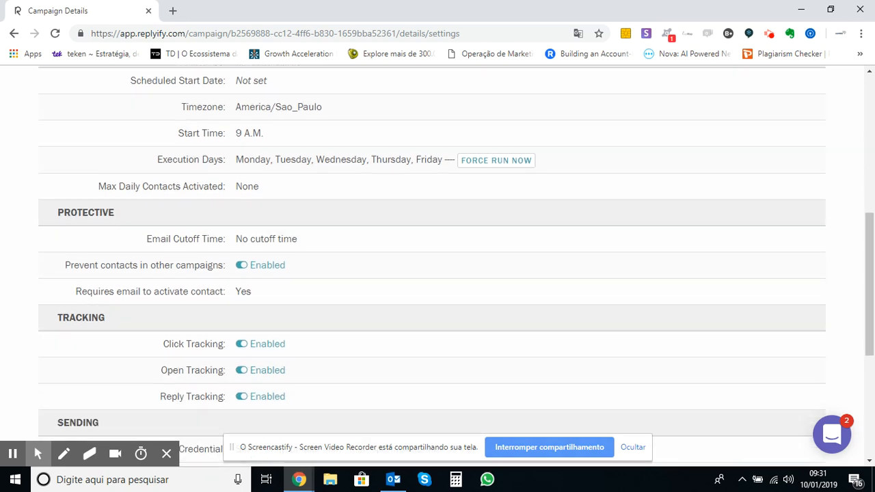
pyautogui.scroll(-1, 438, 259)
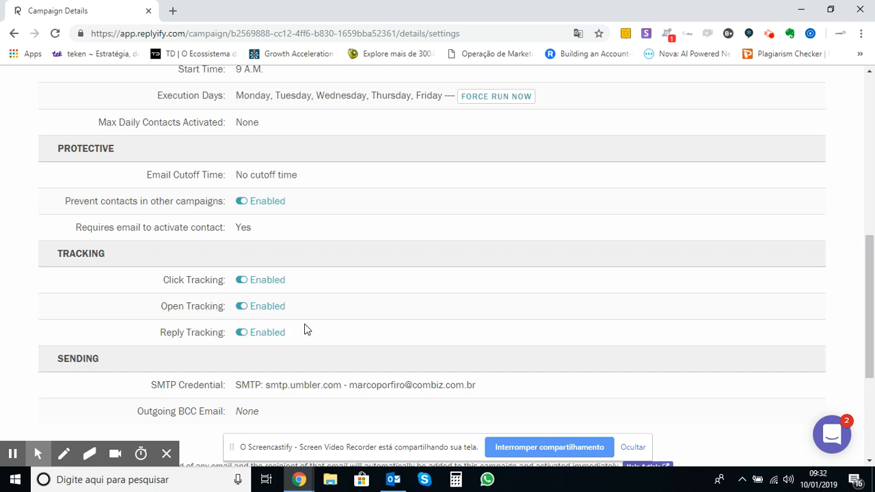
pyautogui.scroll(-2, 305, 324)
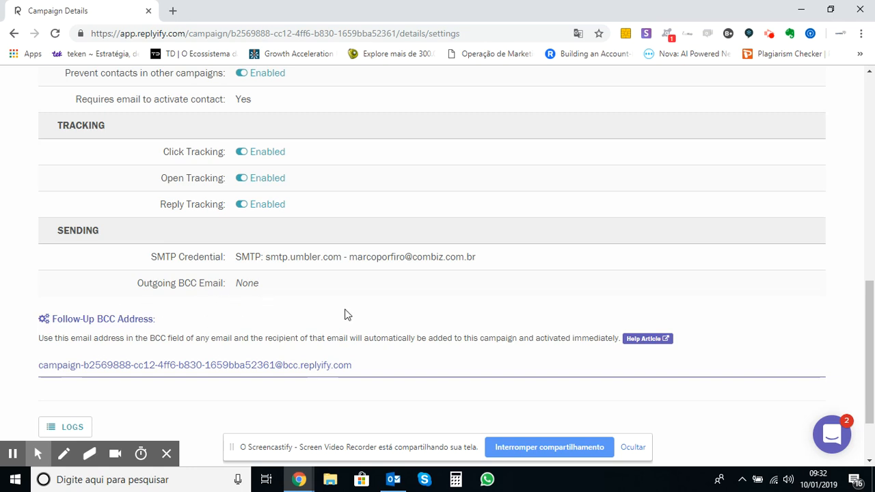
pyautogui.scroll(-2, 397, 316)
pyautogui.scroll(3, 432, 268)
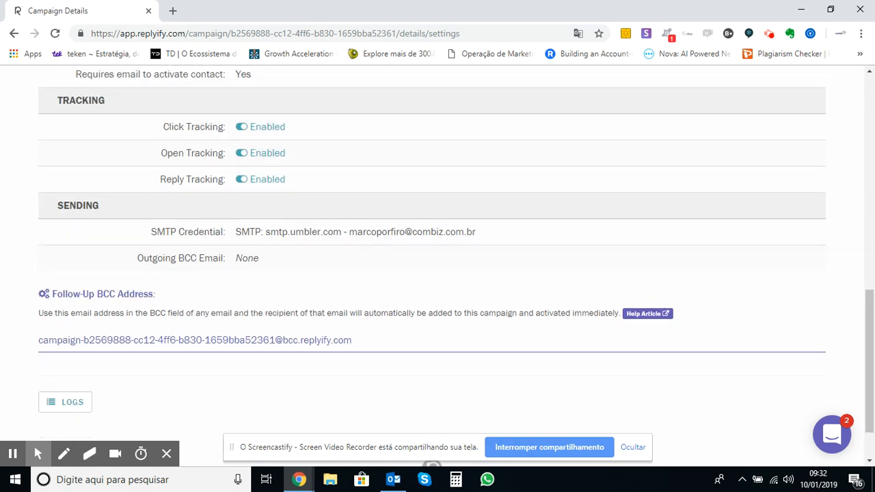
pyautogui.scroll(3, 432, 266)
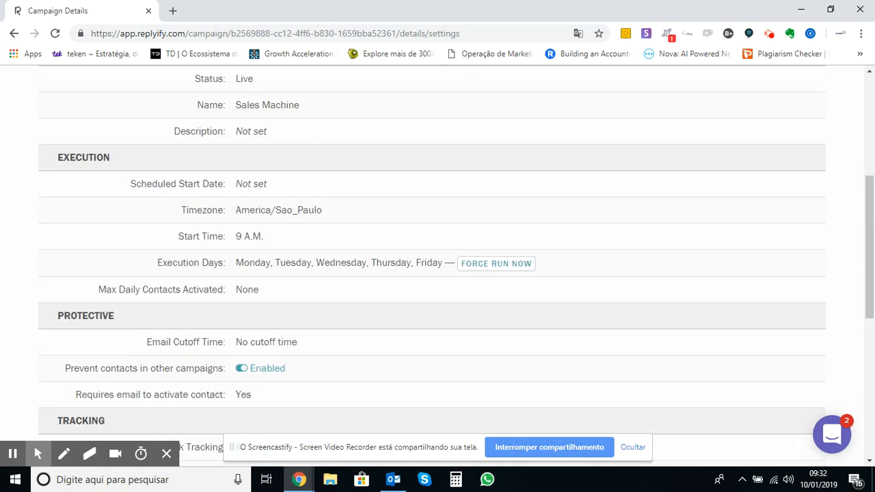
pyautogui.scroll(4, 456, 305)
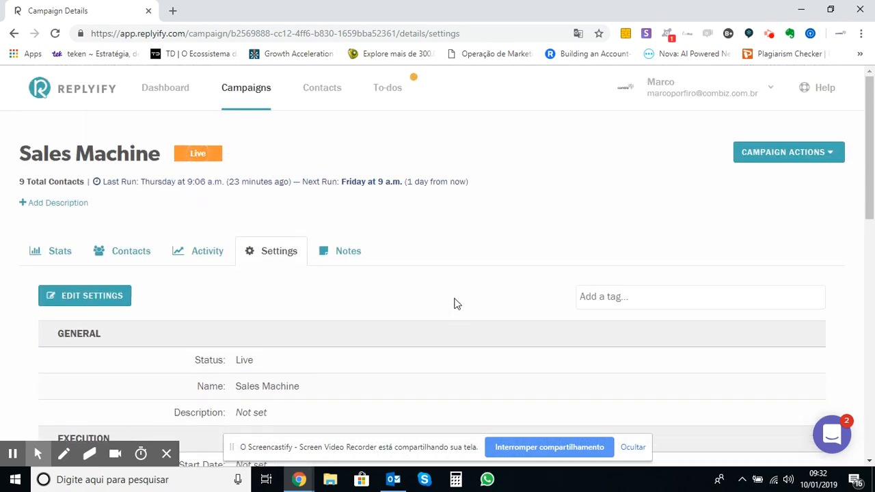
# Open the to-dos overview and examine its open replies and the other task categories.
pyautogui.click(384, 94)
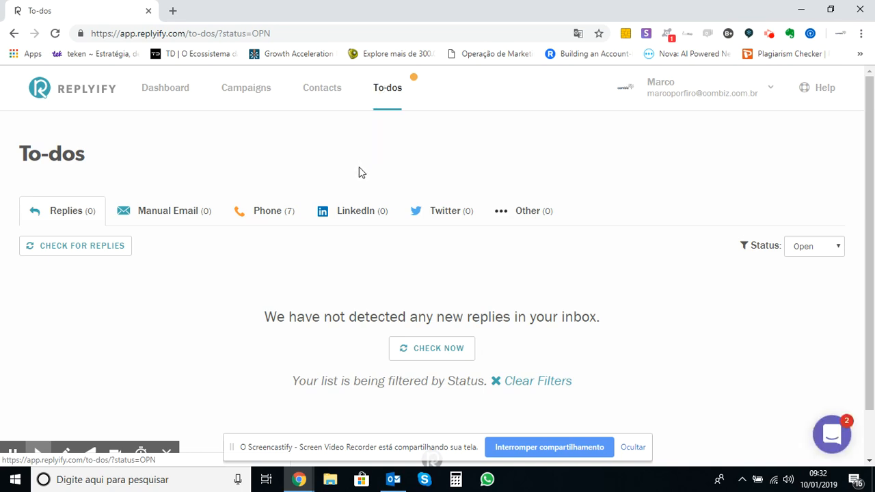
pyautogui.scroll(-1, 358, 168)
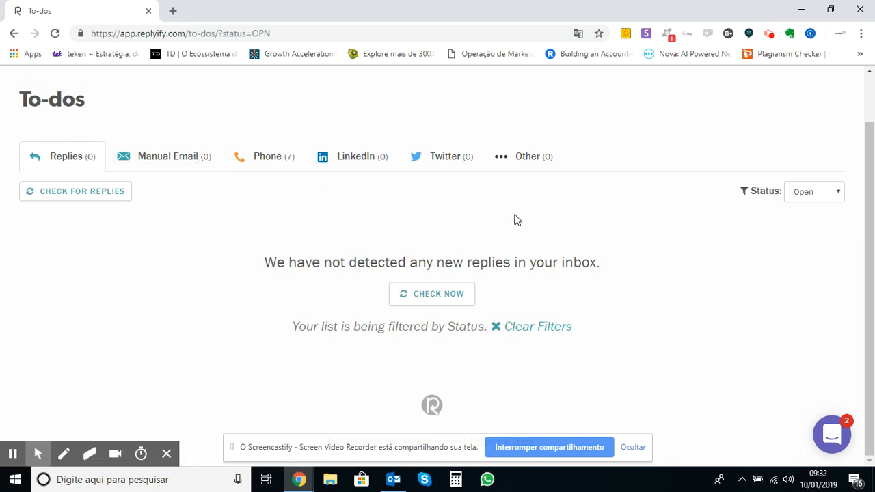
pyautogui.scroll(2, 523, 211)
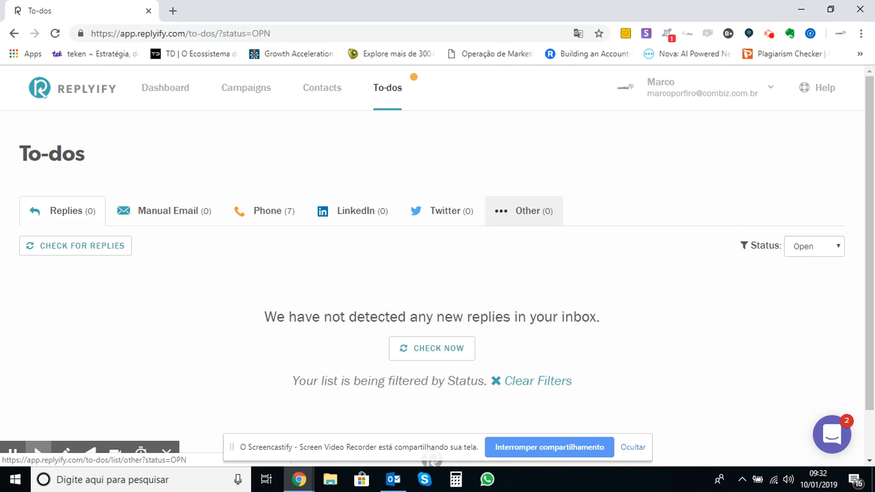
pyautogui.scroll(-2, 506, 215)
pyautogui.scroll(2, 508, 218)
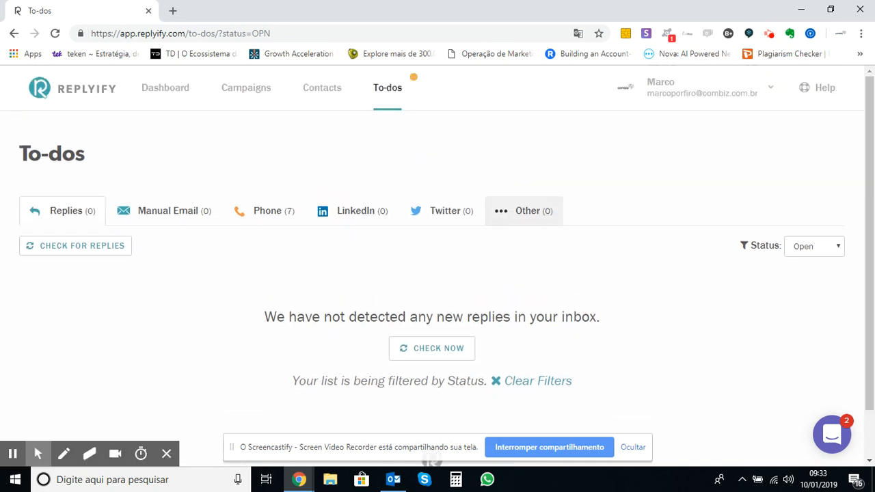